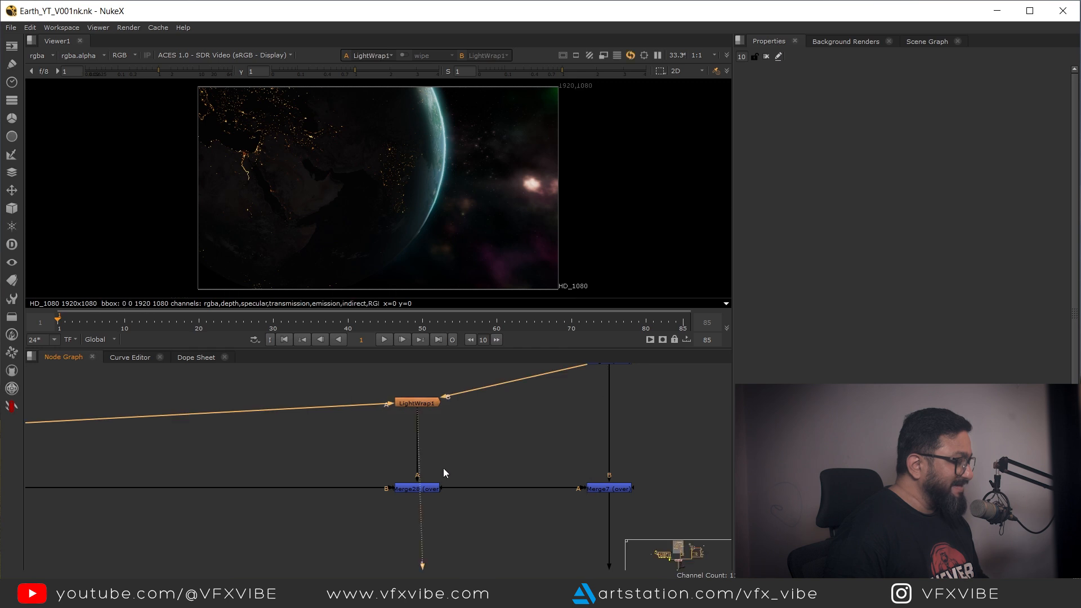
# Step: View the LightWrap and merge node outputs of the comp in the viewer
pyautogui.moveTo(538, 458); pyautogui.dragTo(372, 497)
pyautogui.press('1')
pyautogui.press('1')
pyautogui.moveTo(554, 555); pyautogui.dragTo(457, 437)
pyautogui.scroll(-4, 457, 437)
pyautogui.moveTo(478, 492); pyautogui.dragTo(338, 522)
pyautogui.scroll(5, 428, 428)
pyautogui.press('1')
pyautogui.click(338, 520)
pyautogui.moveTo(427, 499); pyautogui.dragTo(251, 502)
pyautogui.scroll(2, 425, 486)
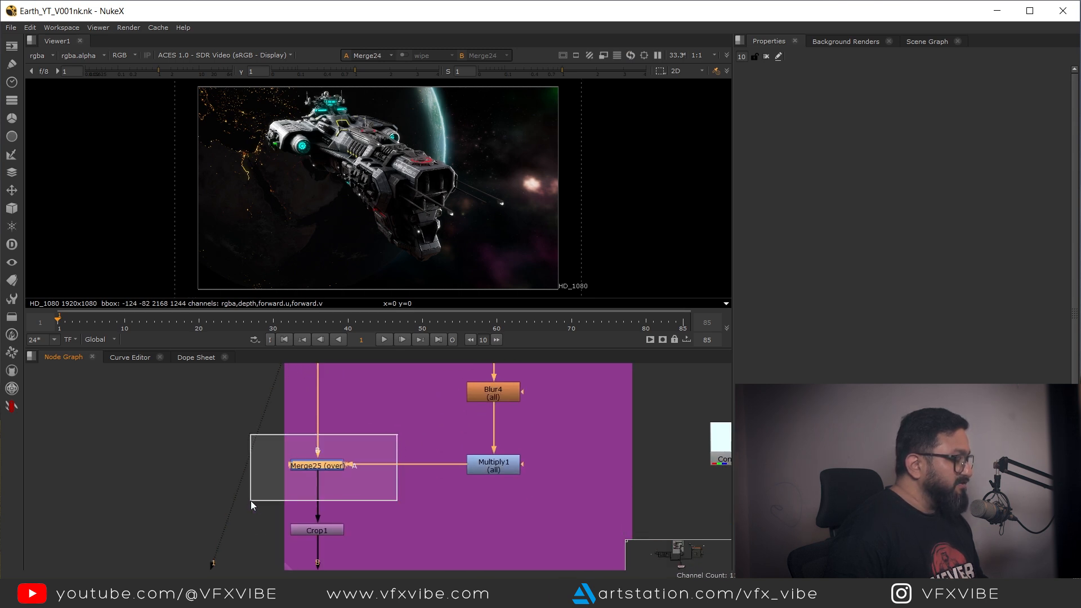
# Step: View the downstream merge nodes and the Chromatic_Aberration node output in the viewer
pyautogui.press('1')
pyautogui.moveTo(374, 516); pyautogui.dragTo(353, 443)
pyautogui.scroll(-2, 353, 444)
pyautogui.moveTo(357, 495); pyautogui.dragTo(213, 493)
pyautogui.press('1')
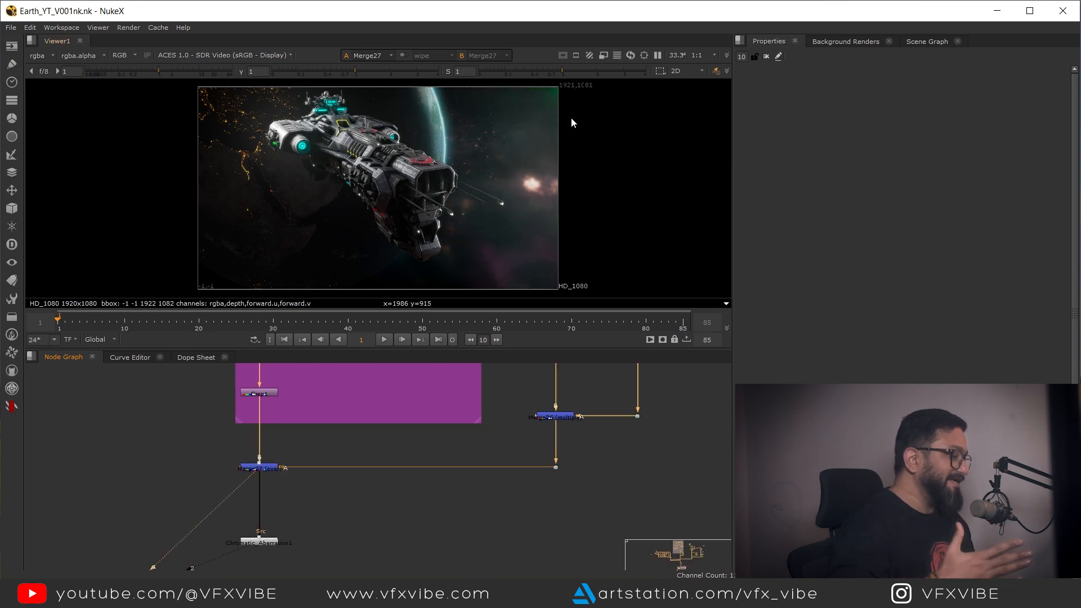
pyautogui.moveTo(348, 513); pyautogui.dragTo(406, 435)
pyautogui.scroll(3, 353, 453)
pyautogui.moveTo(357, 398); pyautogui.dragTo(149, 494)
pyautogui.press('1')
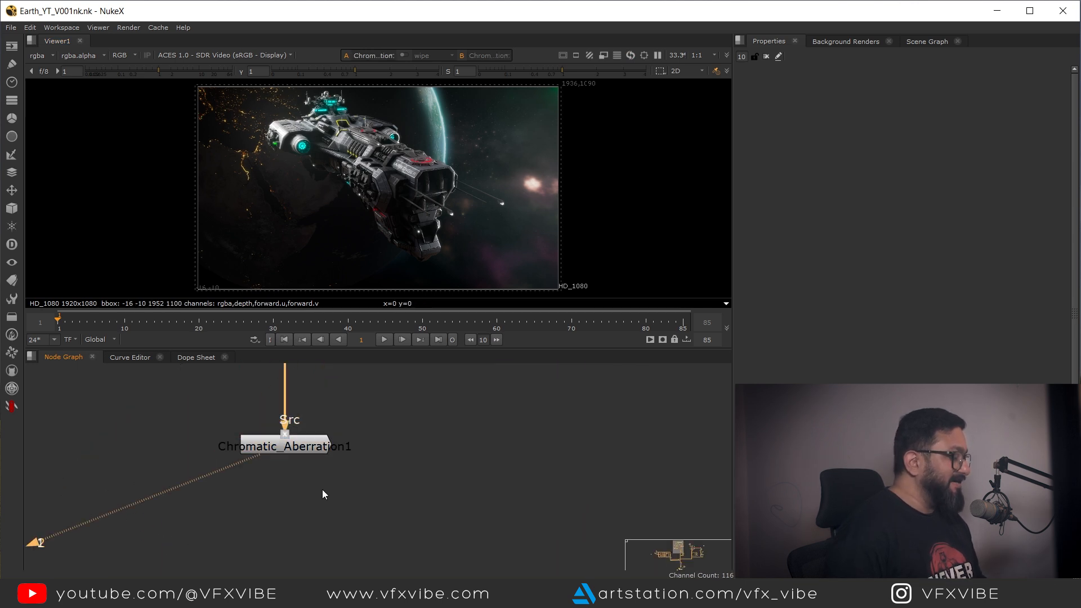
pyautogui.scroll(-3, 397, 436)
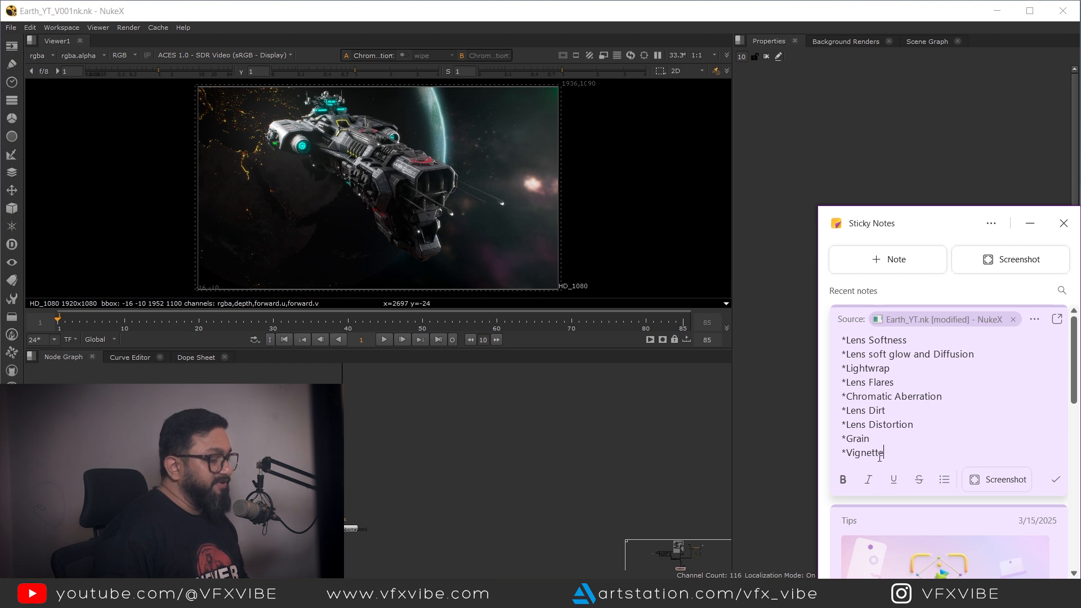
# Step: Highlight the Vignette, Lens Distortion, Lens Flares and Lens Dirt entries in the sticky-note checklist of lens effects
pyautogui.moveTo(893, 453); pyautogui.dragTo(845, 455)
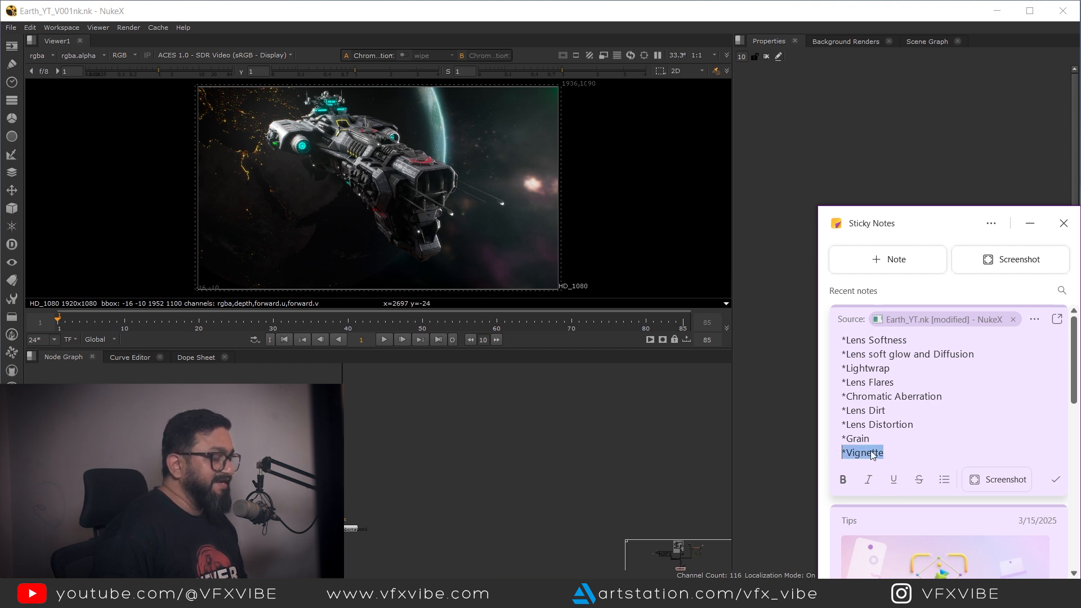
pyautogui.click(914, 437)
pyautogui.moveTo(914, 424); pyautogui.dragTo(849, 428)
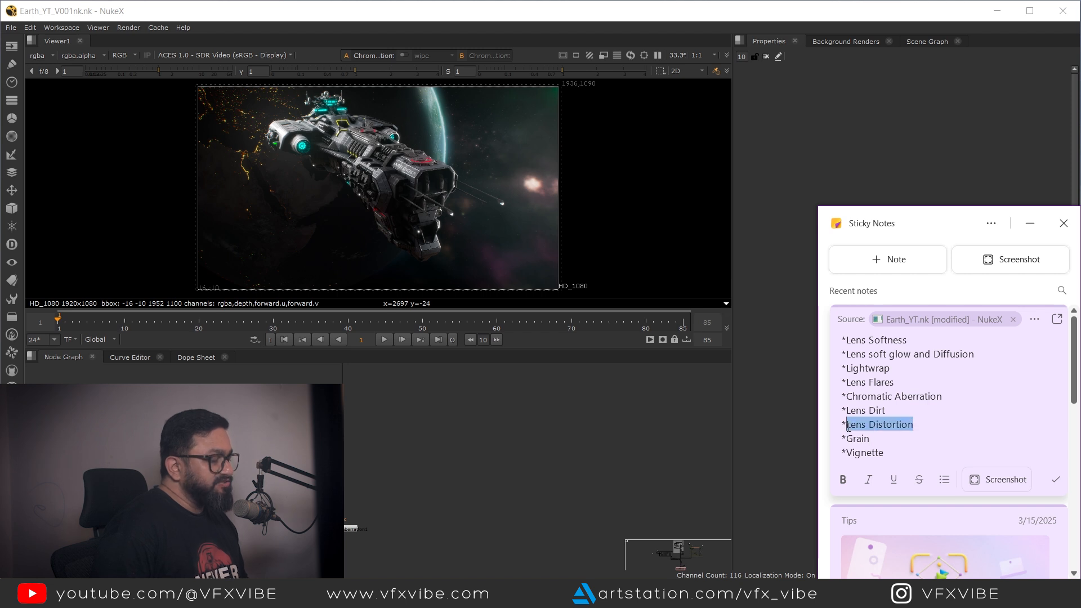
pyautogui.click(910, 437)
pyautogui.moveTo(899, 383); pyautogui.dragTo(841, 383)
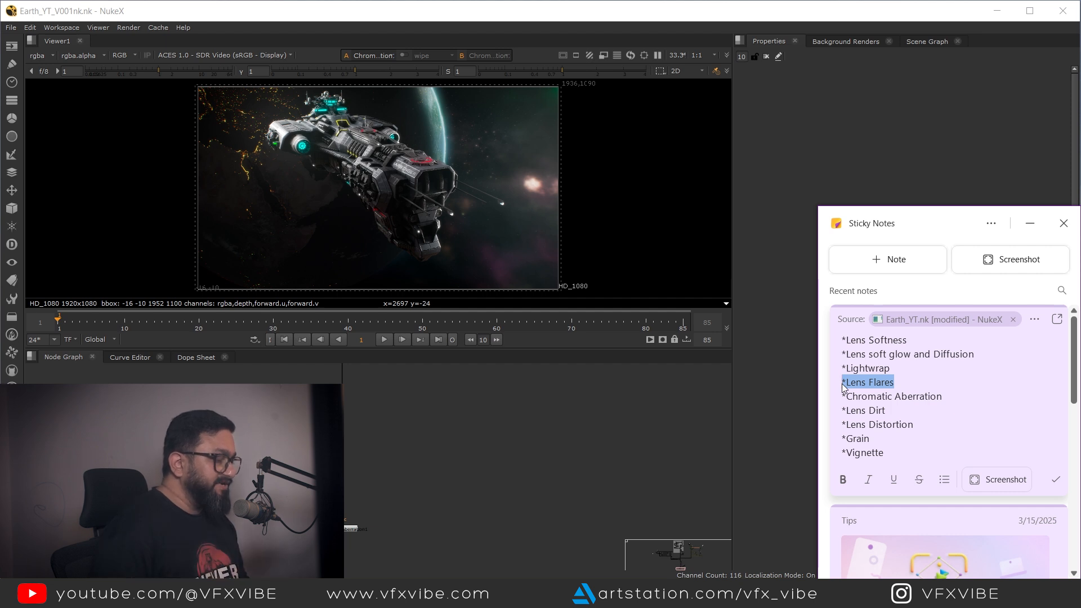
pyautogui.click(894, 383)
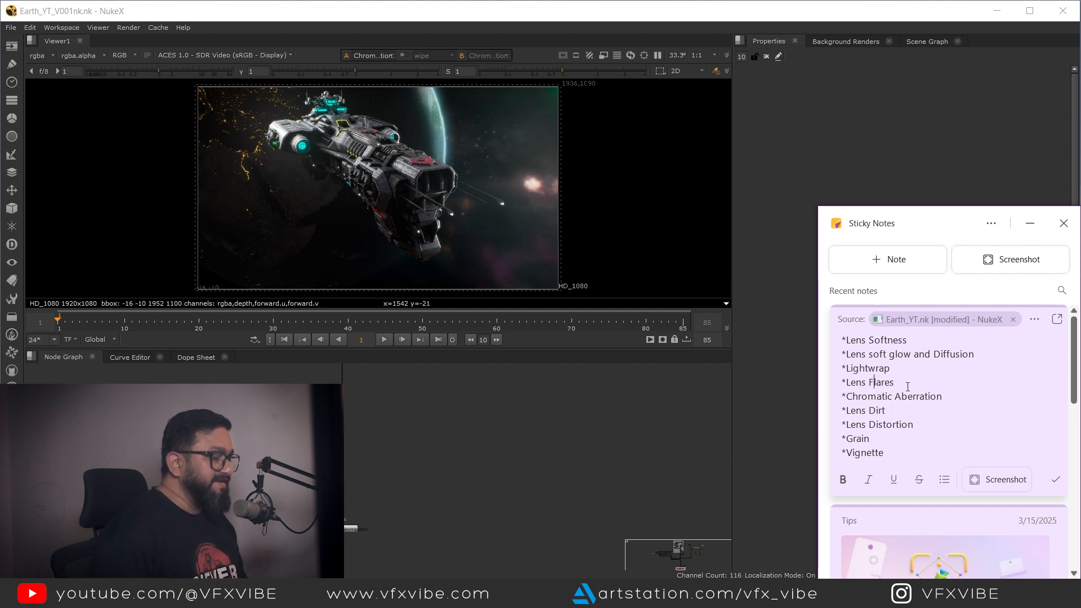
pyautogui.moveTo(895, 383); pyautogui.dragTo(849, 384)
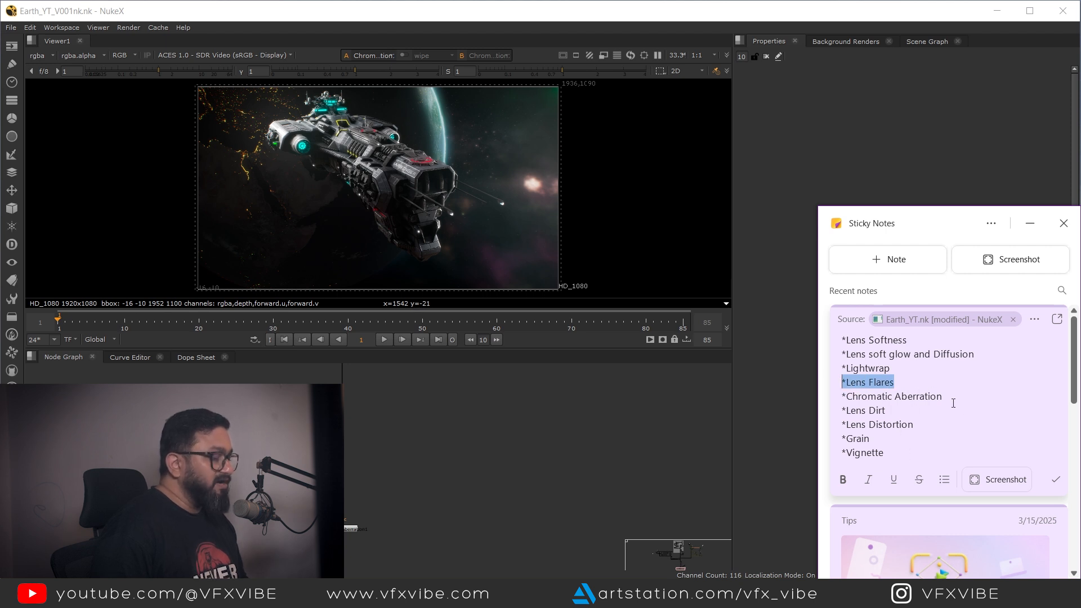
pyautogui.moveTo(896, 409); pyautogui.dragTo(842, 407)
# Step: Examine the node tree around the Chromatic_Aberration node
pyautogui.click(445, 482)
pyautogui.scroll(-6, 444, 482)
pyautogui.scroll(4, 401, 447)
pyautogui.moveTo(349, 451); pyautogui.dragTo(405, 515)
pyautogui.moveTo(354, 417); pyautogui.dragTo(416, 467)
pyautogui.scroll(6, 417, 467)
pyautogui.moveTo(473, 446); pyautogui.dragTo(318, 553)
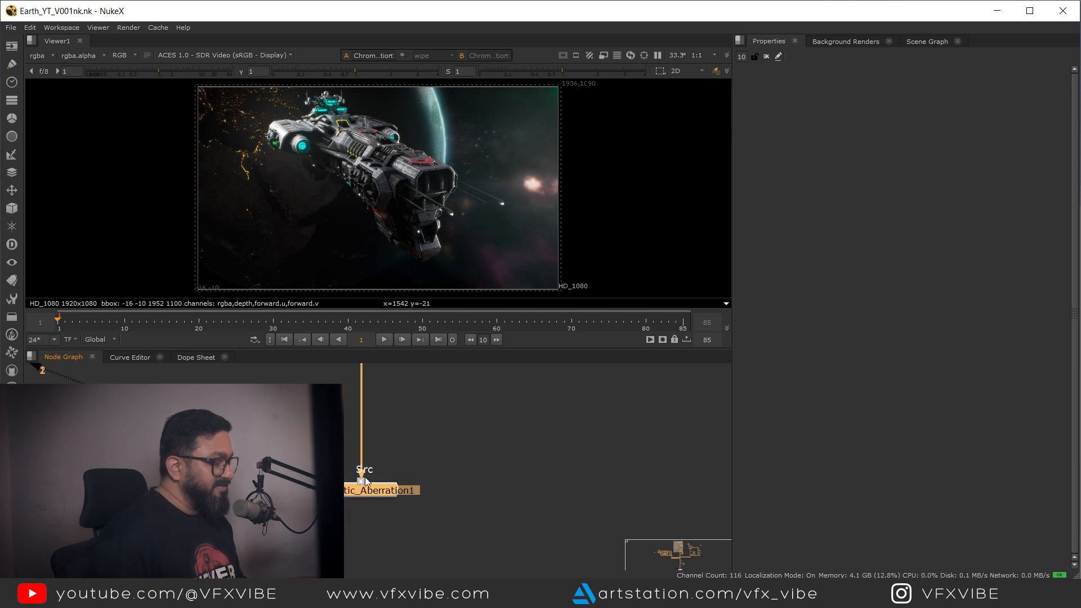
pyautogui.moveTo(365, 477); pyautogui.dragTo(401, 444)
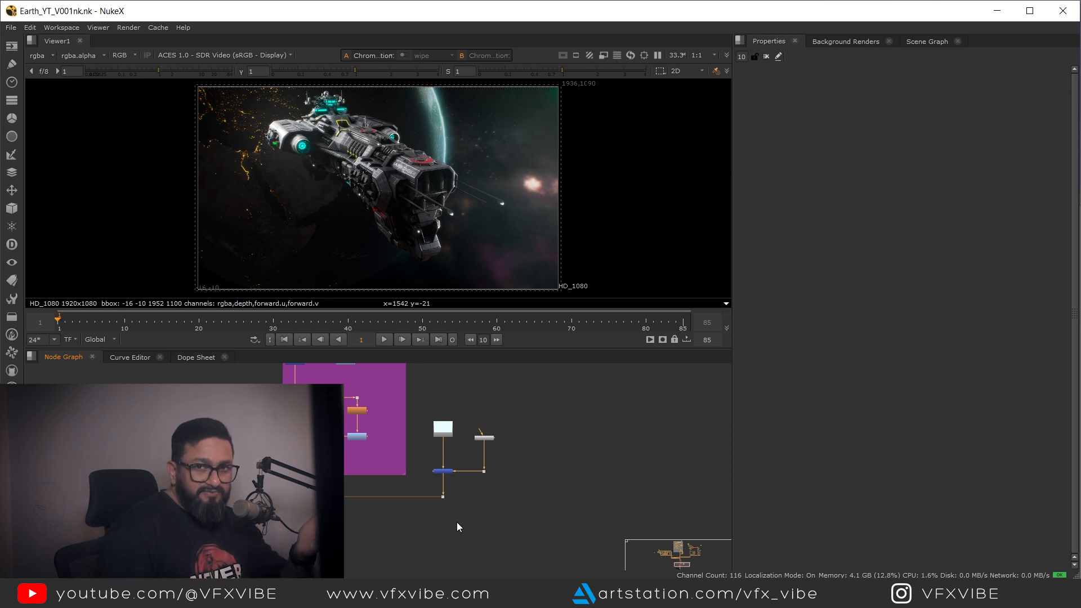
# Step: Switch to the browser to look over the ActionVFX Lens Dirt Vol. 2 collection page, then return
pyautogui.hotkey('alt', 'Tab')
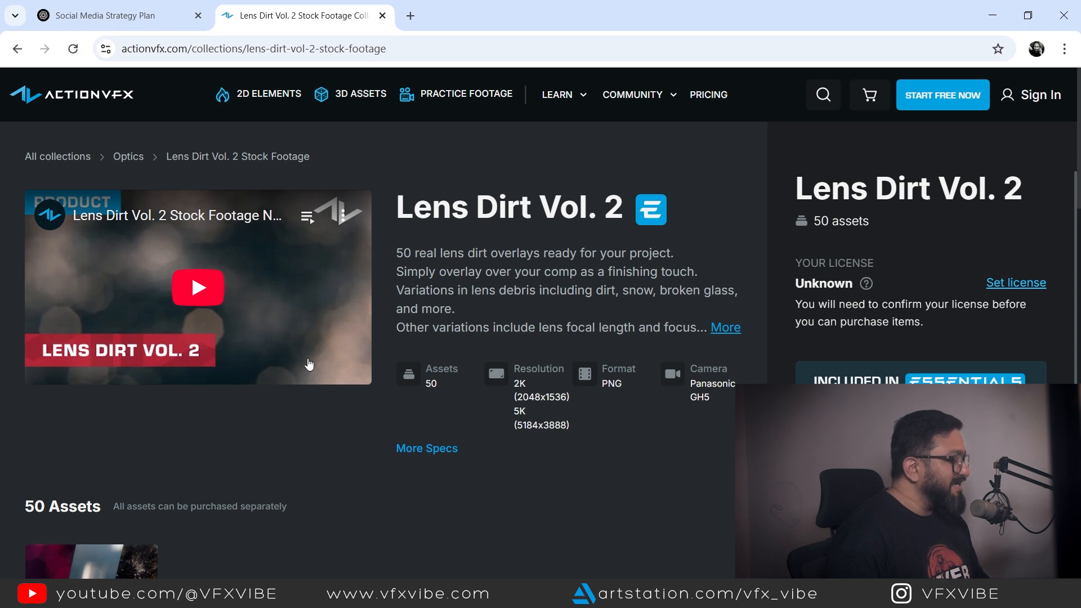
pyautogui.scroll(-15, 338, 372)
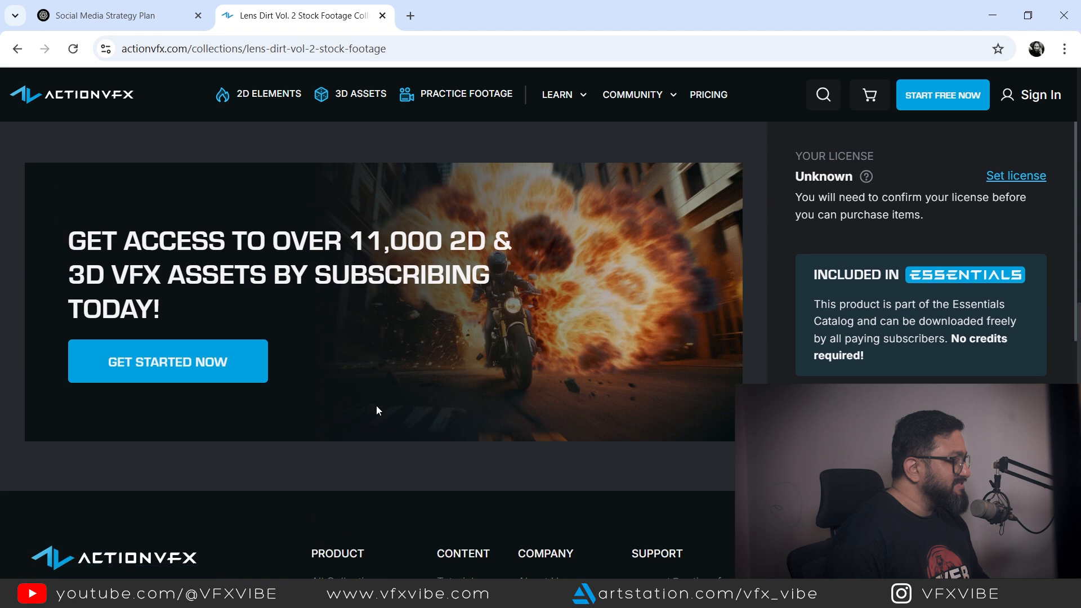
pyautogui.scroll(-3, 389, 403)
pyautogui.scroll(15, 417, 394)
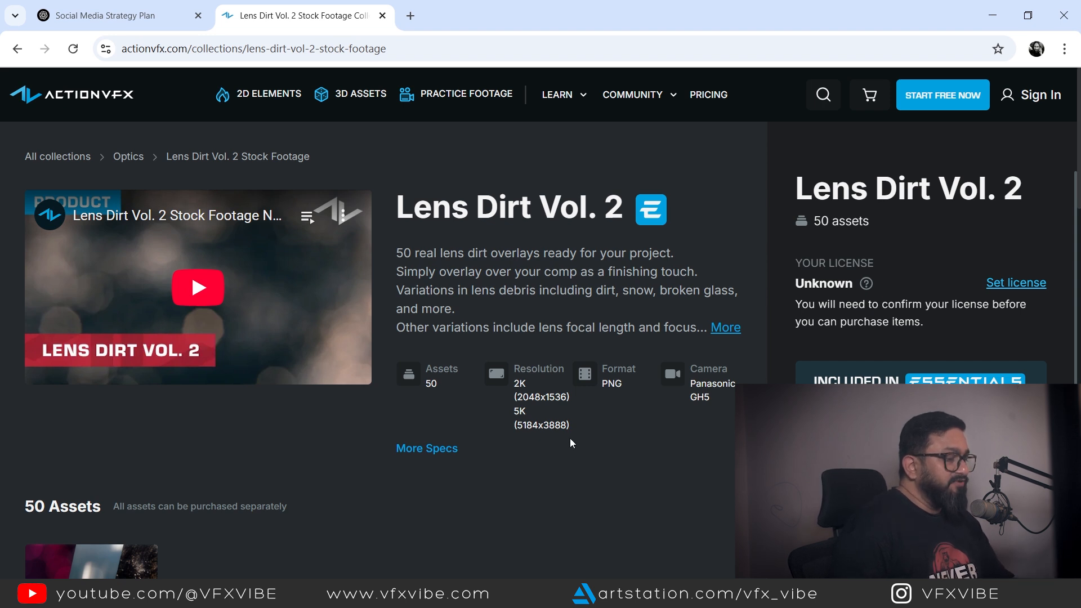
pyautogui.click(992, 20)
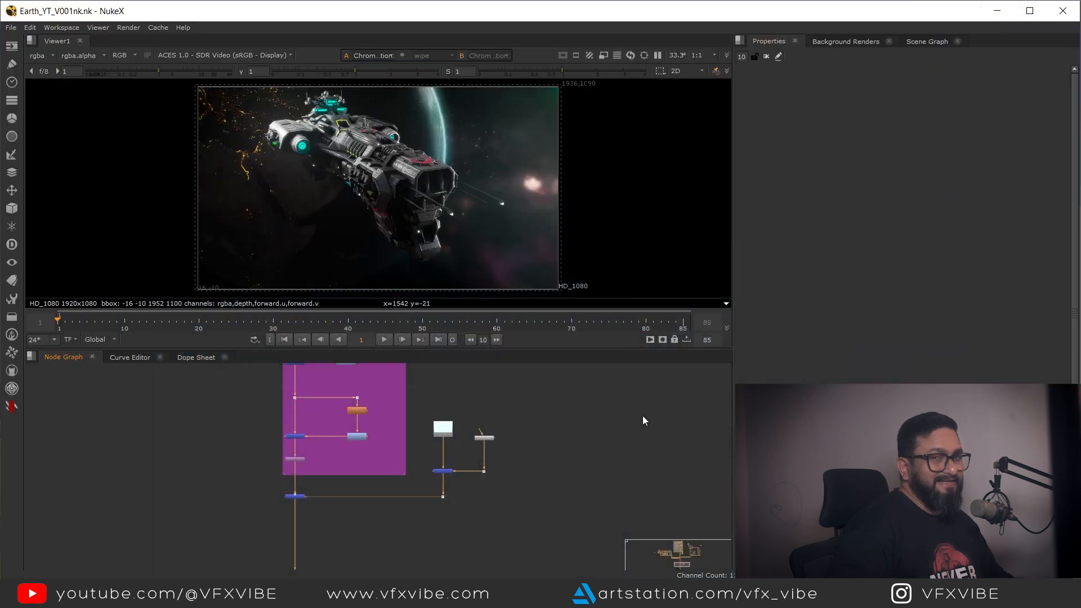
# Step: Add a ParticleEmitter node in an empty area of the node graph
pyautogui.moveTo(606, 464); pyautogui.dragTo(419, 451)
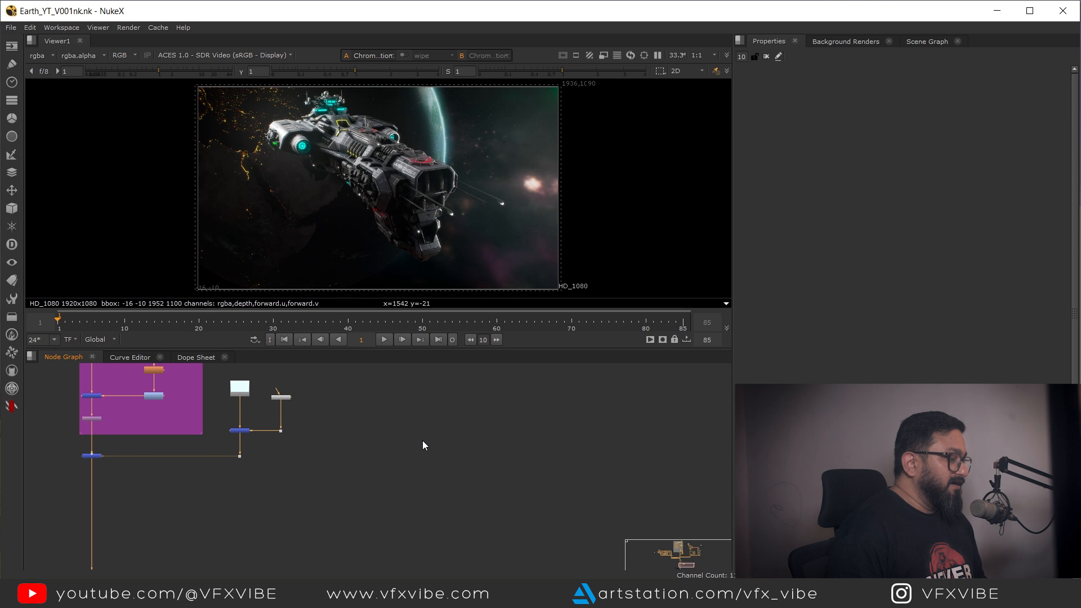
pyautogui.scroll(4, 423, 441)
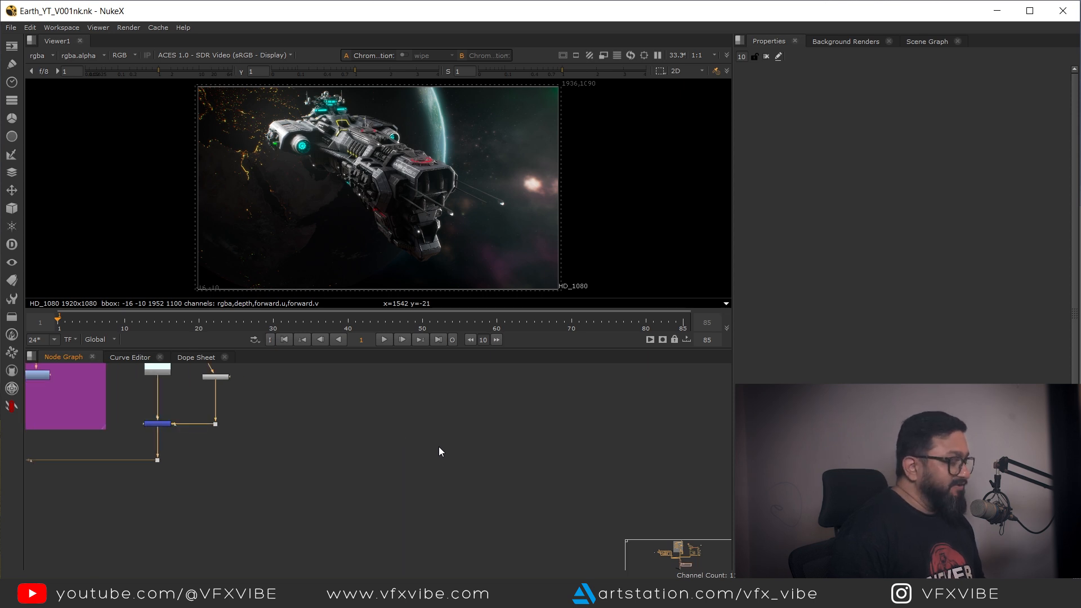
pyautogui.click(450, 448)
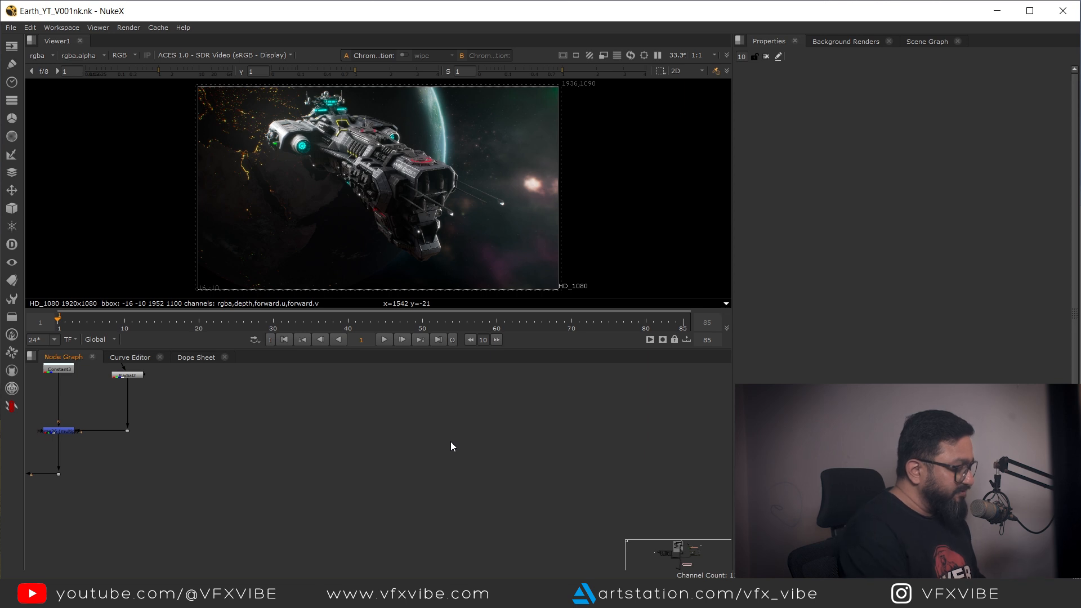
pyautogui.press('Tab')
pyautogui.write('particl')
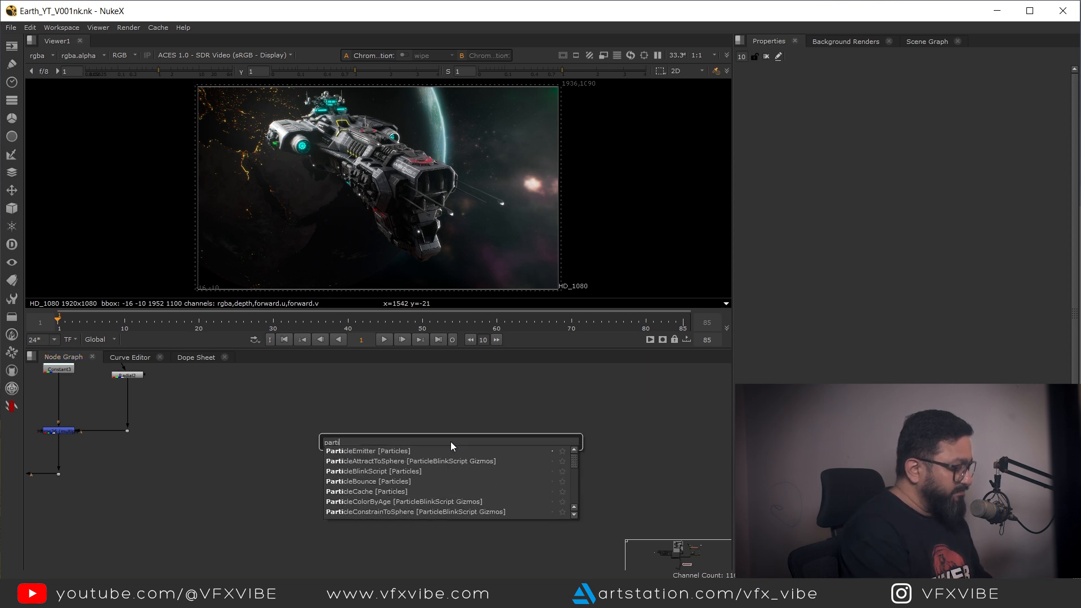
pyautogui.click(385, 452)
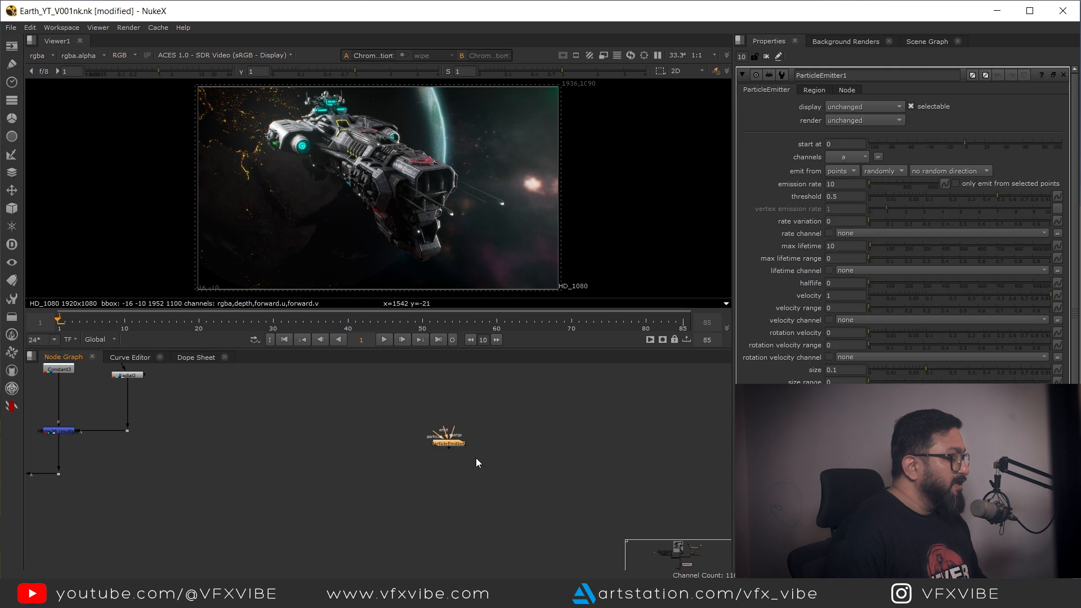
# Step: Create a 3D Classic Cube node and connect it into the ParticleEmitter
pyautogui.scroll(3, 473, 453)
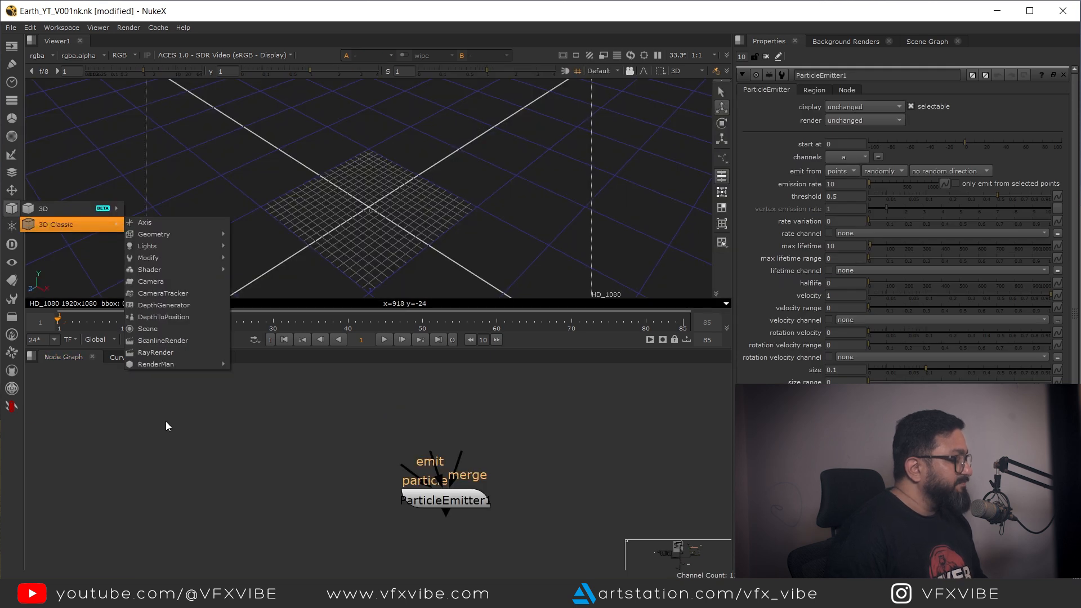
pyautogui.click(166, 426)
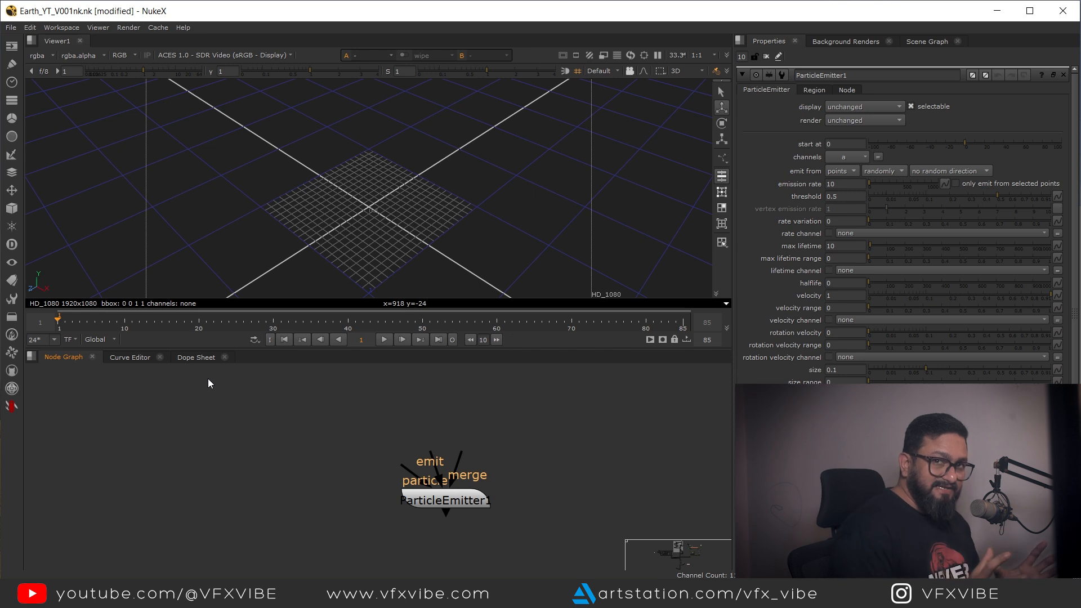
pyautogui.click(13, 210)
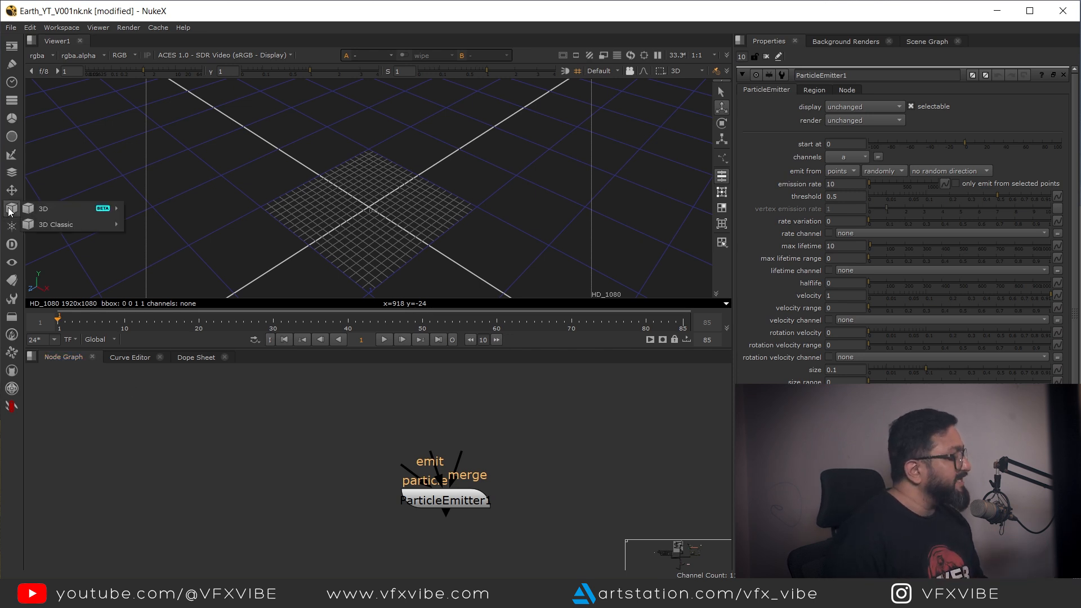
pyautogui.moveTo(76, 224)
pyautogui.moveTo(157, 234)
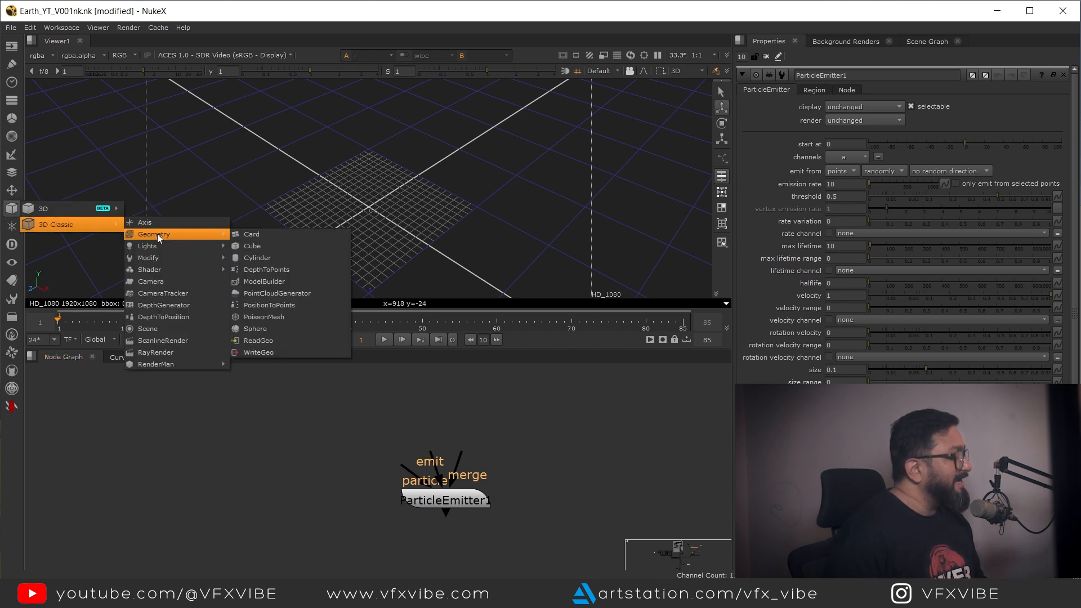
pyautogui.click(269, 246)
pyautogui.moveTo(397, 408); pyautogui.dragTo(460, 390)
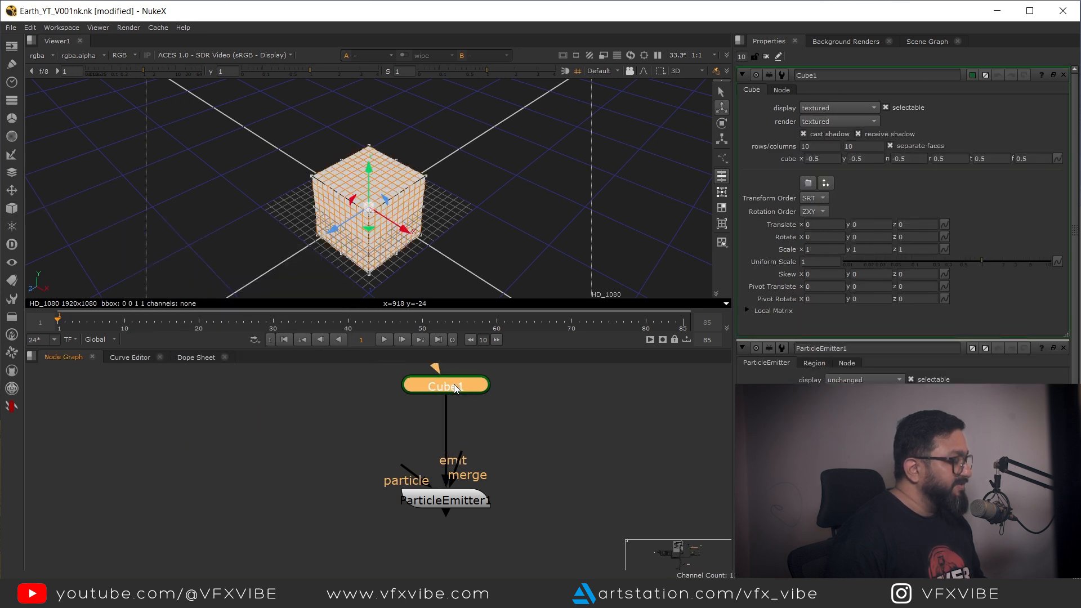
# Step: Search the node graph for the existing camera and scene setup
pyautogui.moveTo(480, 426); pyautogui.dragTo(754, 466)
pyautogui.scroll(-5, 473, 482)
pyautogui.moveTo(458, 490); pyautogui.dragTo(569, 567)
pyautogui.scroll(-6, 498, 455)
pyautogui.moveTo(509, 444); pyautogui.dragTo(483, 470)
pyautogui.scroll(3, 515, 474)
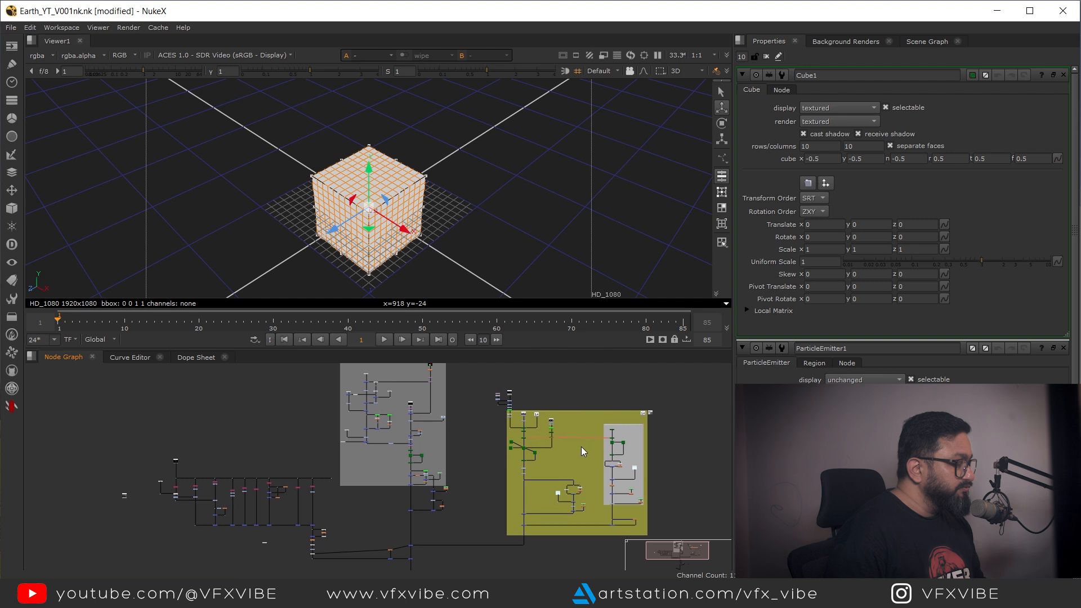
pyautogui.scroll(12, 580, 447)
pyautogui.scroll(-2, 379, 475)
pyautogui.moveTo(305, 442); pyautogui.dragTo(325, 471)
pyautogui.moveTo(402, 457); pyautogui.dragTo(435, 554)
pyautogui.scroll(-1, 328, 417)
pyautogui.scroll(-5, 448, 473)
pyautogui.moveTo(415, 458); pyautogui.dragTo(392, 512)
pyautogui.scroll(-4, 434, 394)
pyautogui.scroll(10, 350, 508)
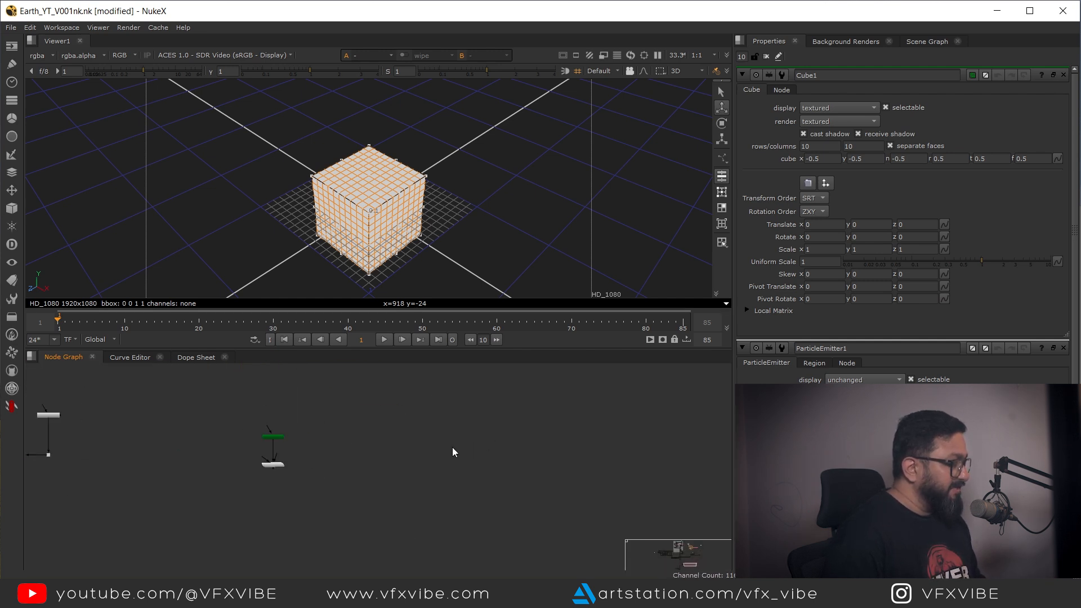
# Step: Paste the Scene and Camera nodes and connect the ParticleEmitter into Scene1
pyautogui.hotkey('ctrl', 'v')
pyautogui.scroll(4, 430, 441)
pyautogui.moveTo(381, 460); pyautogui.dragTo(501, 468)
pyautogui.moveTo(253, 414); pyautogui.dragTo(130, 542)
pyautogui.moveTo(193, 511); pyautogui.dragTo(285, 473)
pyautogui.moveTo(397, 442); pyautogui.dragTo(392, 478)
pyautogui.click(394, 479)
pyautogui.moveTo(437, 431); pyautogui.dragTo(284, 509)
pyautogui.moveTo(204, 420); pyautogui.dragTo(439, 425)
pyautogui.click(499, 425)
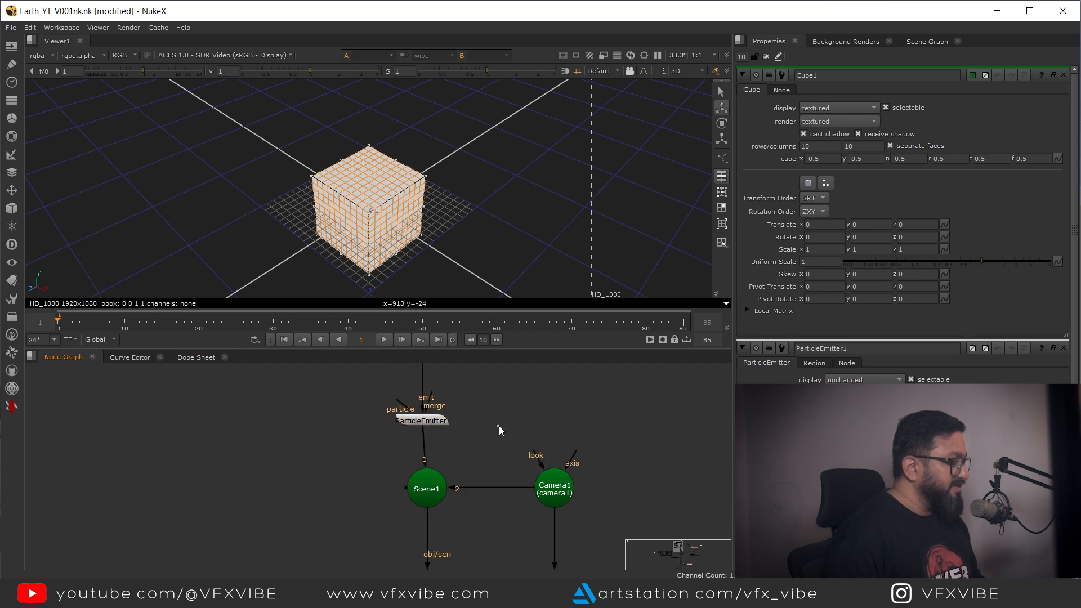
# Step: Inspect the Camera1 and Cube1 node properties
pyautogui.doubleClick(555, 489)
pyautogui.scroll(-8, 482, 168)
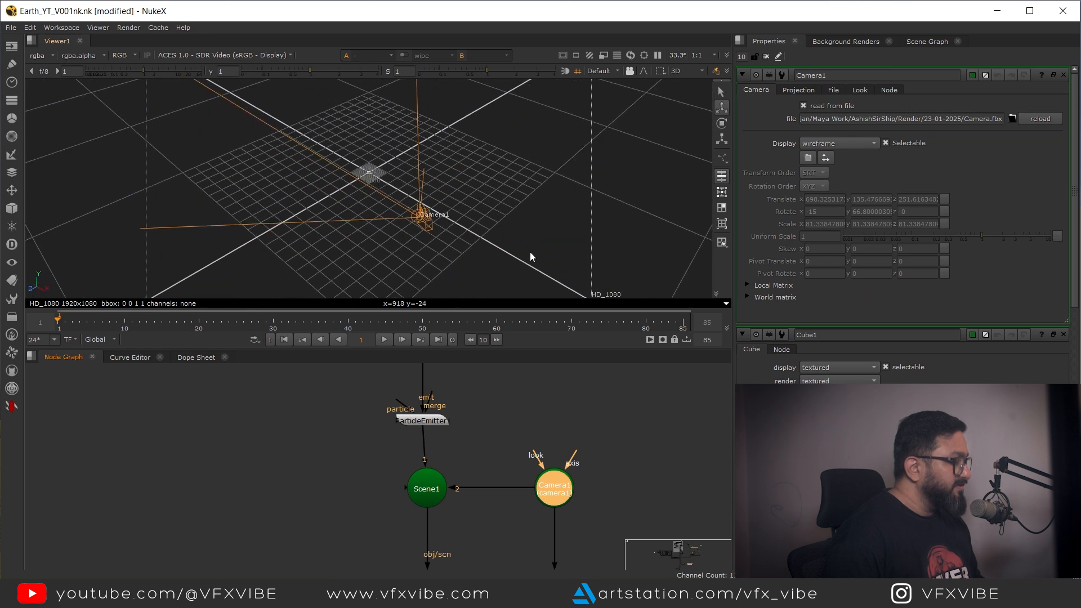
pyautogui.moveTo(437, 455); pyautogui.dragTo(434, 551)
pyautogui.doubleClick(420, 449)
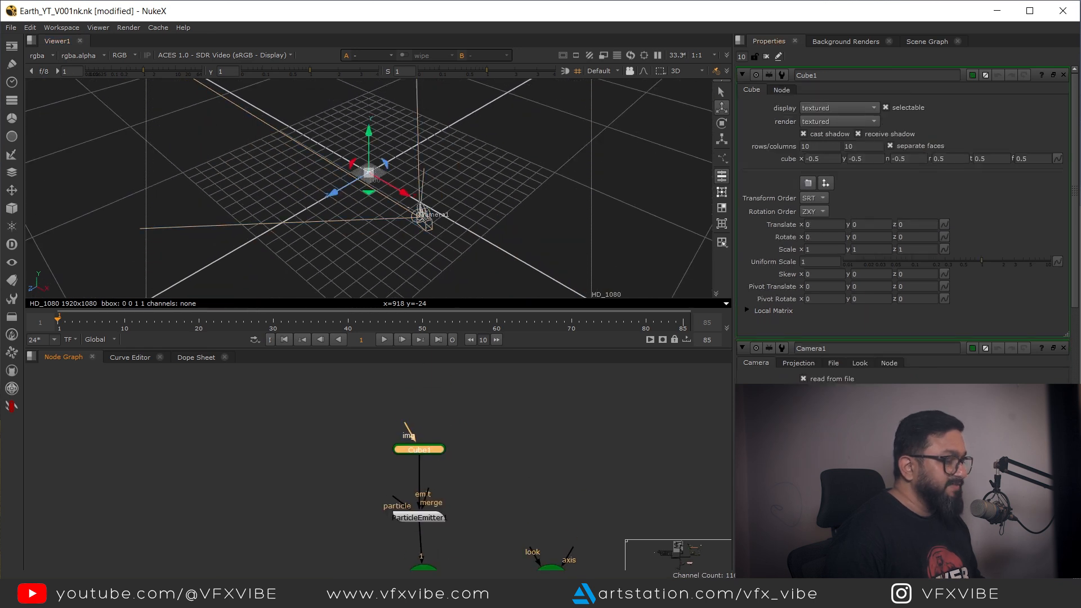
# Step: Limit the Properties bin to showing a single node panel
pyautogui.doubleClick(746, 56)
pyautogui.write('1')
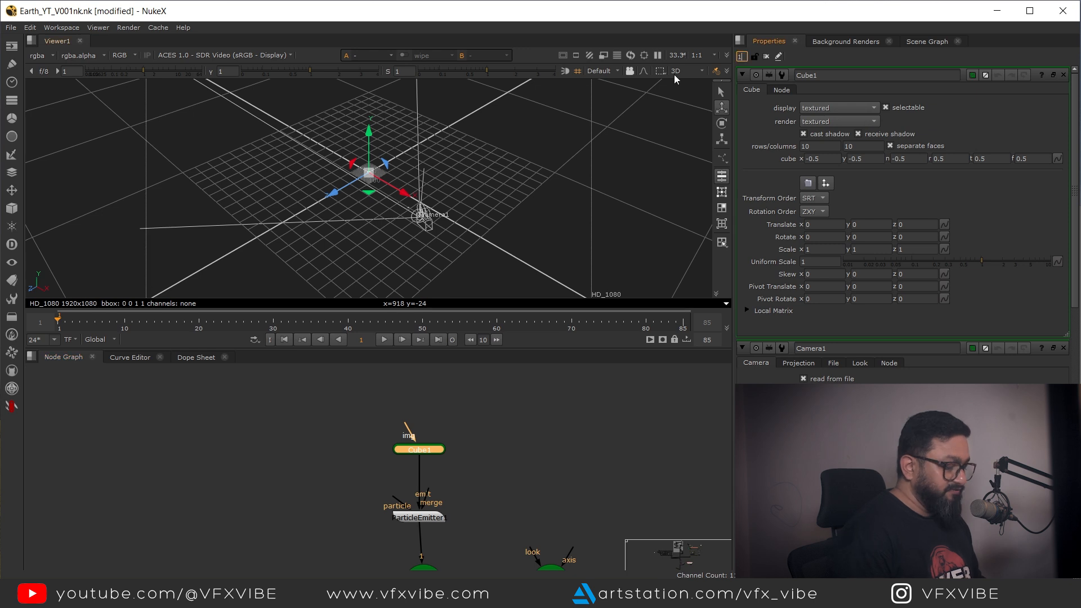
pyautogui.press('Return')
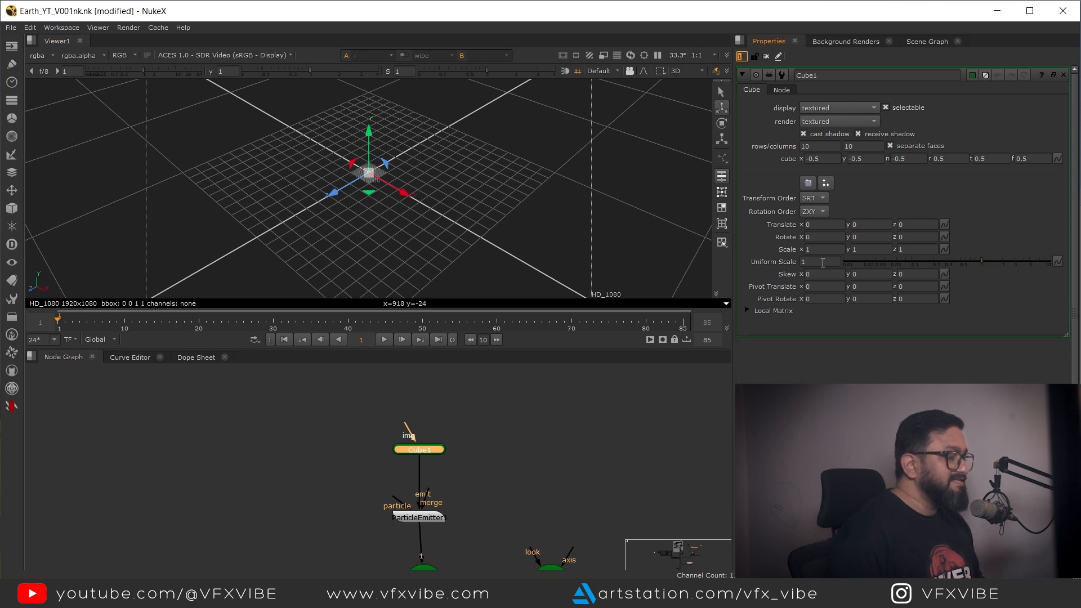
# Step: Set the cube's uniform scale to 1600
pyautogui.doubleClick(822, 262)
pyautogui.write('500')
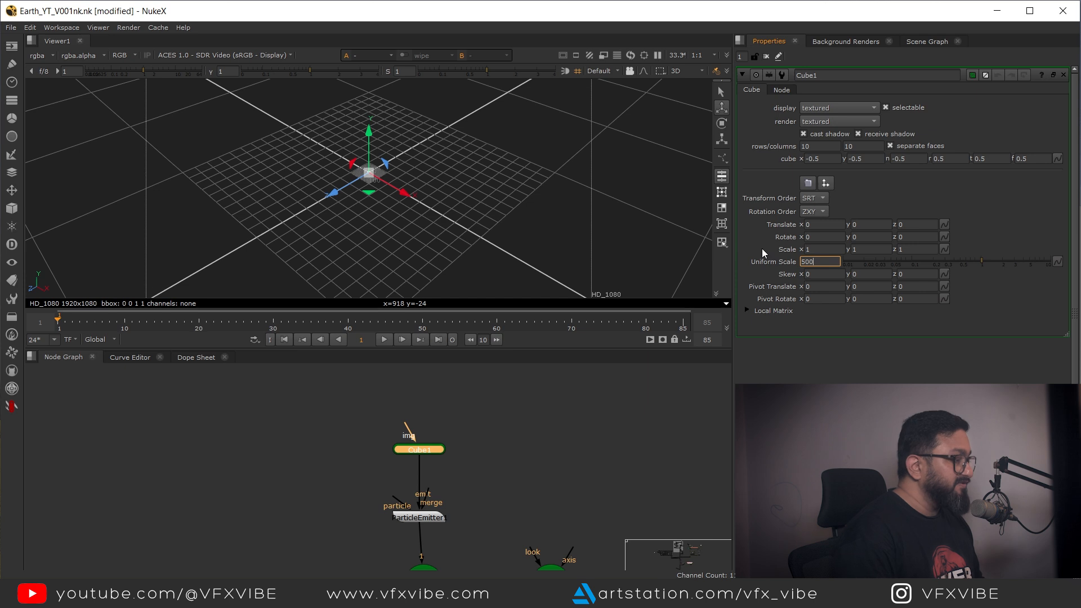
pyautogui.press('Return')
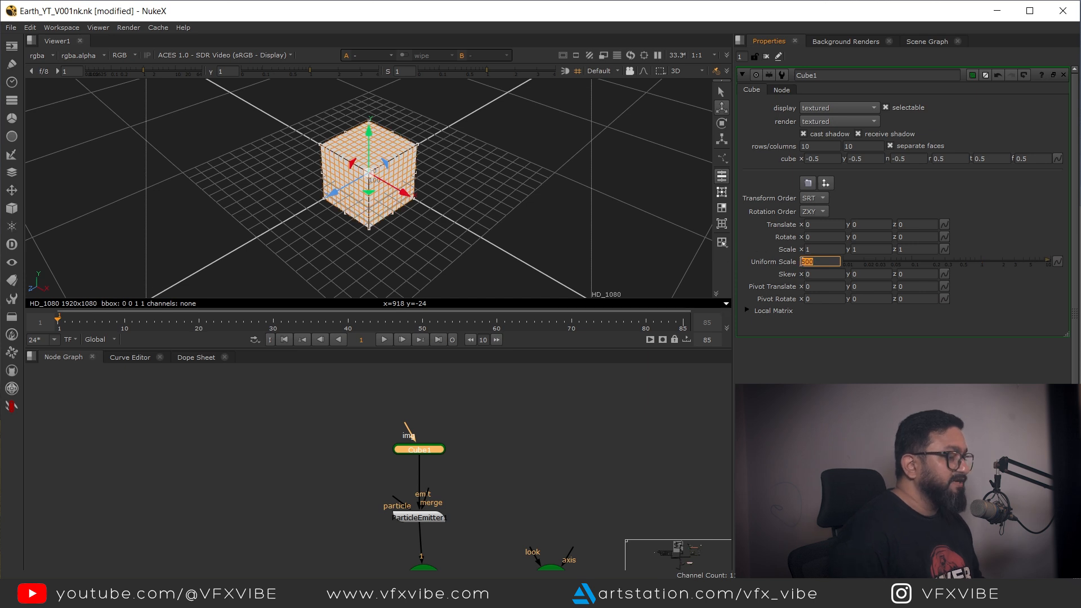
pyautogui.write('1600')
pyautogui.press('Return')
# Step: Stretch the cube by dragging its faces in the 3D viewer to about x -2.5, y -0.47, n -1.24
pyautogui.moveTo(596, 190); pyautogui.dragTo(415, 247)
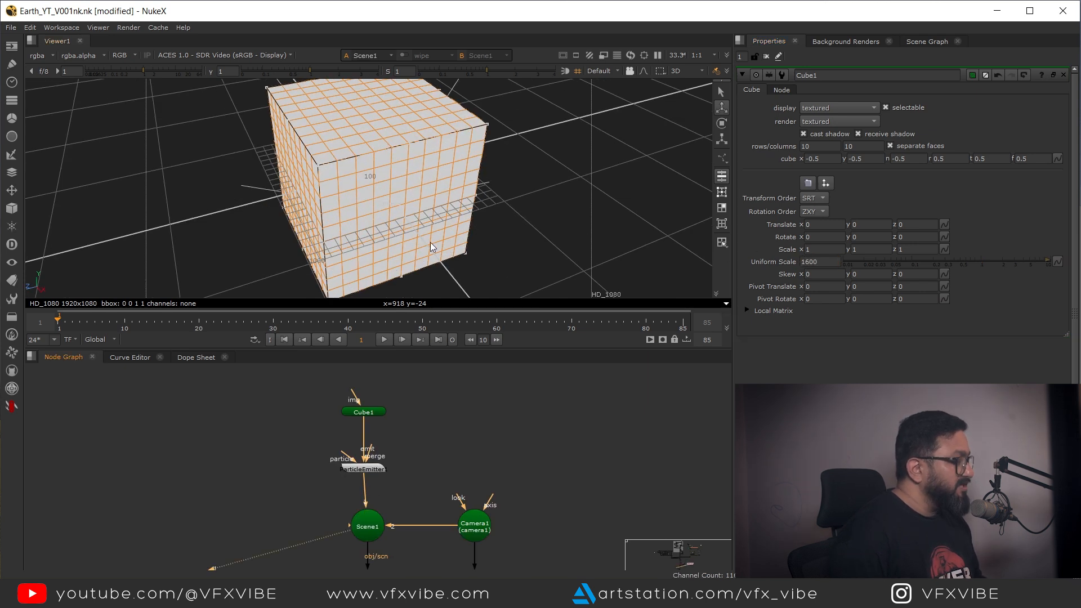
pyautogui.moveTo(430, 242); pyautogui.dragTo(529, 245)
pyautogui.moveTo(464, 267); pyautogui.dragTo(781, 239)
pyautogui.moveTo(341, 173); pyautogui.dragTo(501, 262)
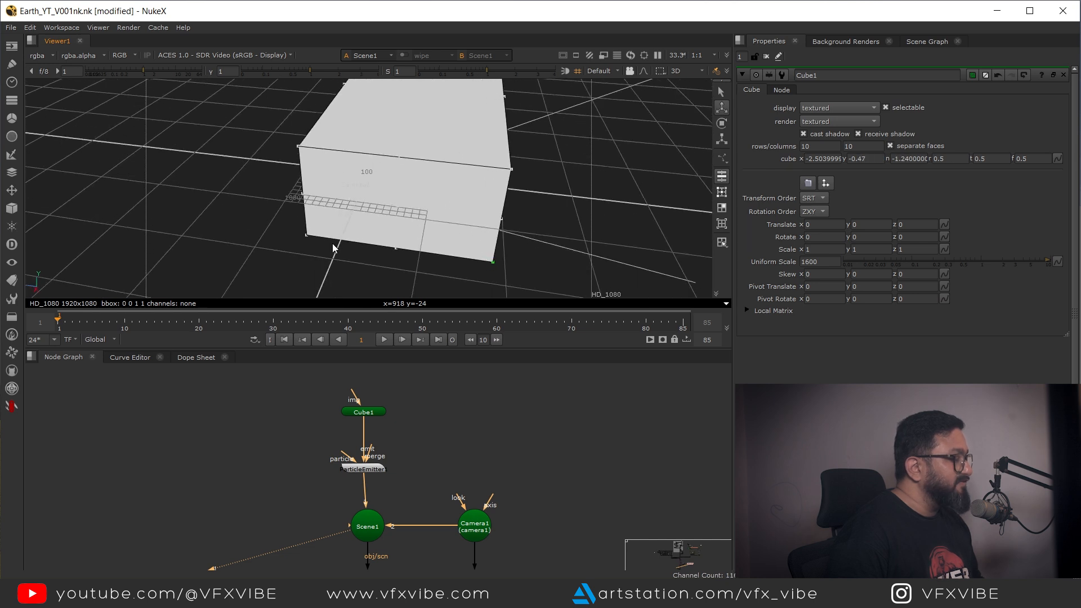
# Step: Stretch the cube further by dragging its faces to about x -2.5, y -0.73, n -1.23, r 0.75, t 0.59, f 1.13
pyautogui.moveTo(306, 232); pyautogui.dragTo(236, 267)
pyautogui.moveTo(514, 194); pyautogui.dragTo(514, 179)
pyautogui.scroll(4, 376, 431)
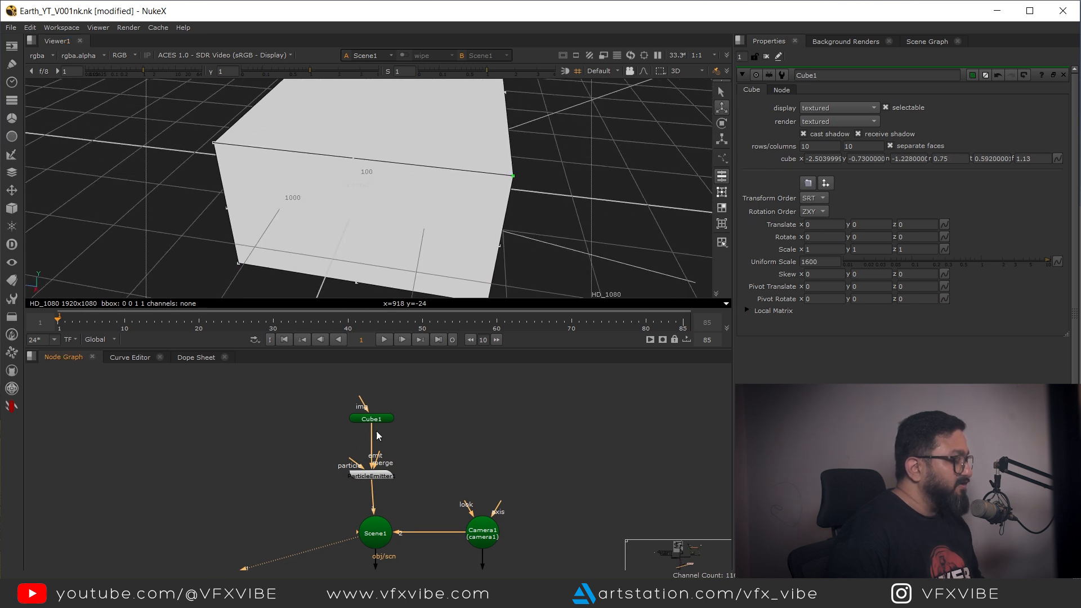
# Step: Set the Cube1 node's display mode to wireframe
pyautogui.click(380, 426)
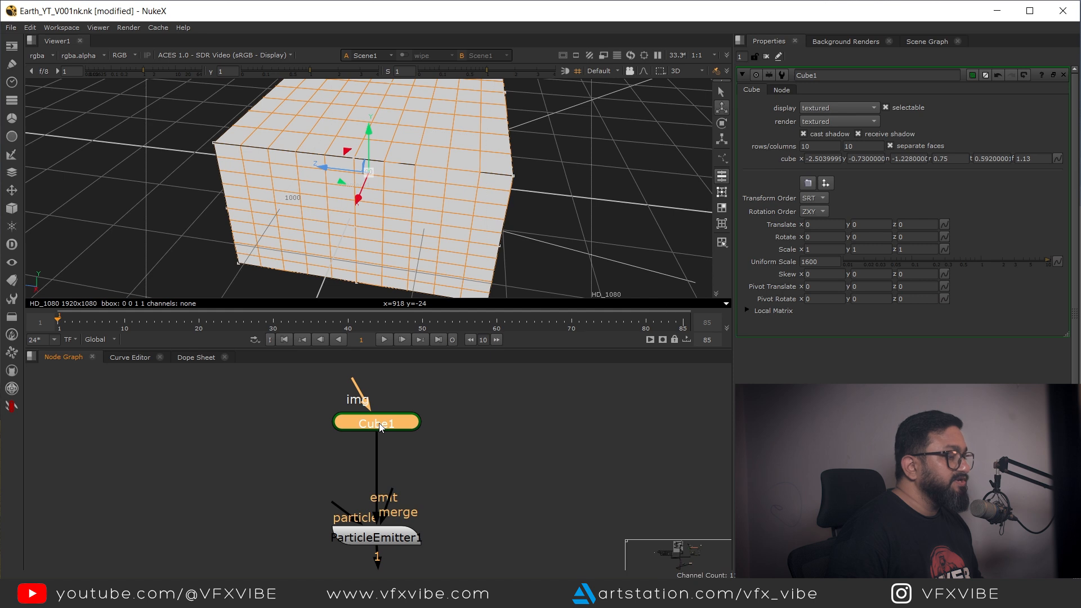
pyautogui.click(812, 107)
pyautogui.click(836, 75)
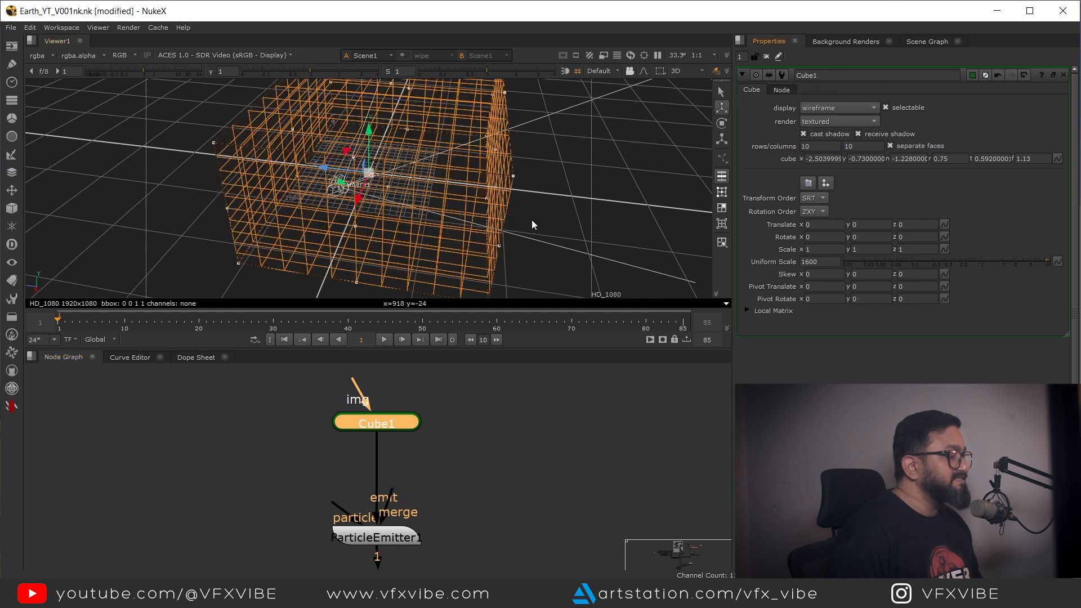
# Step: Set ParticleEmitter1 to emit particles from the cube's bbox
pyautogui.moveTo(559, 236); pyautogui.dragTo(424, 189)
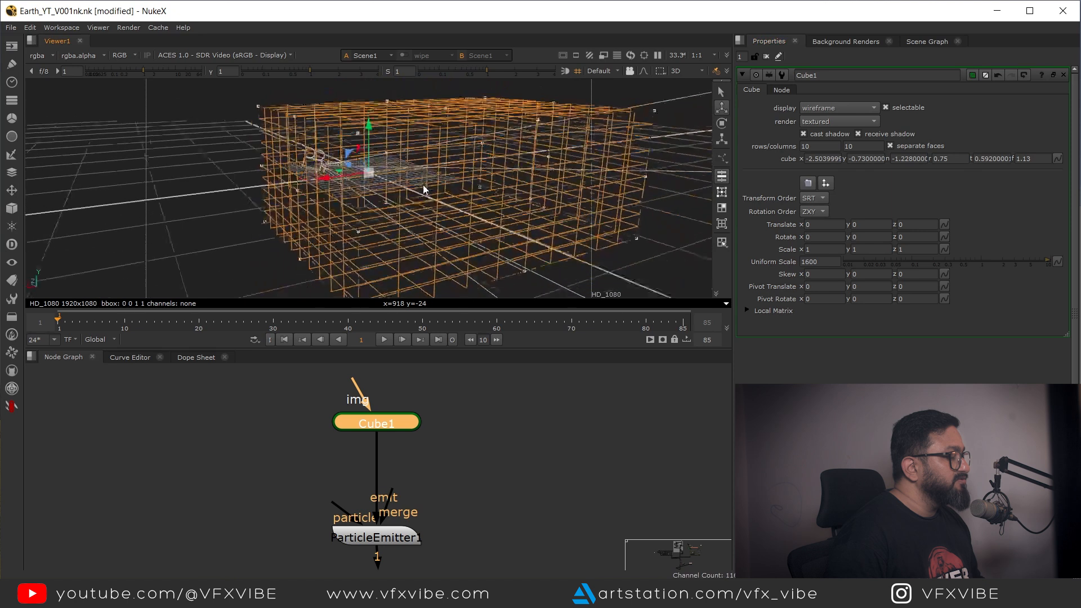
pyautogui.moveTo(392, 538); pyautogui.dragTo(398, 448)
pyautogui.click(398, 447)
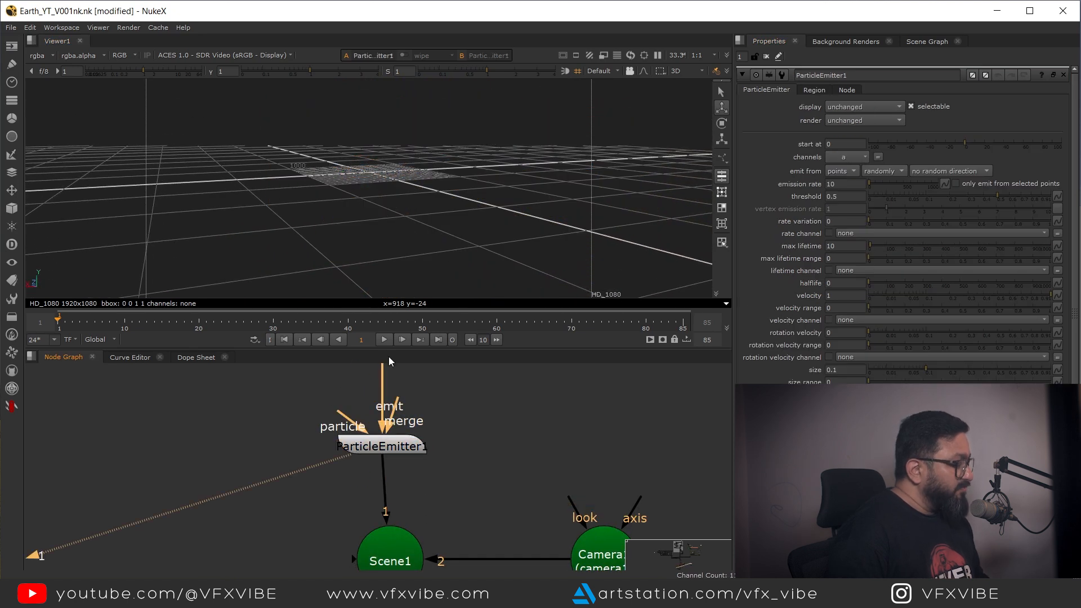
pyautogui.moveTo(314, 219); pyautogui.dragTo(498, 282)
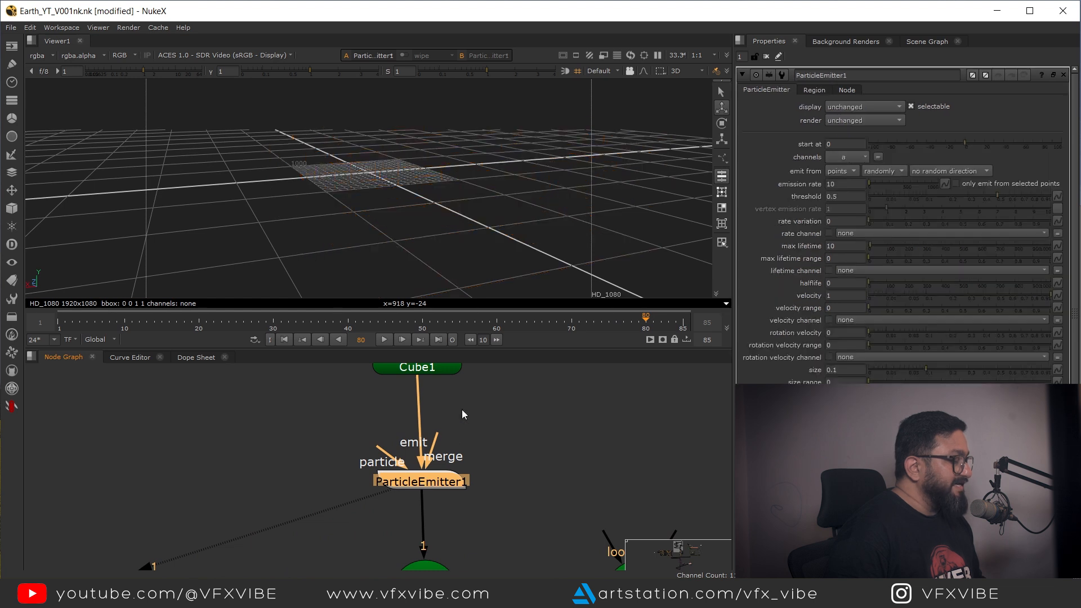
pyautogui.moveTo(462, 410); pyautogui.dragTo(440, 447)
pyautogui.moveTo(437, 407); pyautogui.dragTo(431, 405)
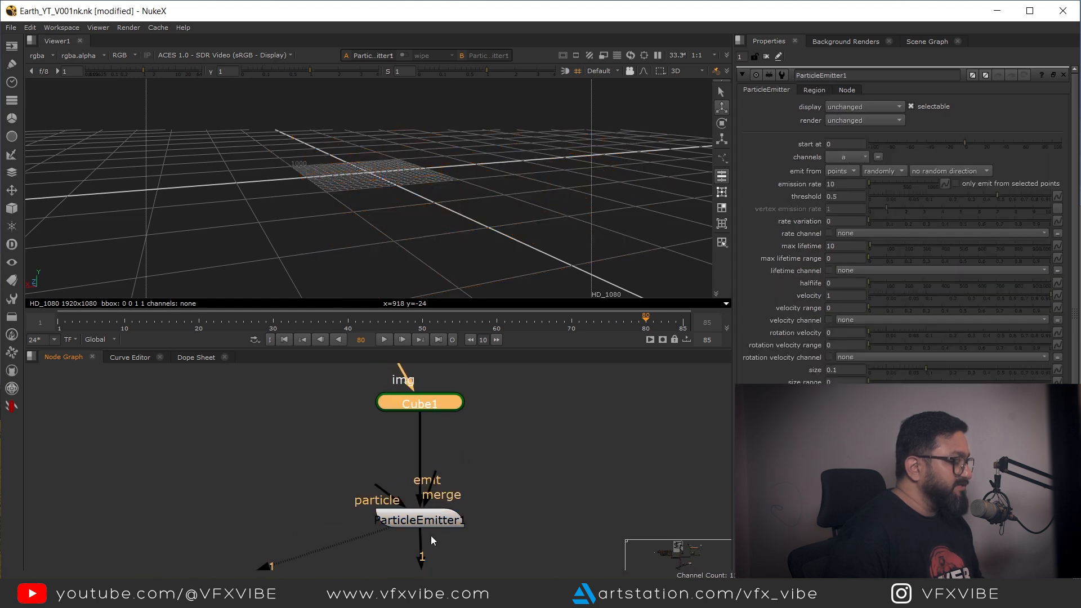
pyautogui.click(434, 520)
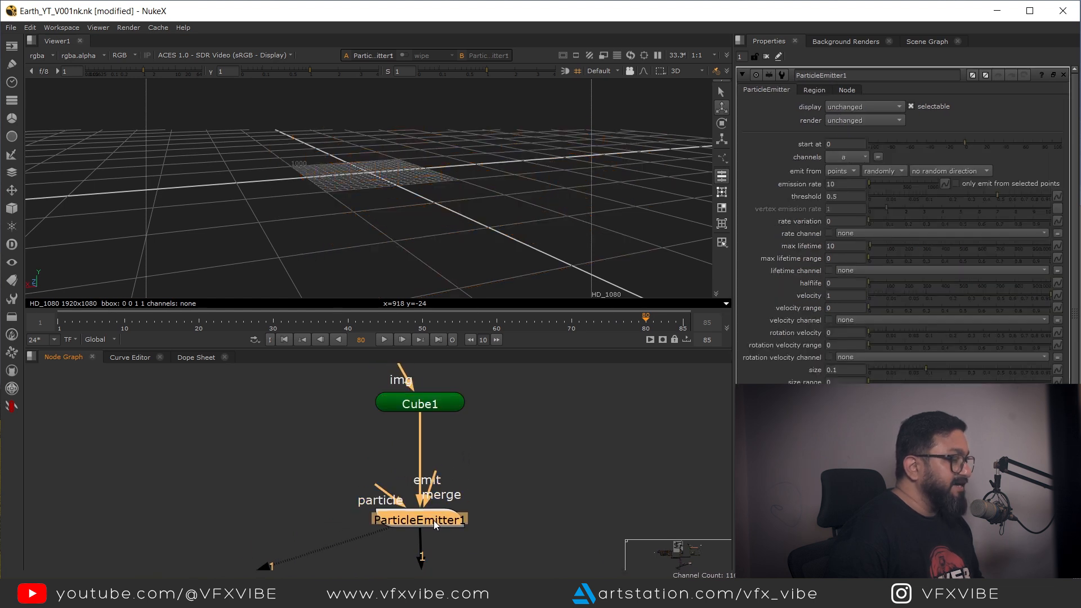
pyautogui.click(851, 171)
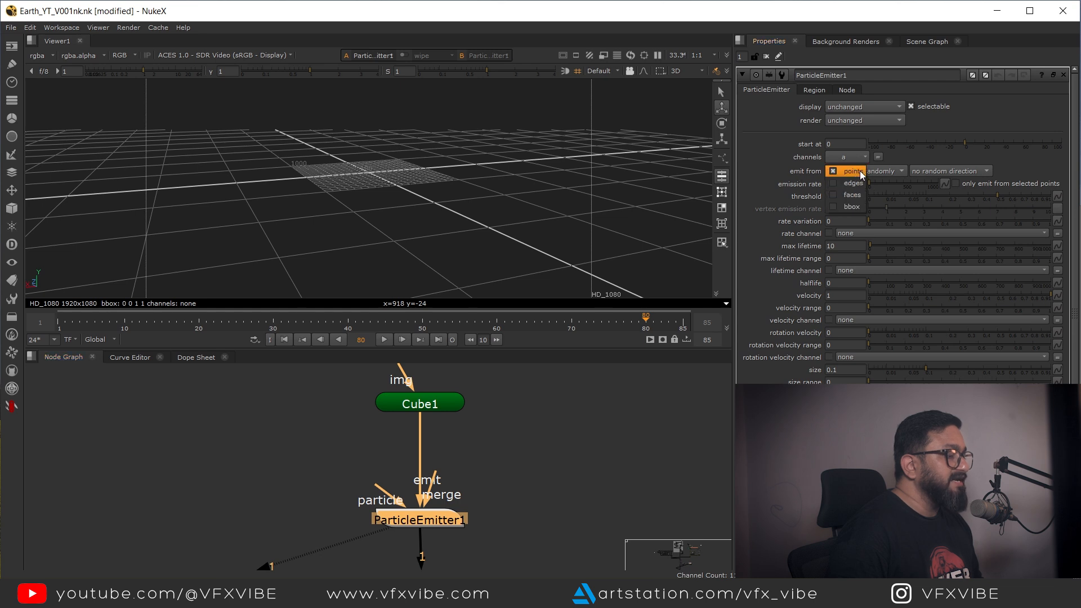
pyautogui.click(857, 205)
# Step: Play back the particle simulation and orbit the 3D viewer to inspect it
pyautogui.click(384, 339)
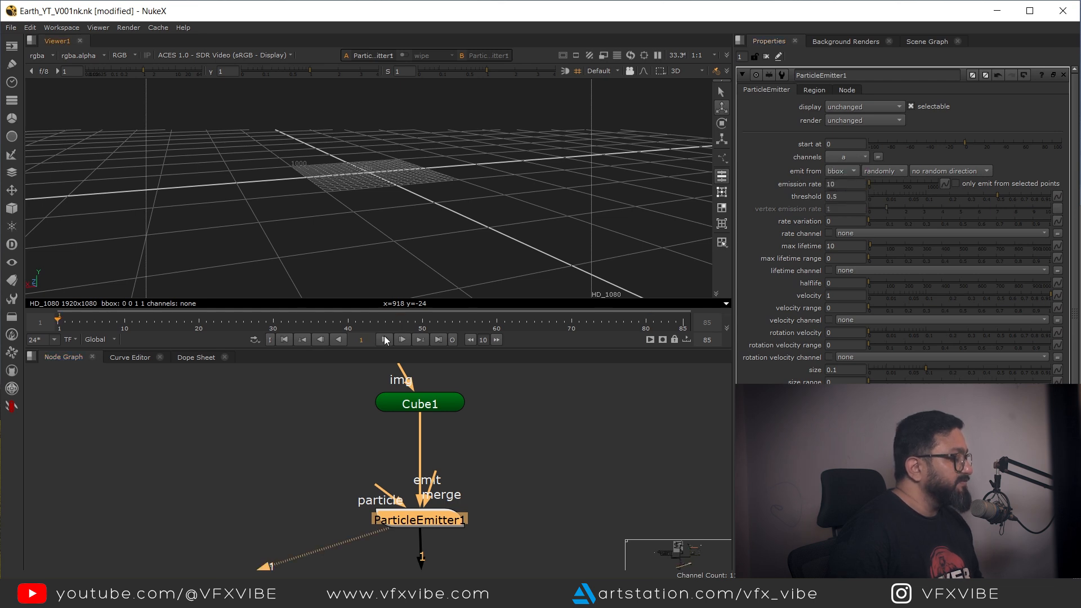
pyautogui.moveTo(354, 217); pyautogui.dragTo(401, 178)
pyautogui.scroll(7, 390, 193)
pyautogui.scroll(-5, 429, 205)
pyautogui.click(386, 340)
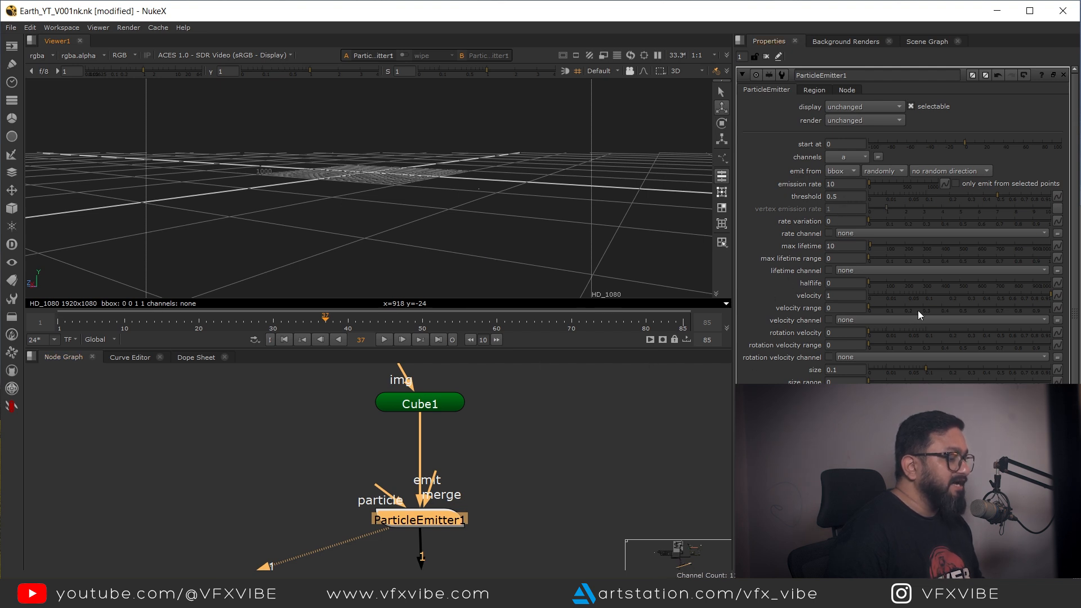
# Step: Set the emitter's particle size to 100 and replay the simulation from the first frame
pyautogui.doubleClick(846, 370)
pyautogui.write('10')
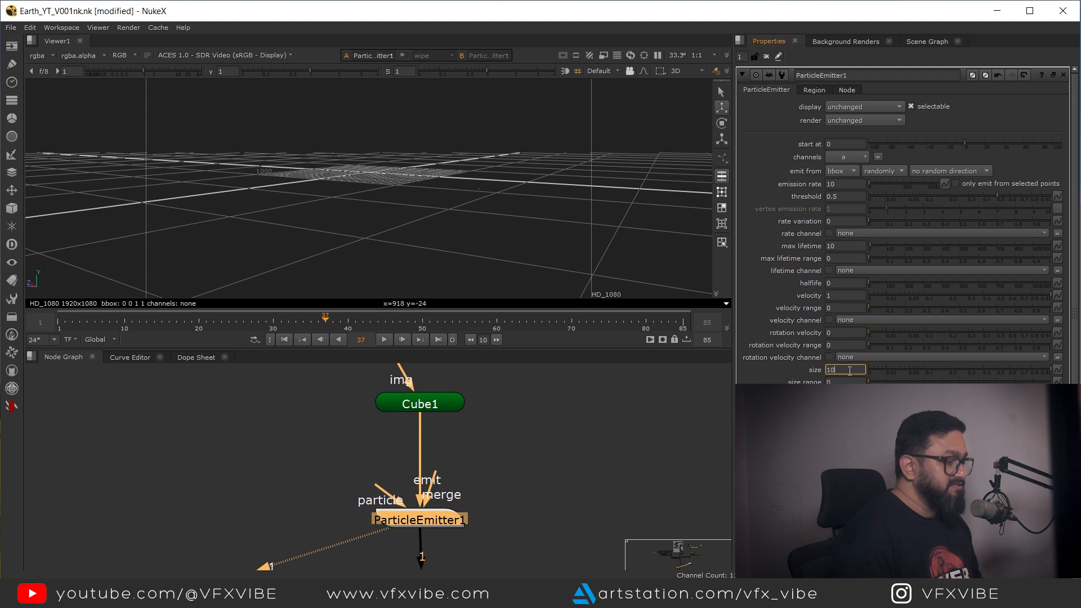
pyautogui.write('0')
pyautogui.press('Return')
pyautogui.moveTo(344, 216); pyautogui.dragTo(435, 237)
pyautogui.click(383, 340)
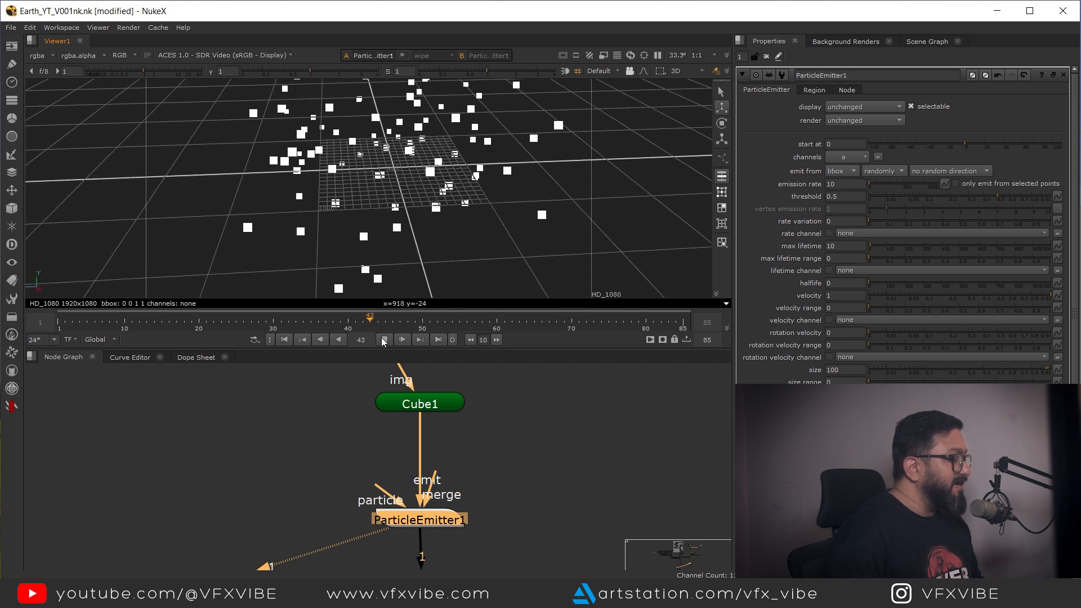
pyautogui.click(385, 340)
pyautogui.click(284, 339)
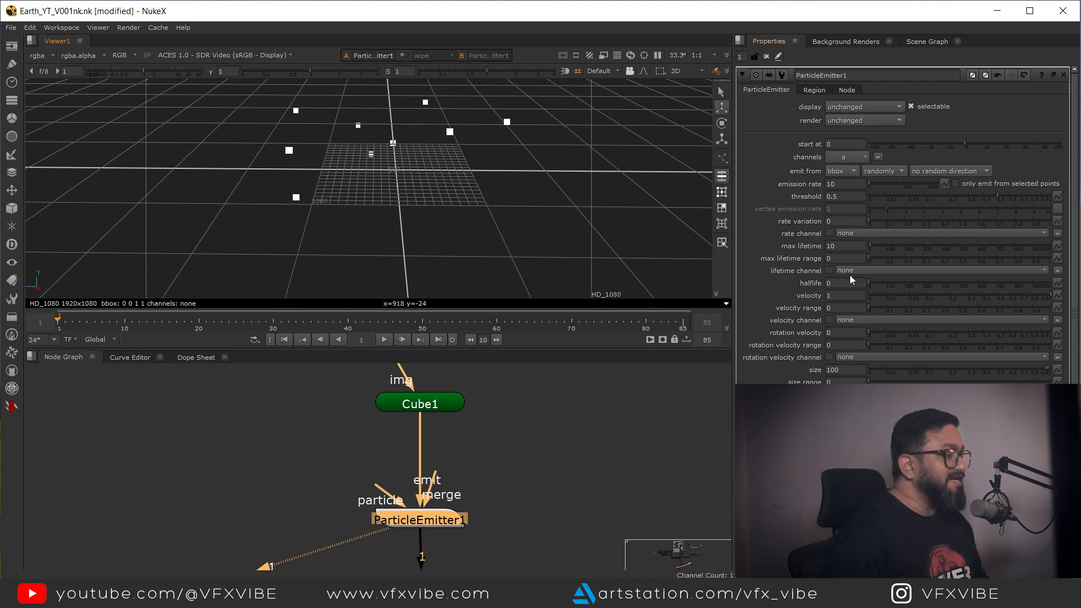
# Step: Set the emitter's emission rate to 100
pyautogui.click(846, 184)
pyautogui.write('0')
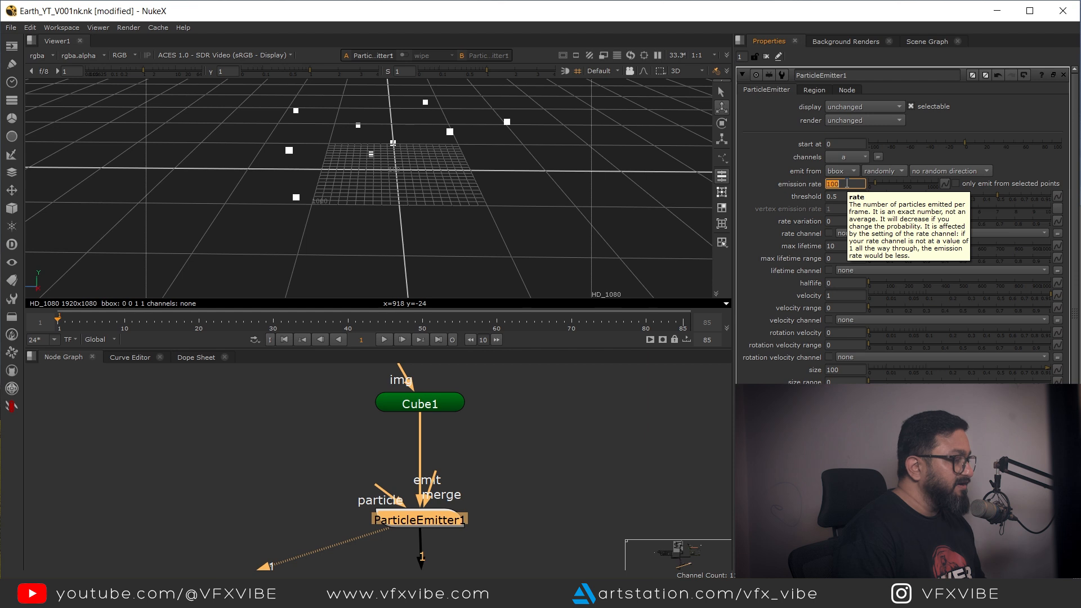
pyautogui.press('Return')
# Step: Insert a ParticleTurbulence node below ParticleEmitter1 in the particle chain
pyautogui.moveTo(507, 238); pyautogui.dragTo(428, 210)
pyautogui.moveTo(463, 562); pyautogui.dragTo(498, 502)
pyautogui.scroll(-1, 499, 414)
pyautogui.scroll(-1, 498, 498)
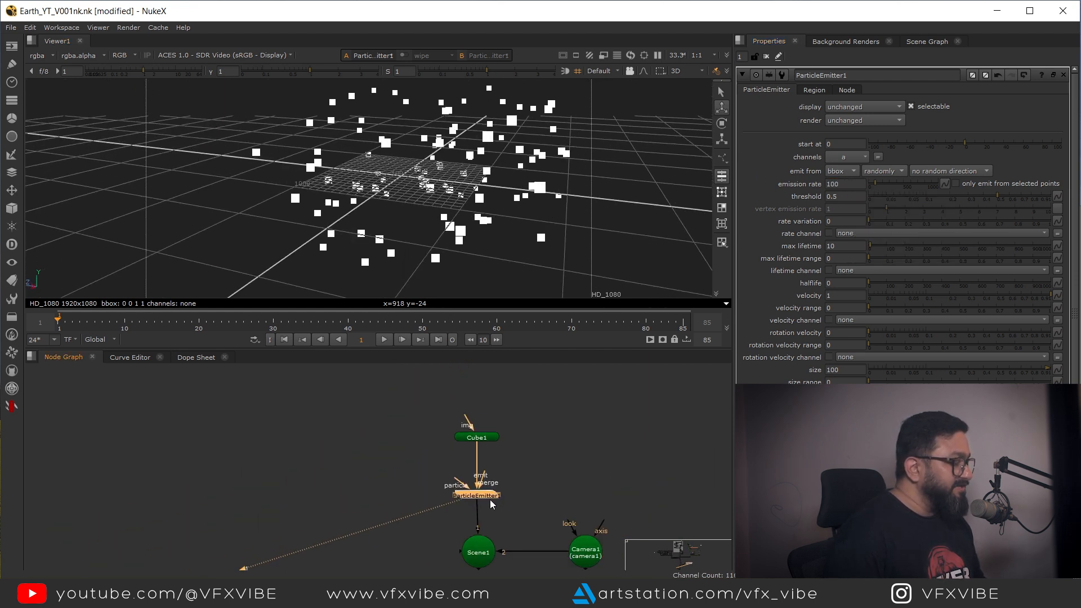
pyautogui.click(484, 414)
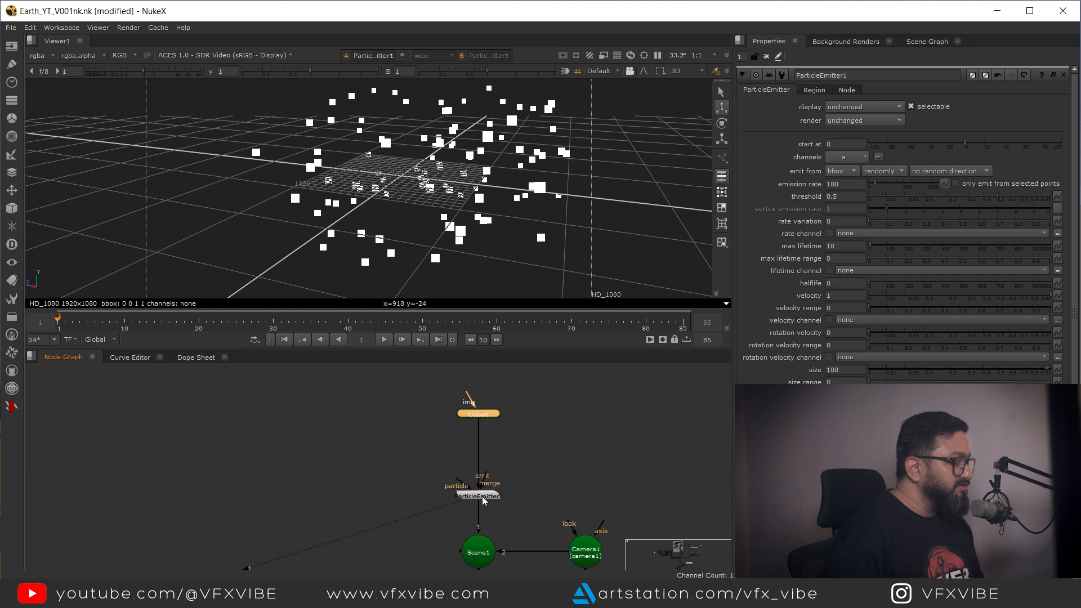
pyautogui.moveTo(483, 499); pyautogui.dragTo(484, 464)
pyautogui.press('Tab')
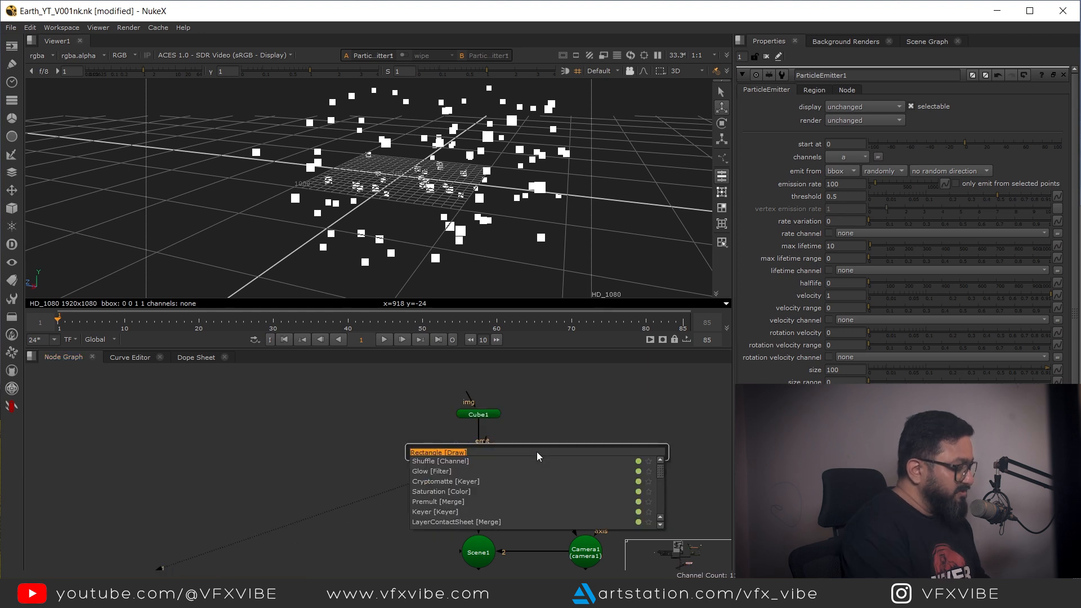
pyautogui.write('turbu')
pyautogui.click(454, 470)
pyautogui.moveTo(529, 453); pyautogui.dragTo(479, 503)
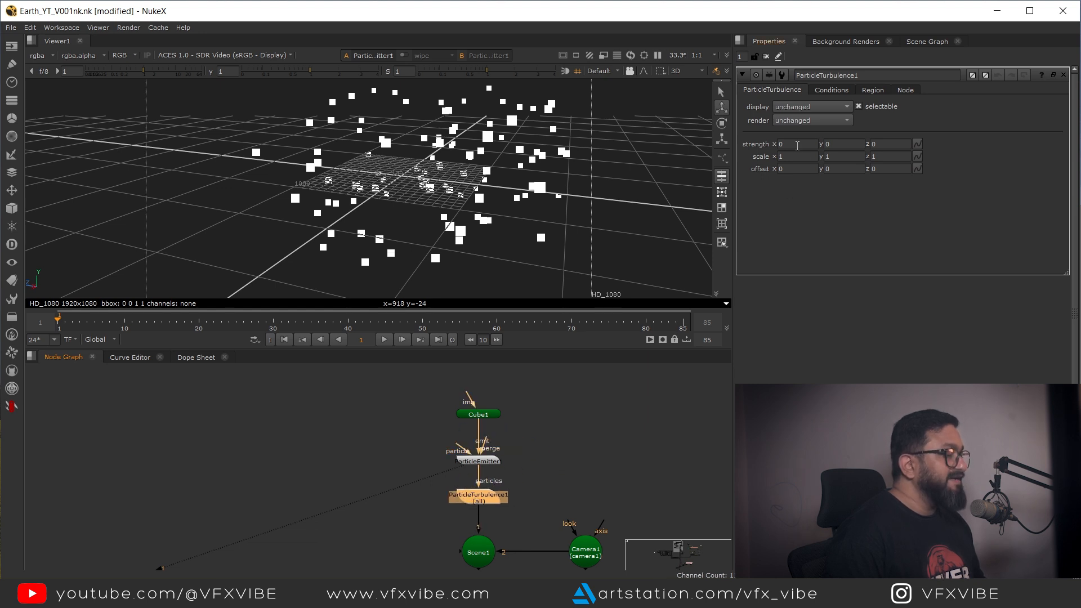
# Step: Set the turbulence strength to 100 on all axes and play the simulation
pyautogui.click(798, 145)
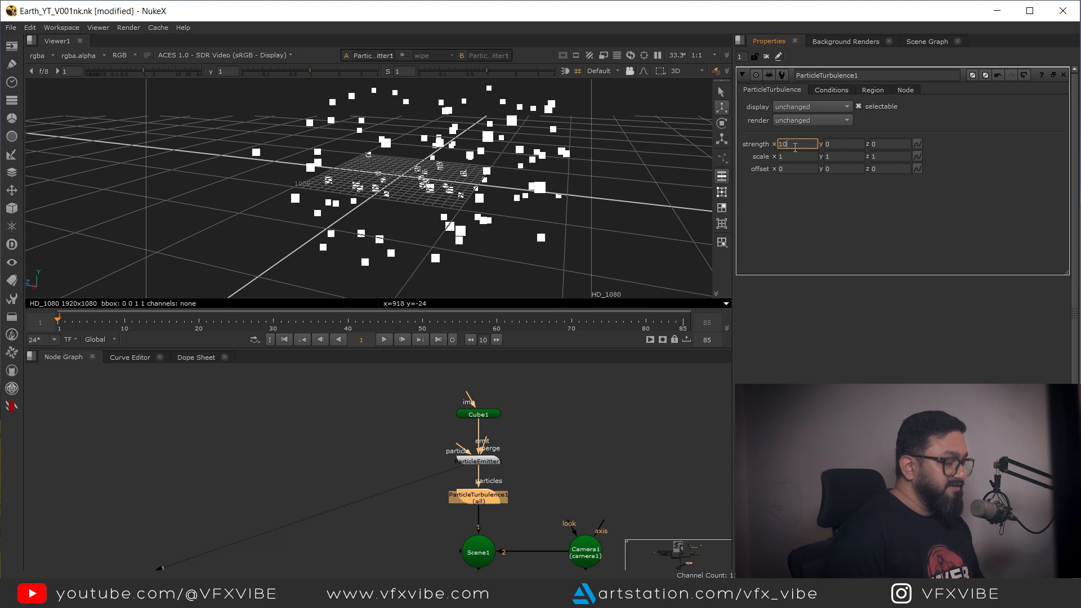
pyautogui.press('Return')
pyautogui.click(481, 492)
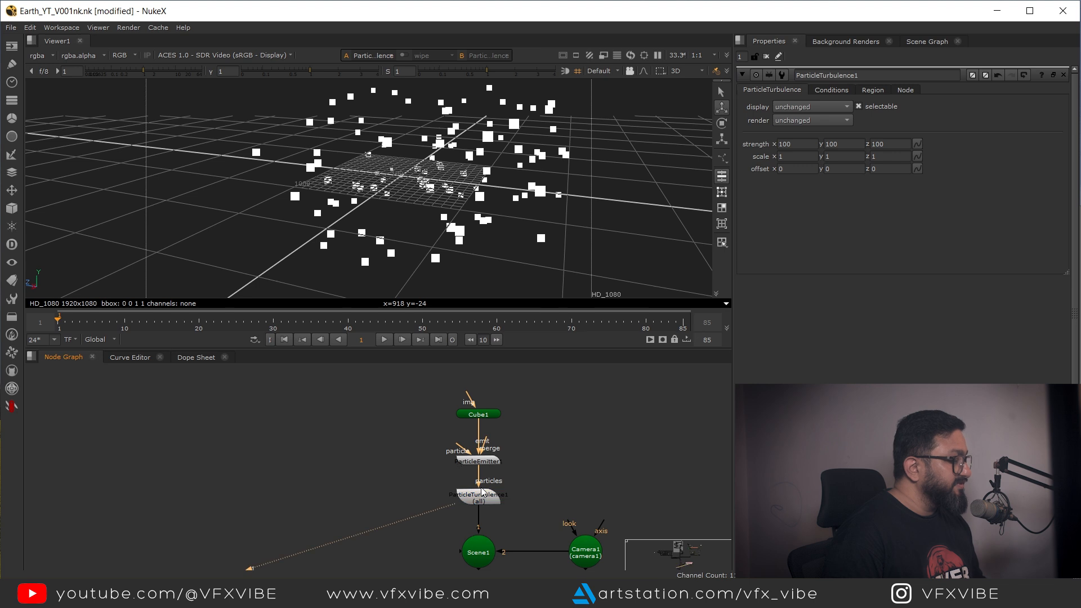
pyautogui.click(483, 463)
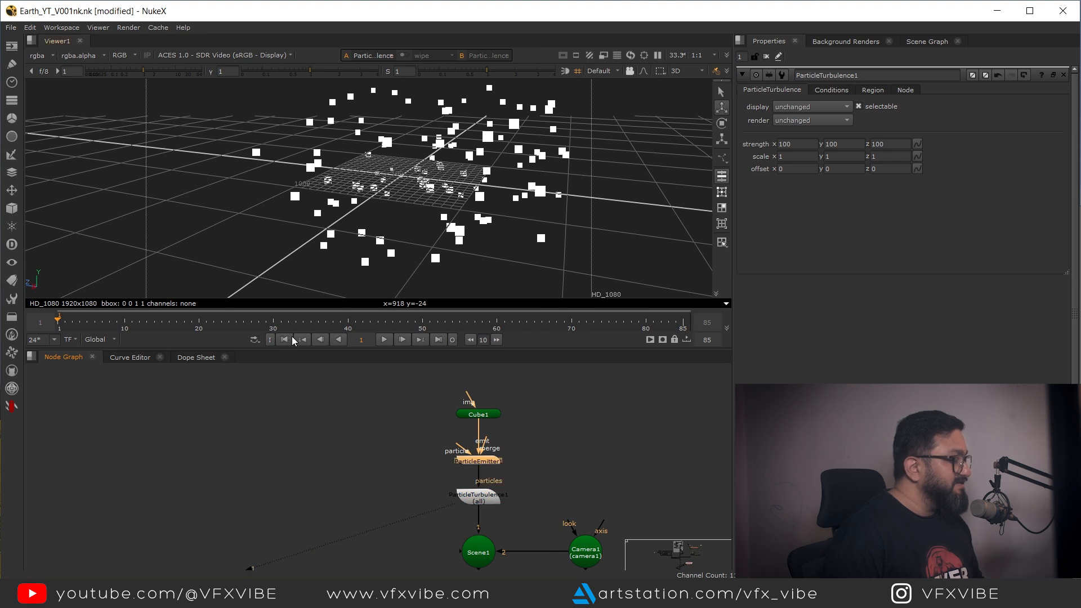
pyautogui.click(384, 340)
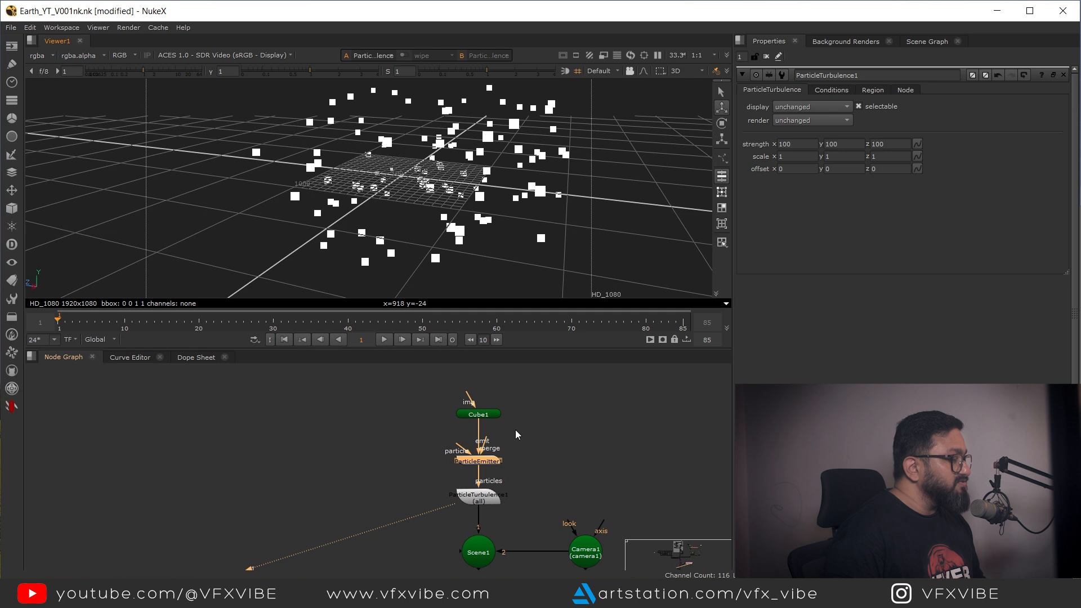
pyautogui.moveTo(515, 431); pyautogui.dragTo(515, 418)
pyautogui.moveTo(399, 198)
pyautogui.mouseDown()
pyautogui.moveTo(390, 205)
pyautogui.moveTo(468, 180)
pyautogui.moveTo(406, 185)
pyautogui.mouseUp()
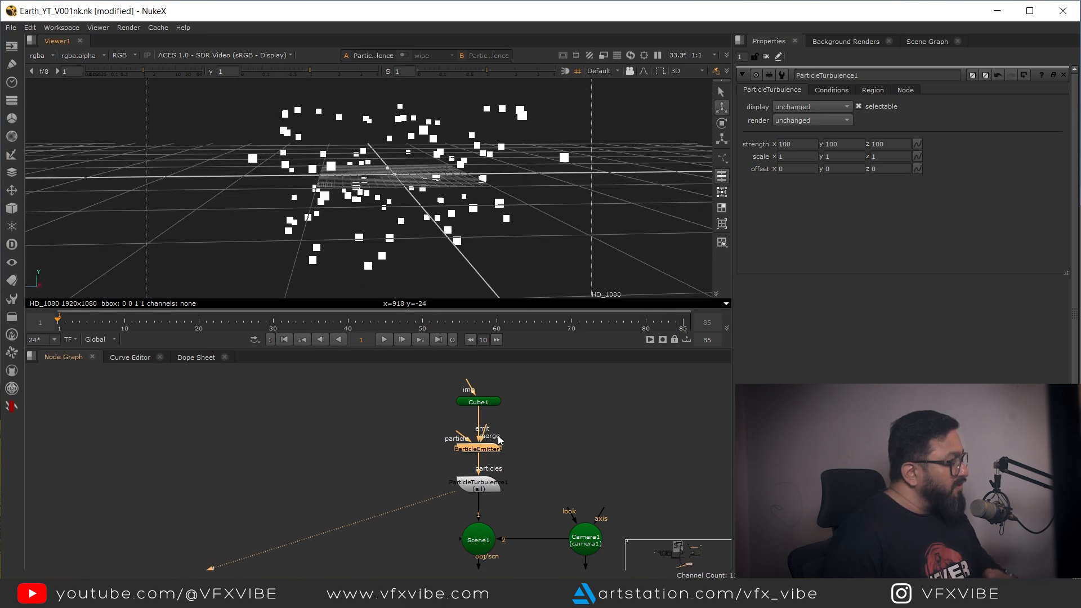
# Step: Keyframe the emitter's emission rate at 100 on frame 1 and 0 on frame 2
pyautogui.doubleClick(482, 453)
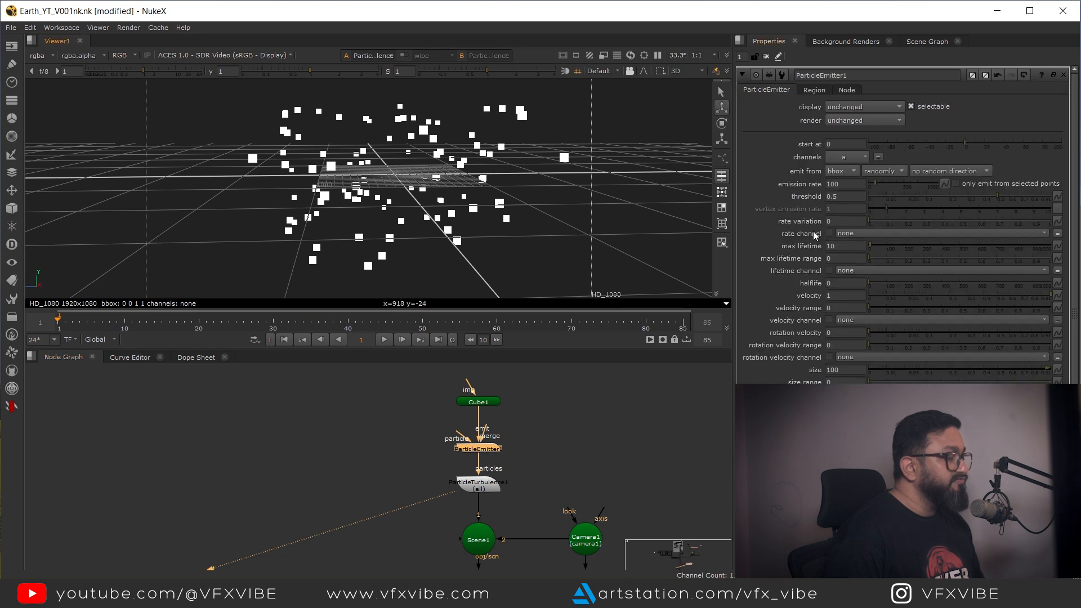
pyautogui.rightClick(843, 183)
pyautogui.click(865, 194)
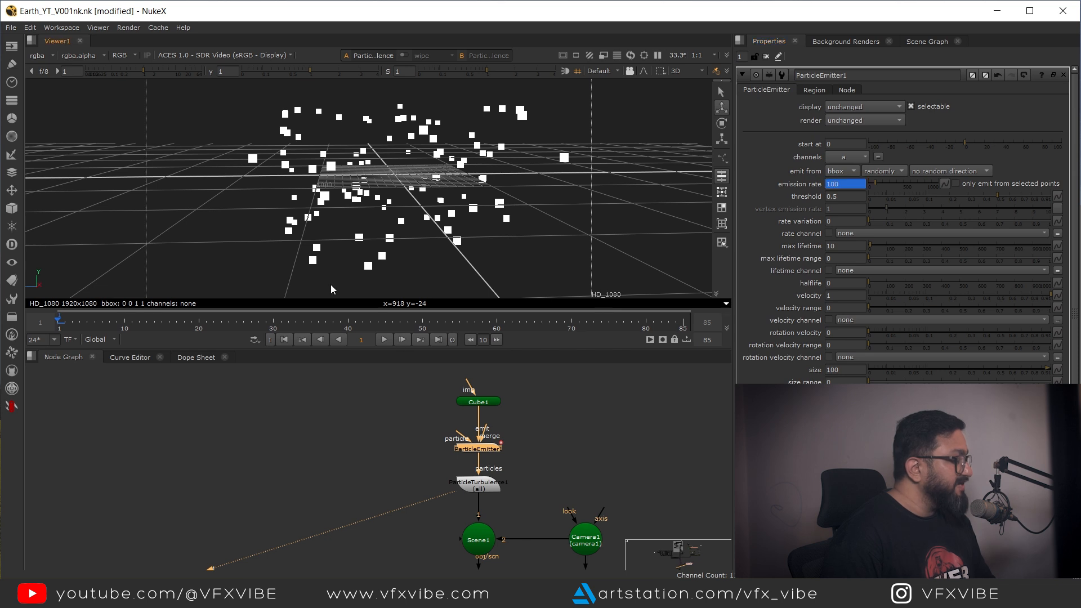
pyautogui.scroll(1, 332, 285)
pyautogui.press('Right')
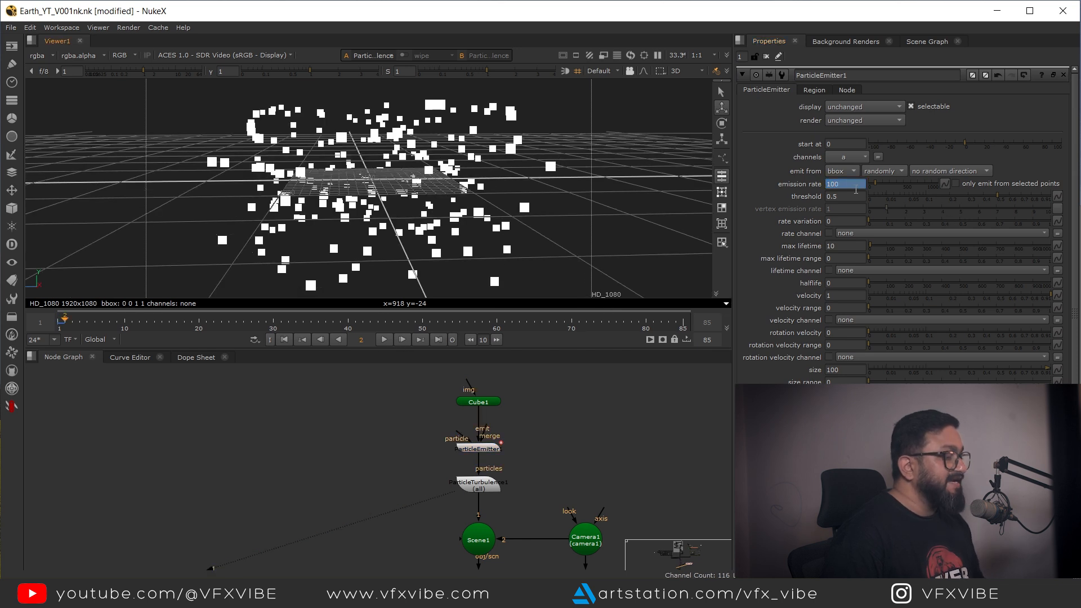
pyautogui.write('0')
pyautogui.press('Return')
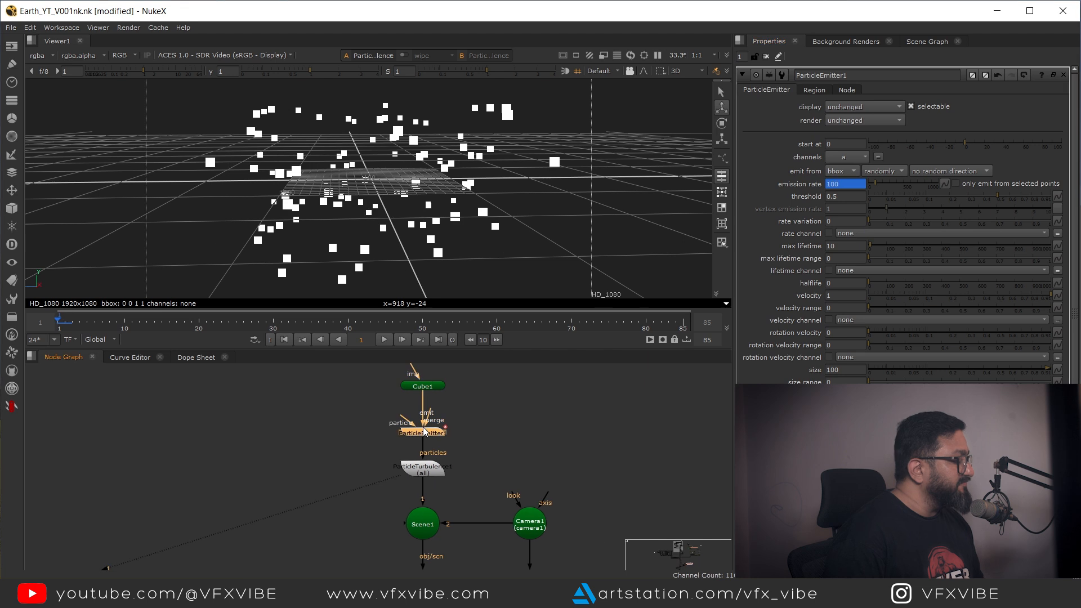
# Step: Set the emitter's max lifetime to 100 frames
pyautogui.click(384, 340)
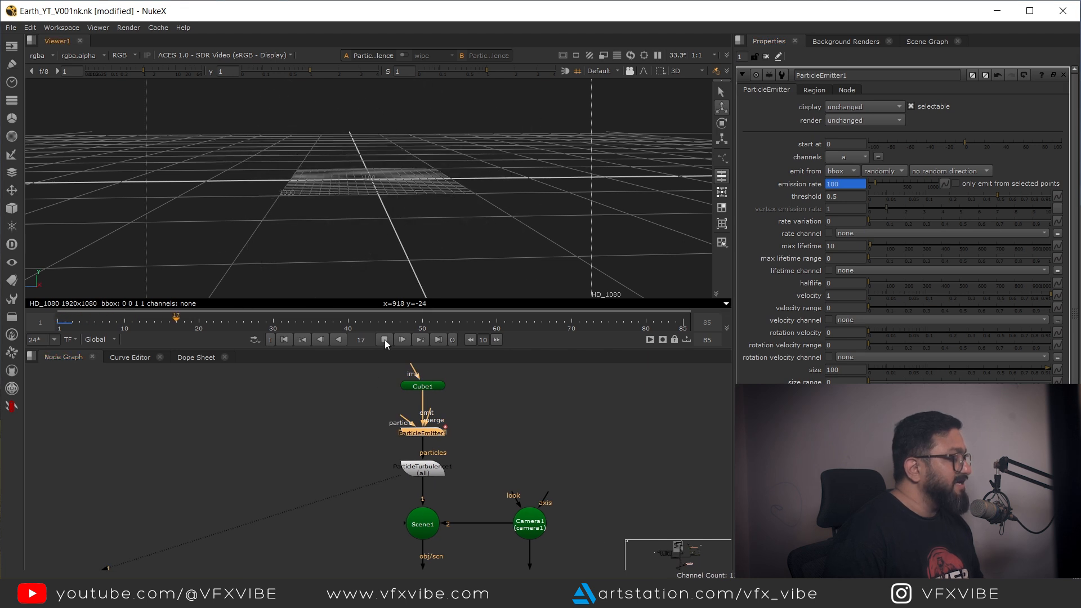
pyautogui.moveTo(267, 322); pyautogui.dragTo(125, 341)
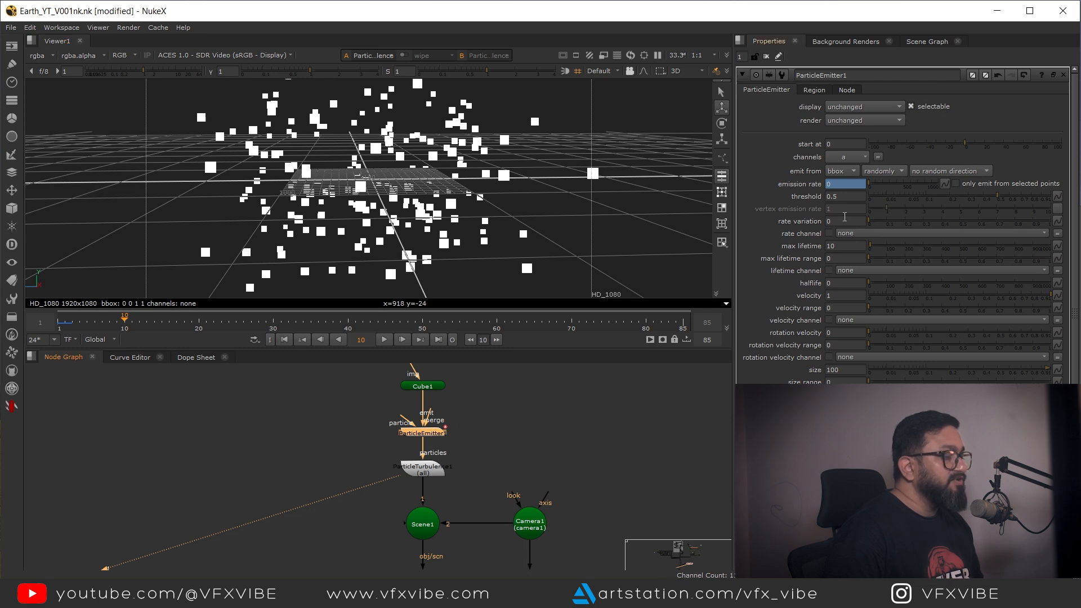
pyautogui.click(842, 246)
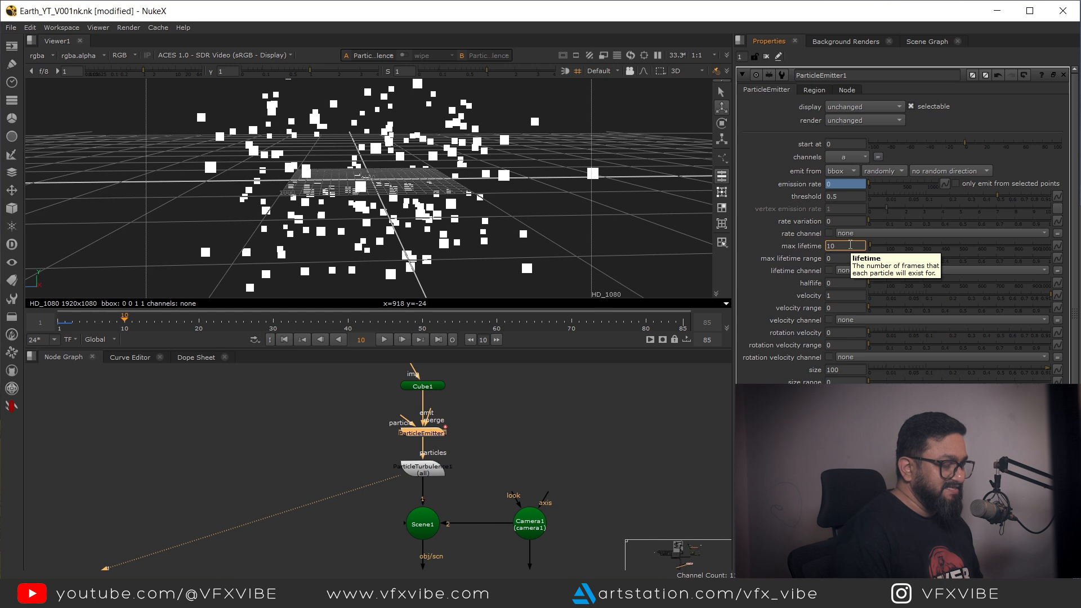
pyautogui.write('0')
pyautogui.press('Return')
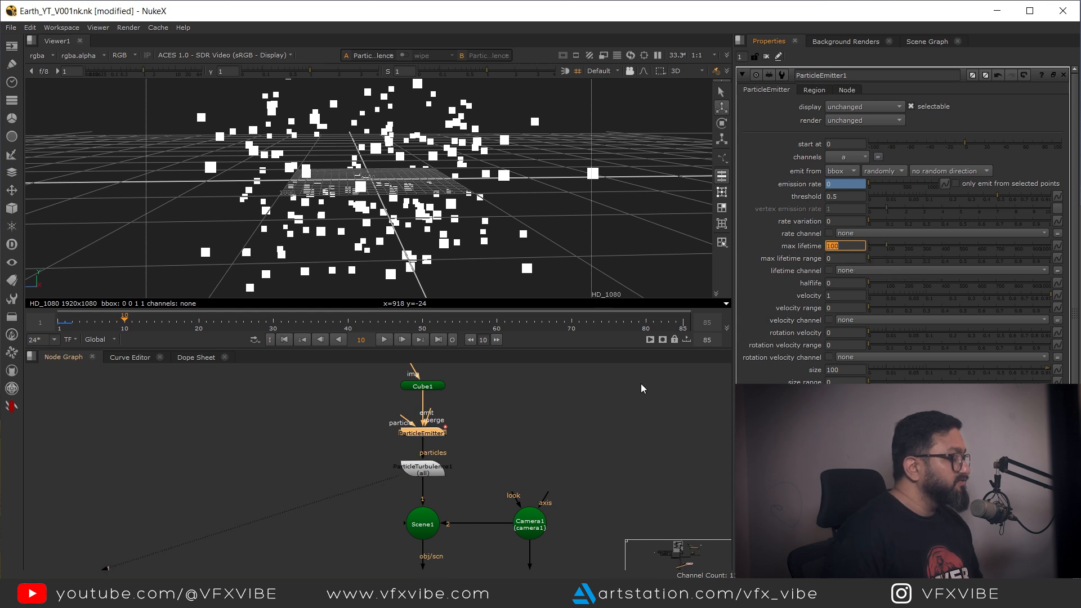
# Step: View the ScanlineRender1 output in the 2D viewer
pyautogui.click(384, 340)
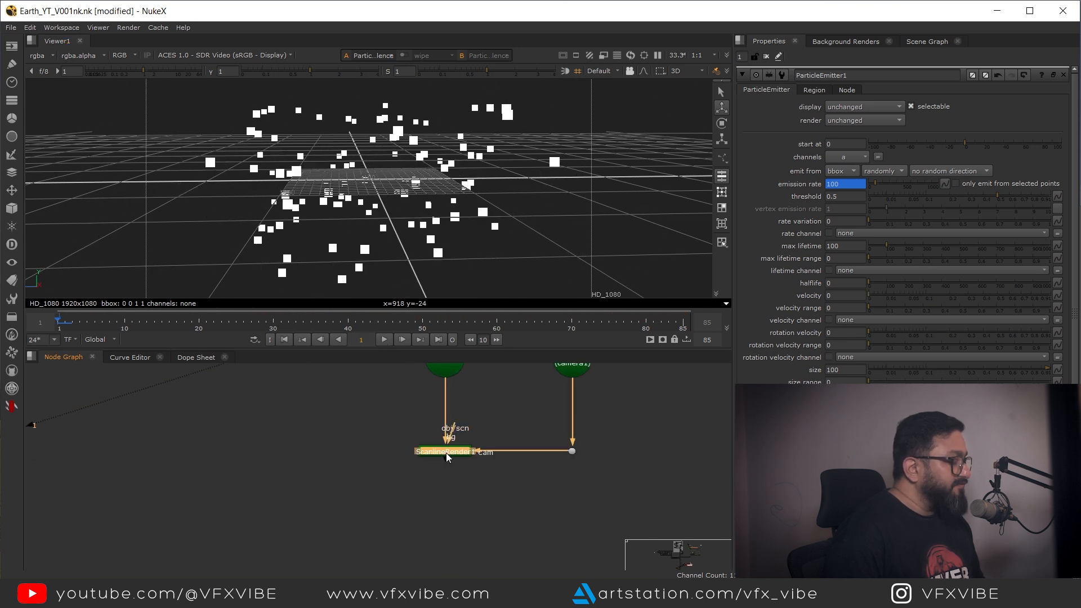
pyautogui.press('Tab')
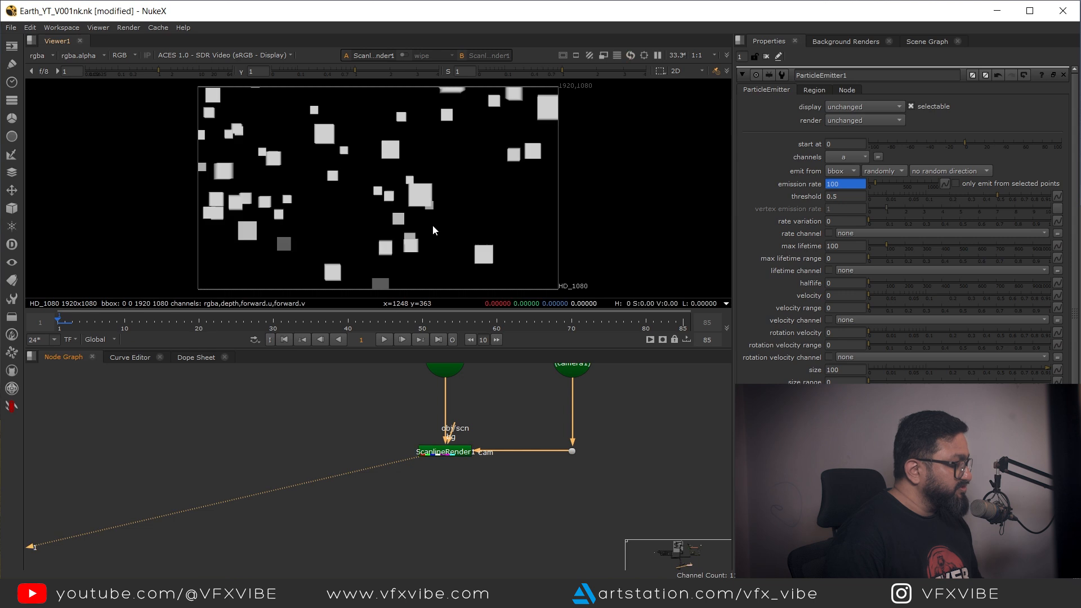
pyautogui.moveTo(498, 170); pyautogui.dragTo(496, 216)
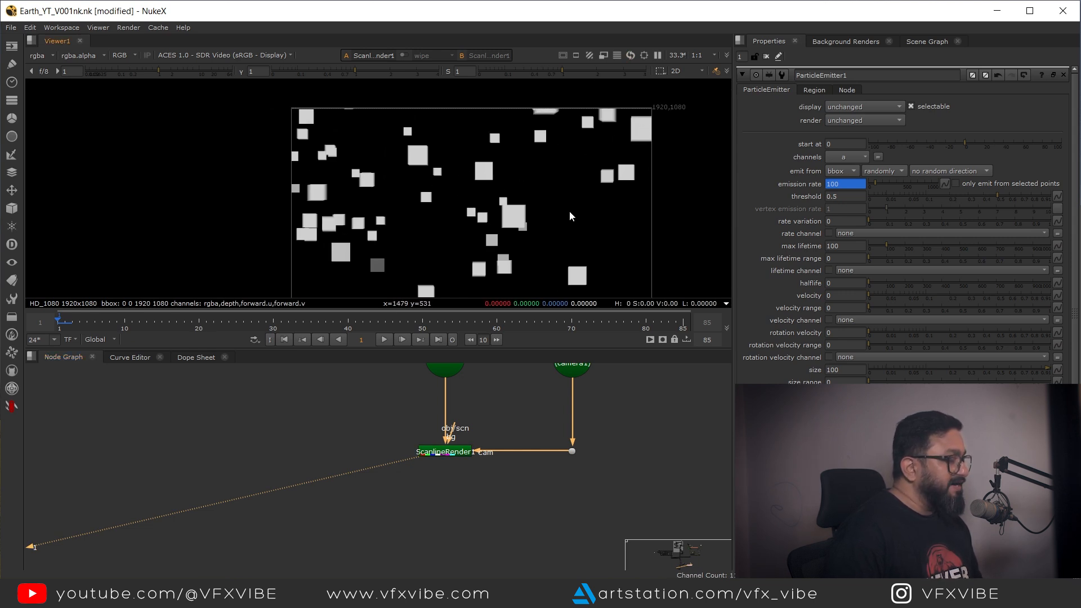
# Step: Add a Flare node to the node graph
pyautogui.scroll(3, 445, 169)
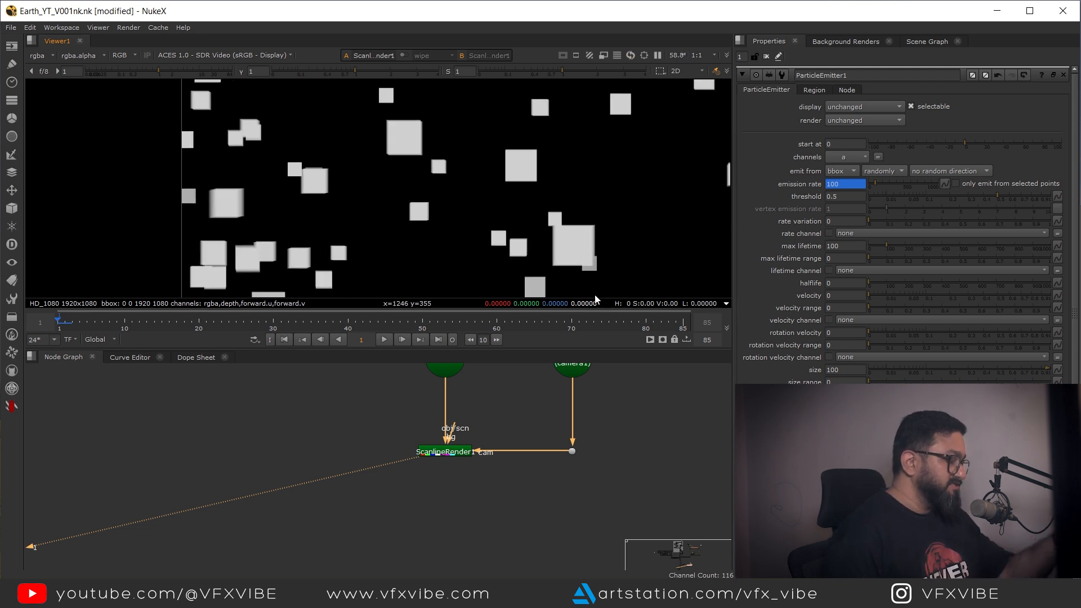
pyautogui.scroll(-3, 461, 507)
pyautogui.press('Tab')
pyautogui.write('fla')
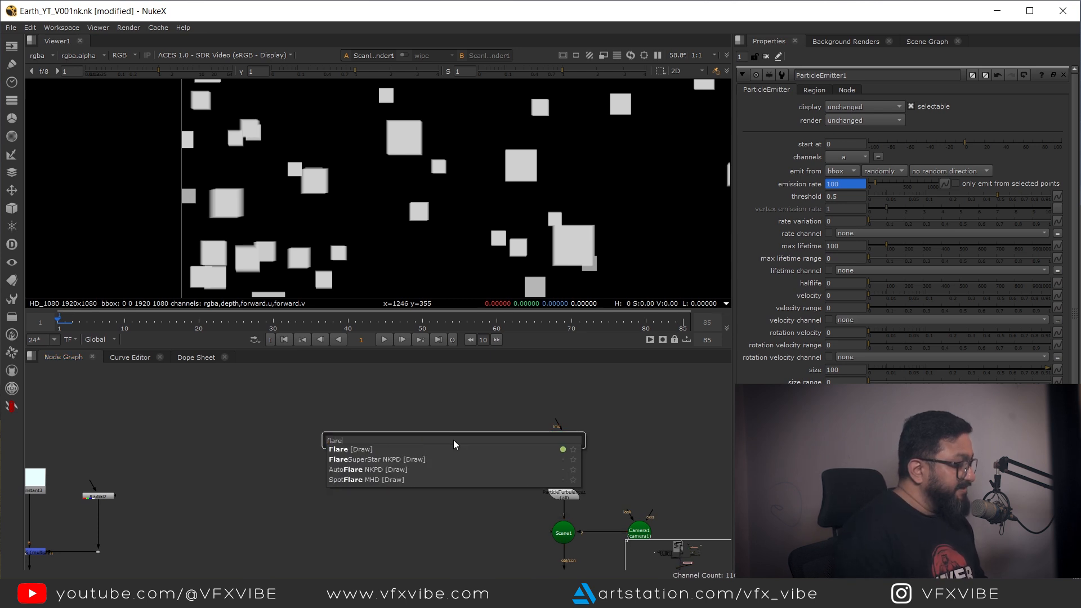
pyautogui.press('Return')
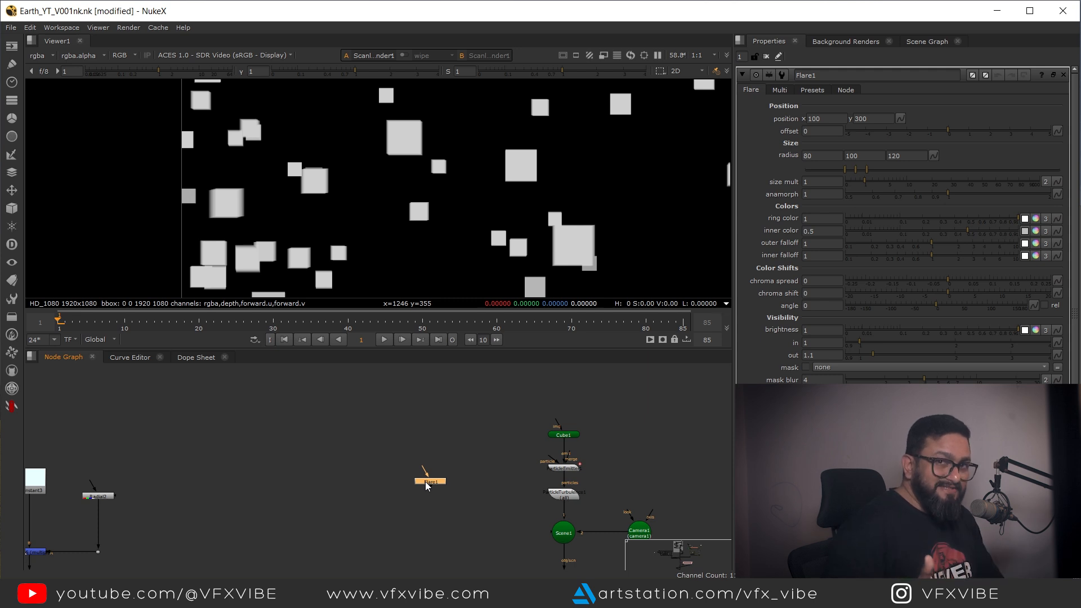
# Step: View the Flare node's output in the viewer
pyautogui.scroll(8, 437, 494)
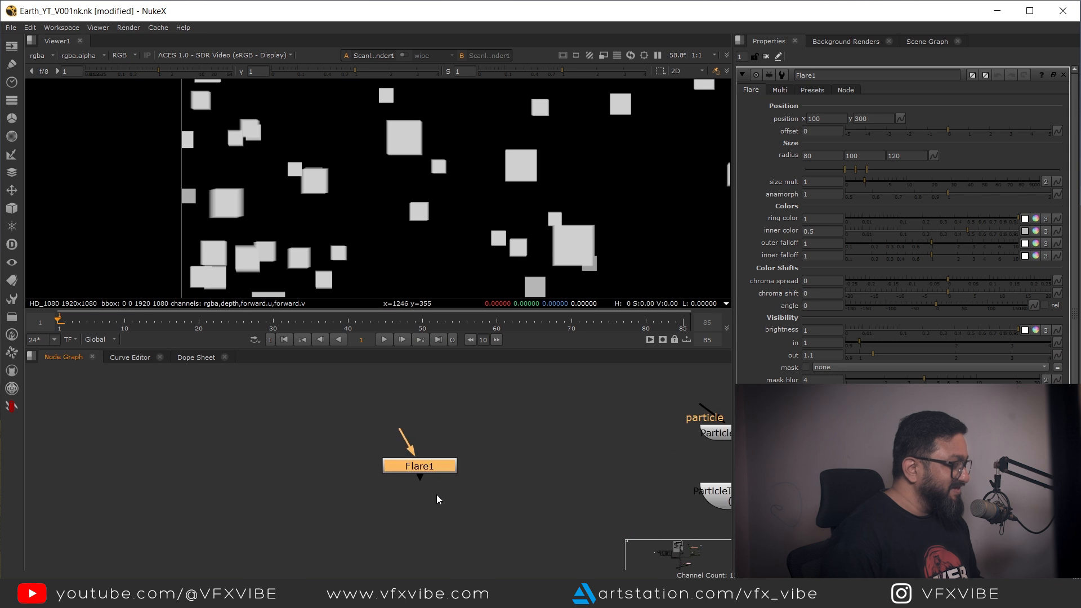
pyautogui.press('1')
pyautogui.press('f')
pyautogui.scroll(-4, 399, 427)
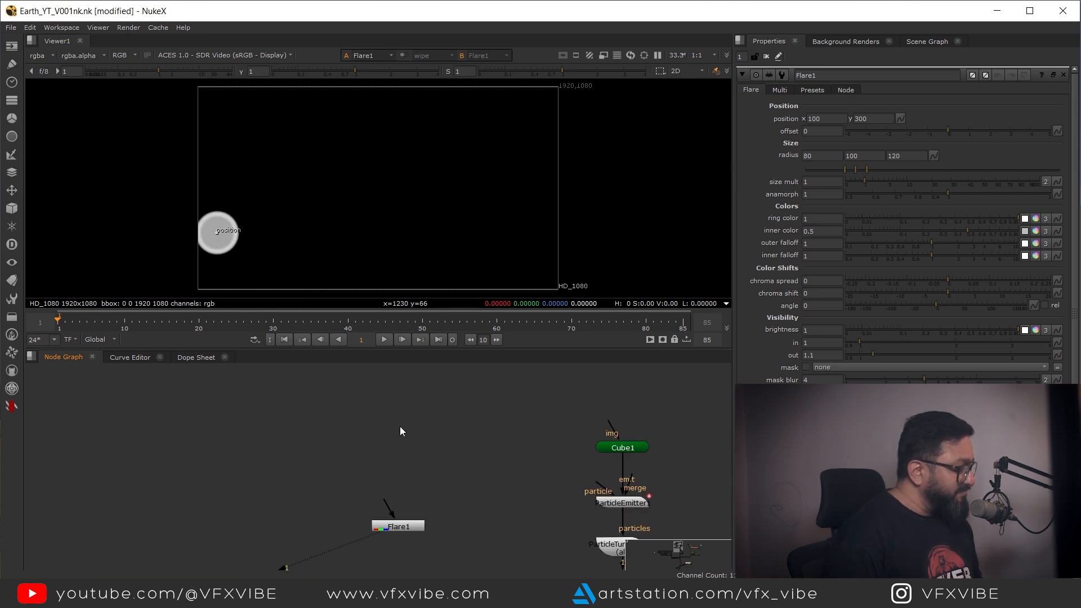
# Step: Add a Reformat node above the Flare node
pyautogui.press('Tab')
pyautogui.write('ref')
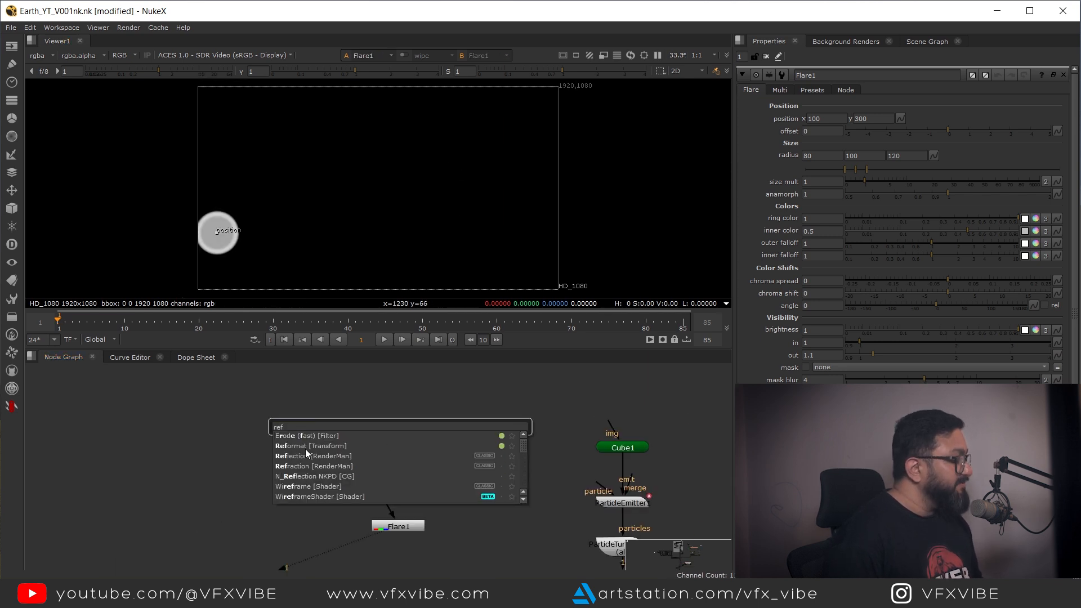
pyautogui.click(305, 446)
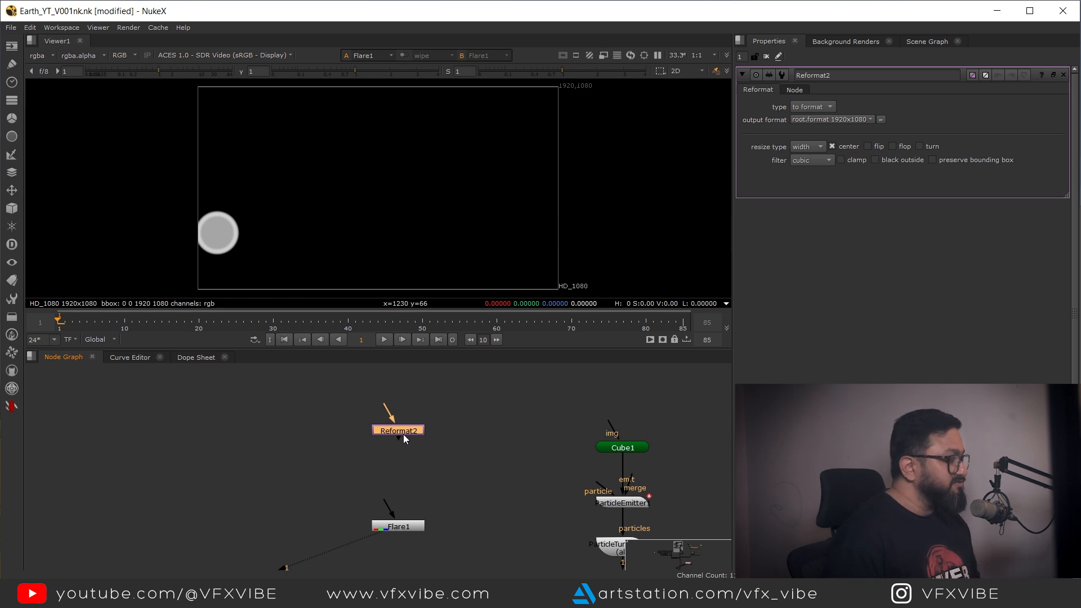
pyautogui.click(829, 106)
pyautogui.click(756, 125)
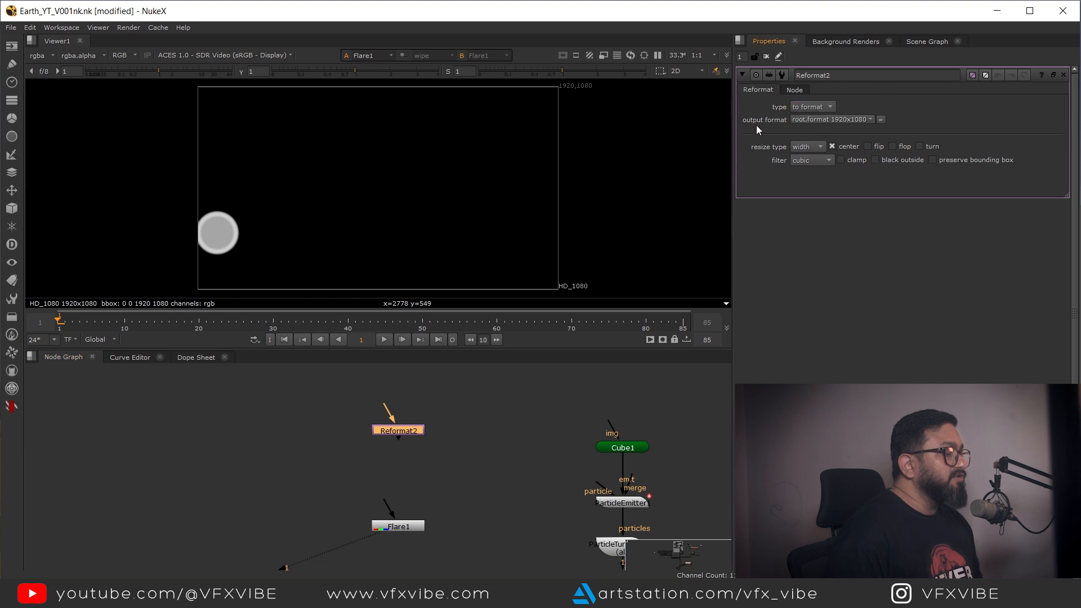
# Step: Create a new Reformat output format named MyFlare at 256 x 256
pyautogui.click(861, 120)
pyautogui.click(811, 391)
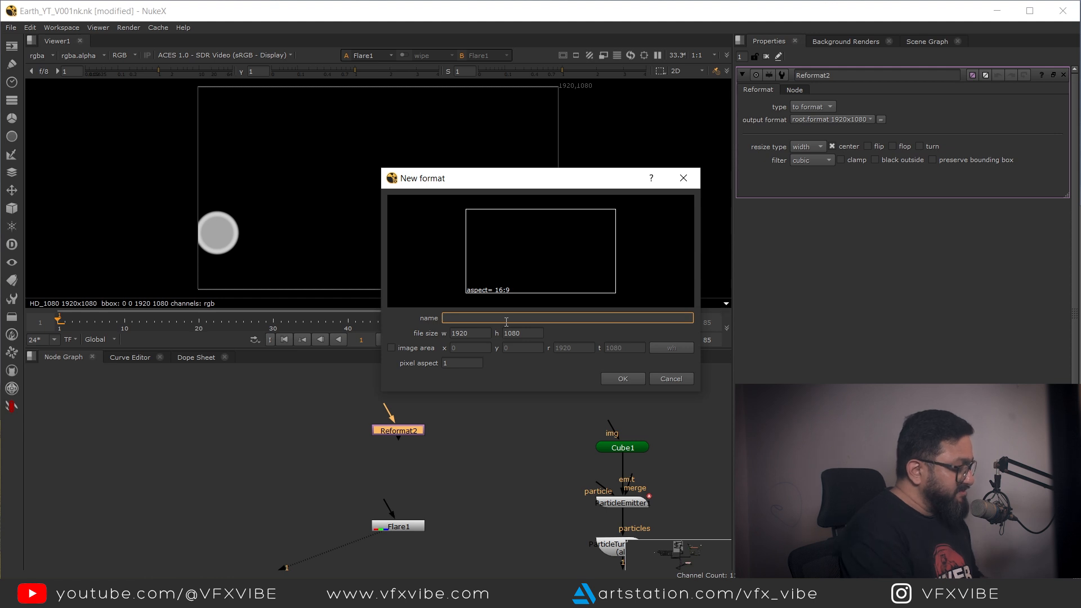
pyautogui.write('MyFlare')
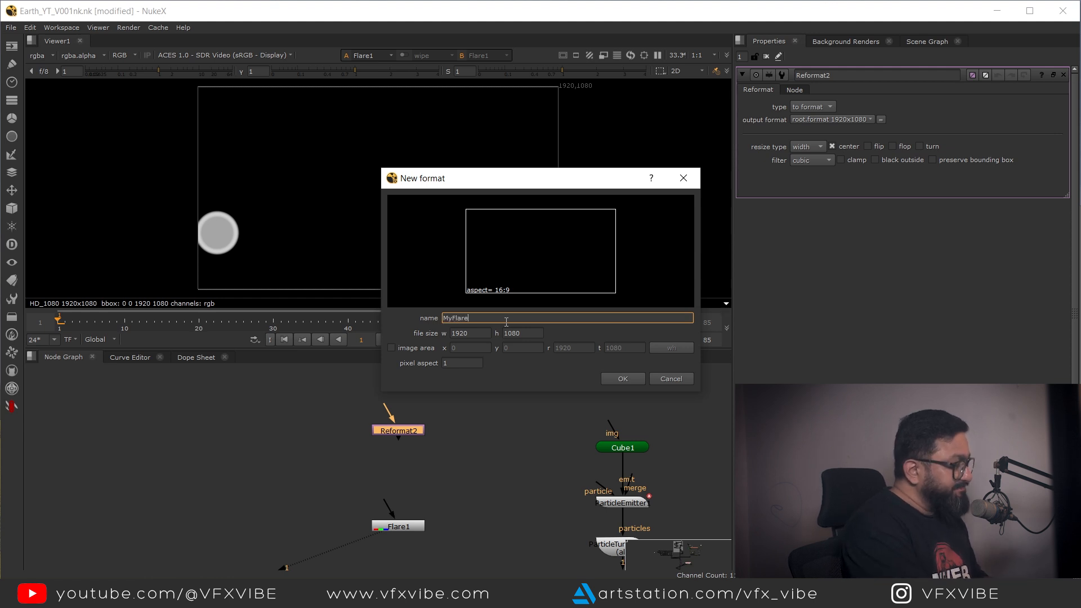
pyautogui.press('Tab')
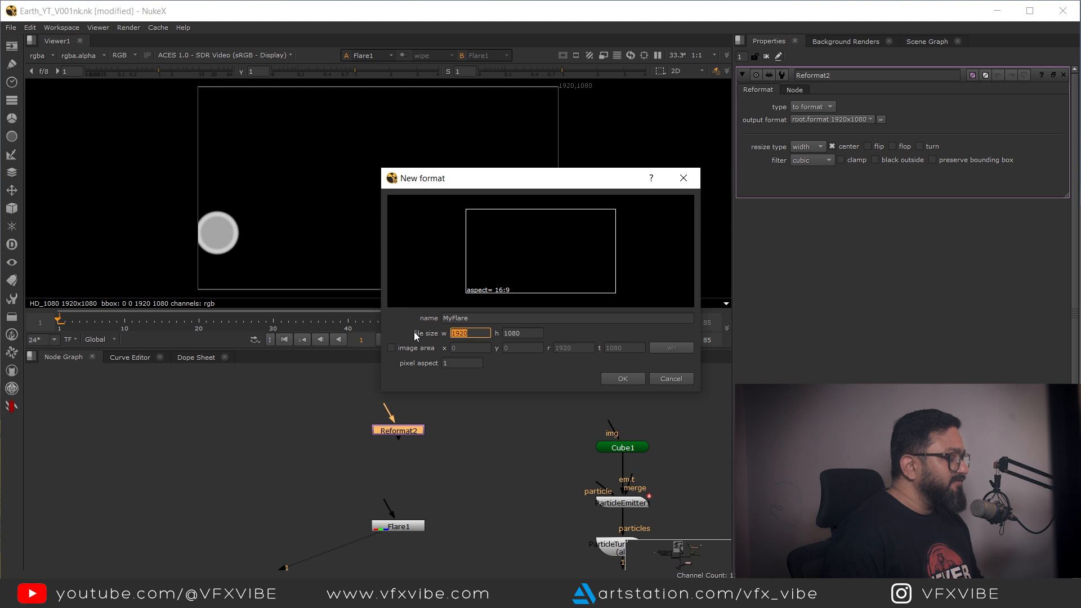
pyautogui.write('256')
pyautogui.doubleClick(517, 333)
pyautogui.write('256')
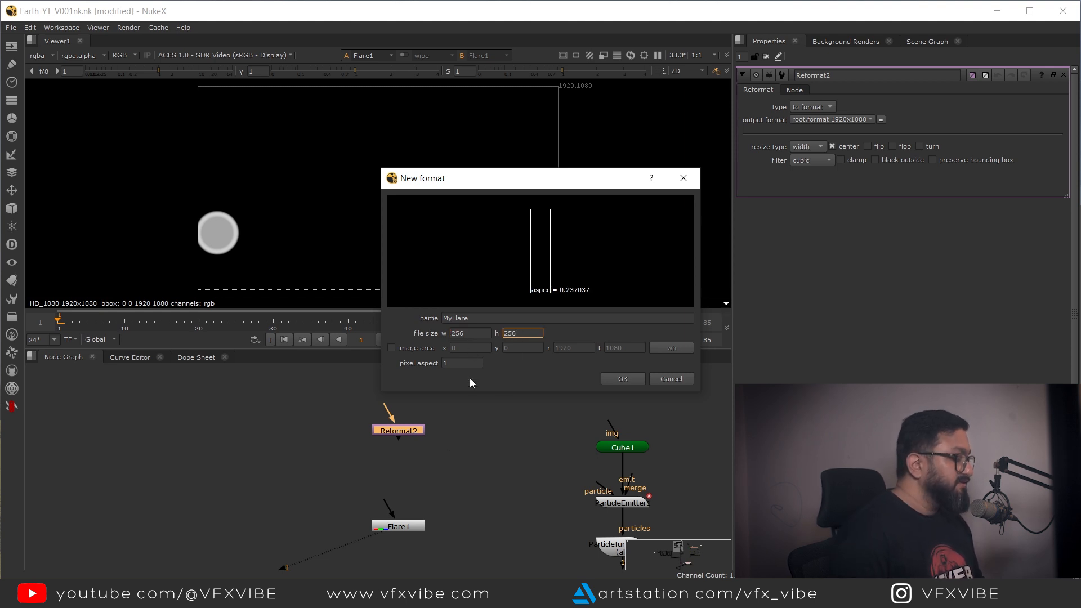
pyautogui.click(625, 379)
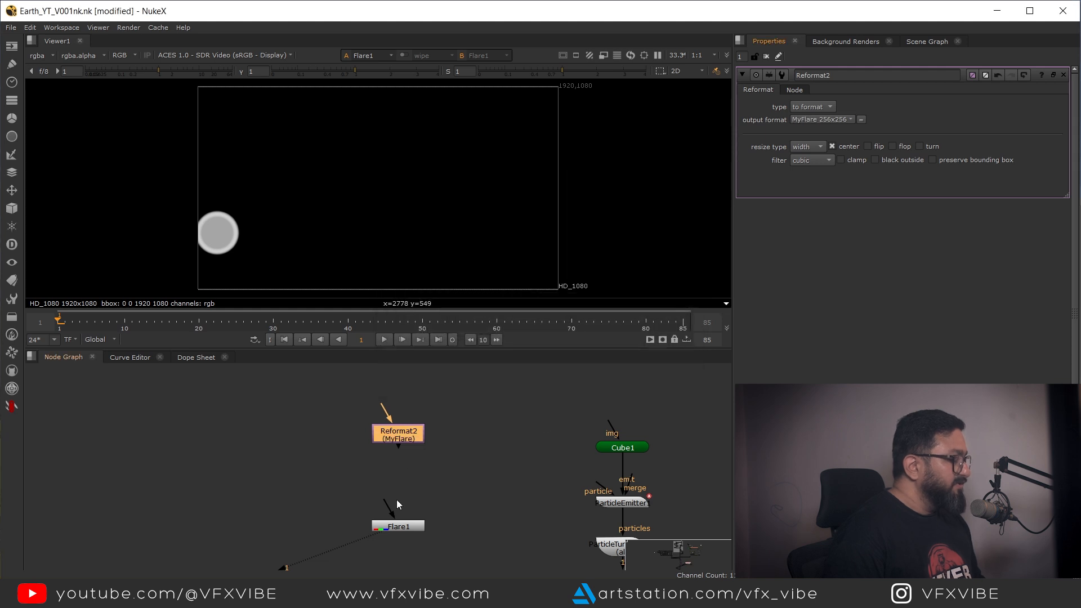
# Step: Connect the Reformat into the Flare and move the flare's position to the centre of the frame
pyautogui.moveTo(385, 498); pyautogui.dragTo(399, 435)
pyautogui.click(400, 527)
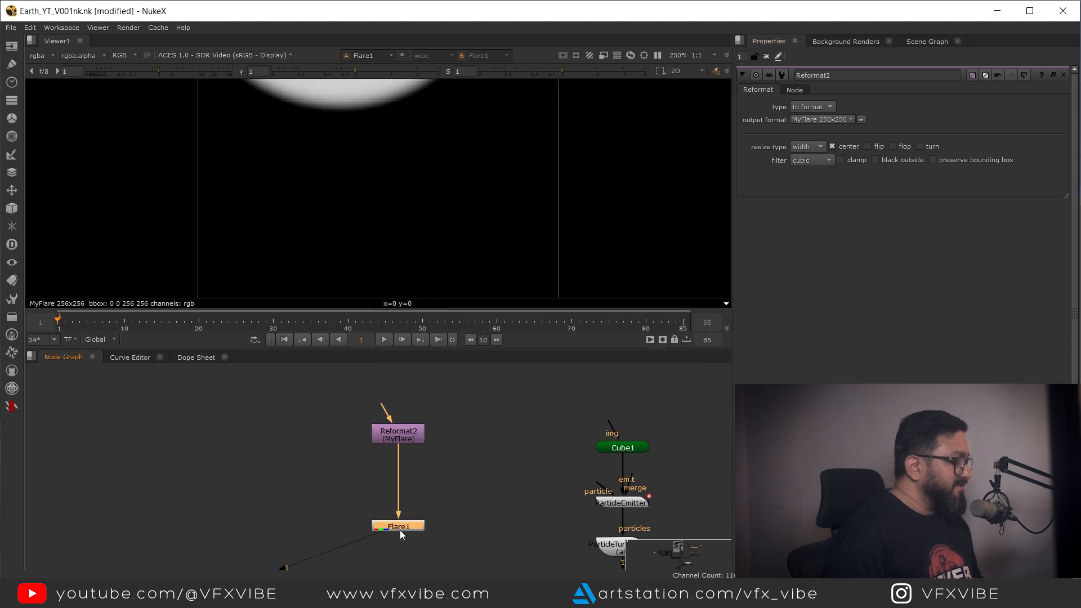
pyautogui.press('f')
pyautogui.moveTo(383, 161); pyautogui.dragTo(393, 234)
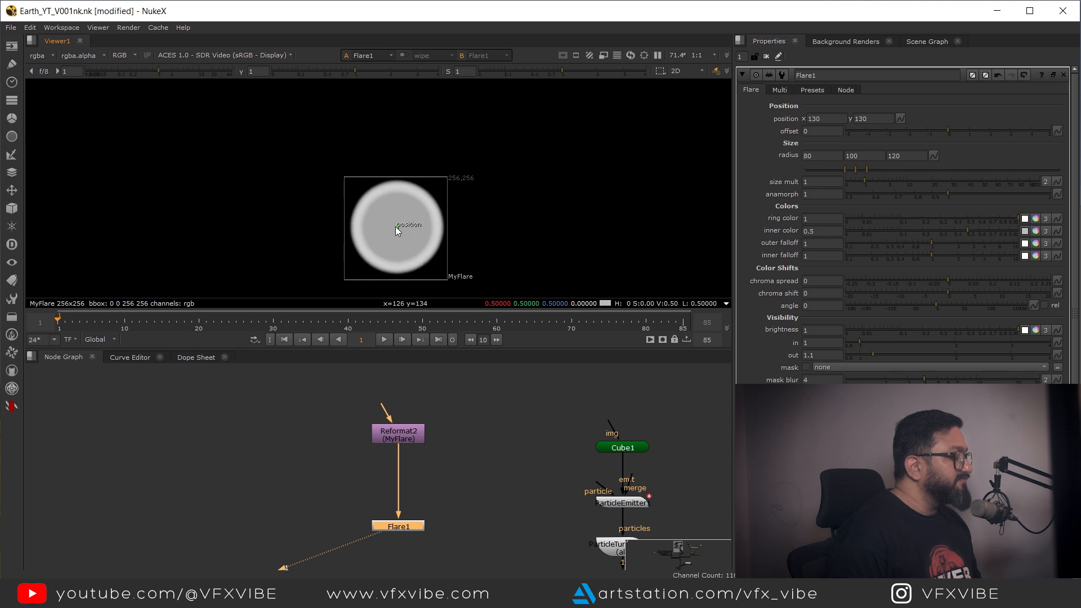
pyautogui.press('f')
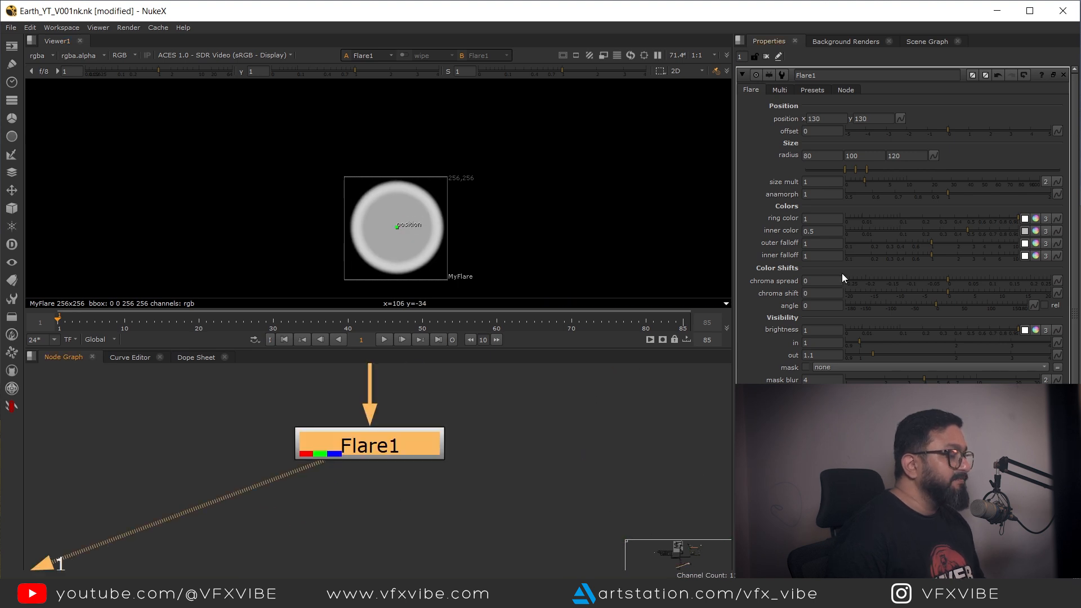
# Step: Raise the flare's inner color to 1 and set edge flattening to 1
pyautogui.moveTo(975, 228); pyautogui.dragTo(1017, 232)
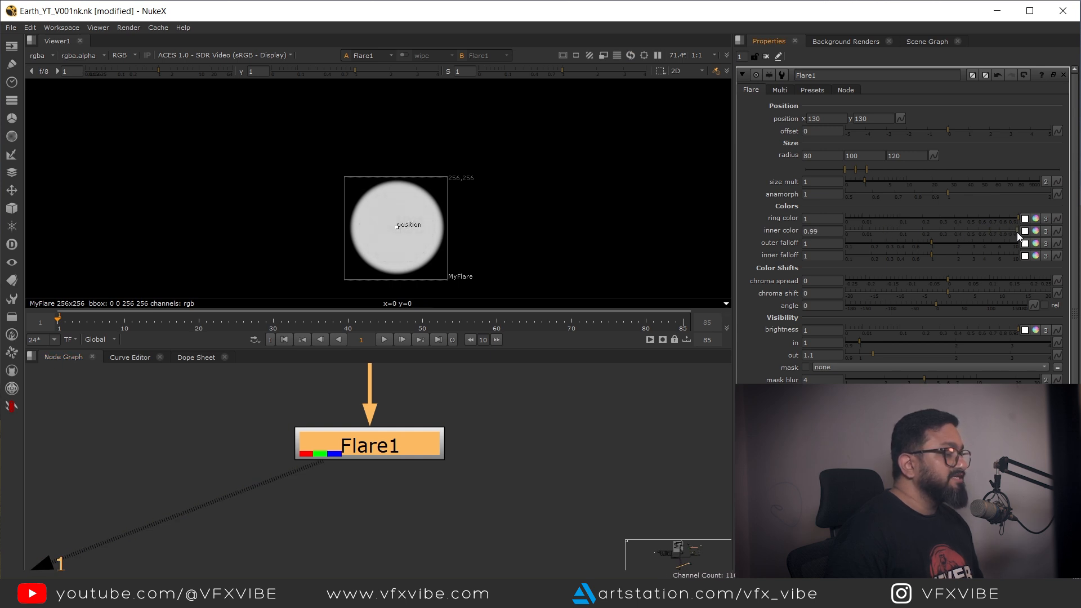
pyautogui.scroll(4, 373, 222)
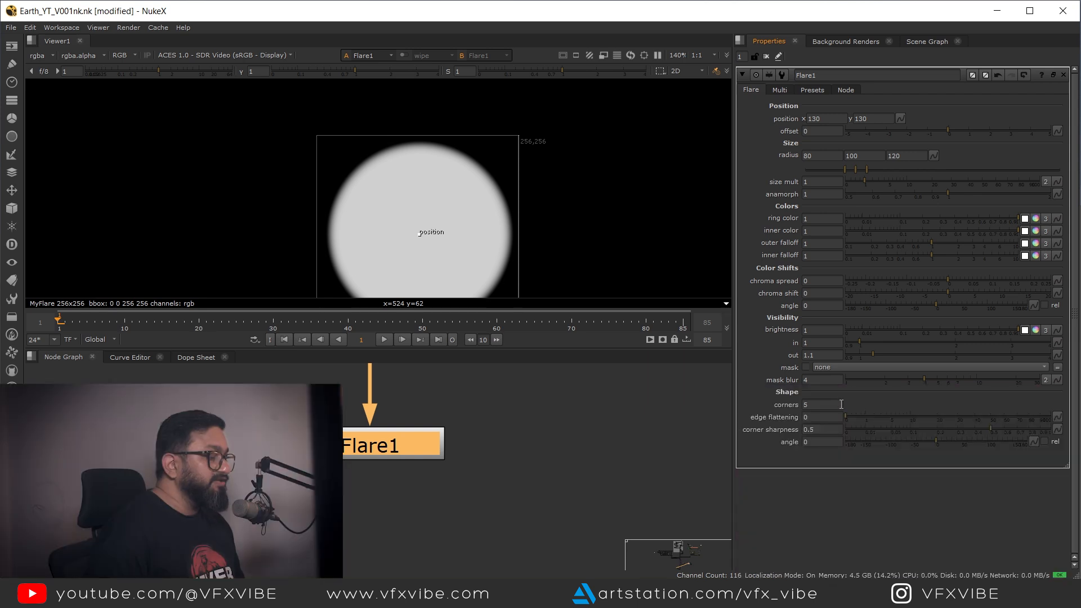
pyautogui.moveTo(845, 417)
pyautogui.mouseDown()
pyautogui.moveTo(881, 416)
pyautogui.moveTo(866, 411)
pyautogui.mouseUp()
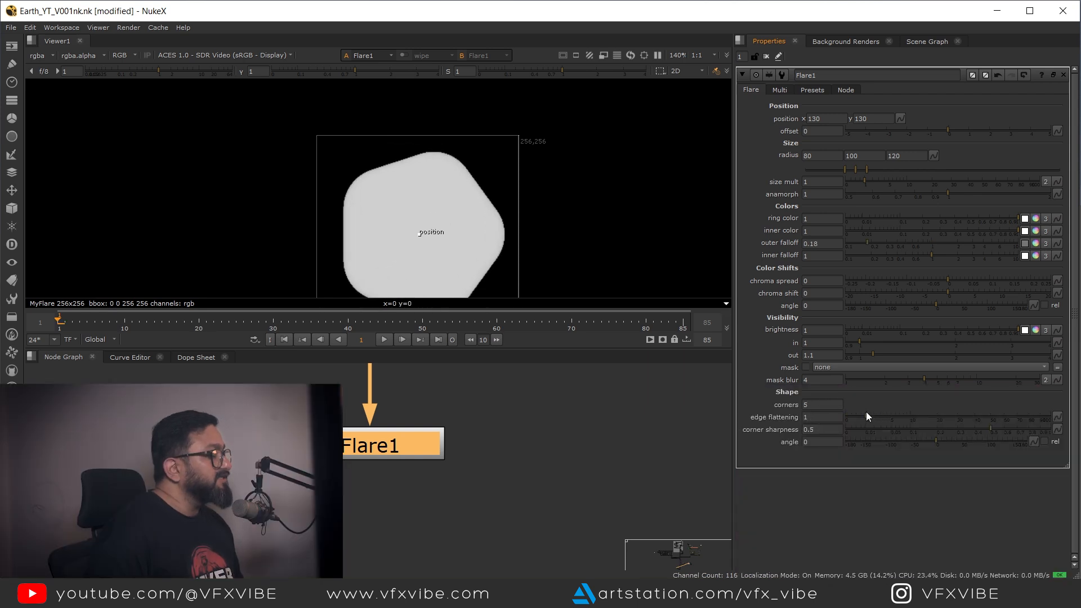
# Step: Set the flare's corners to 6
pyautogui.scroll(-3, 483, 208)
pyautogui.moveTo(457, 200); pyautogui.dragTo(352, 156)
pyautogui.scroll(3, 328, 138)
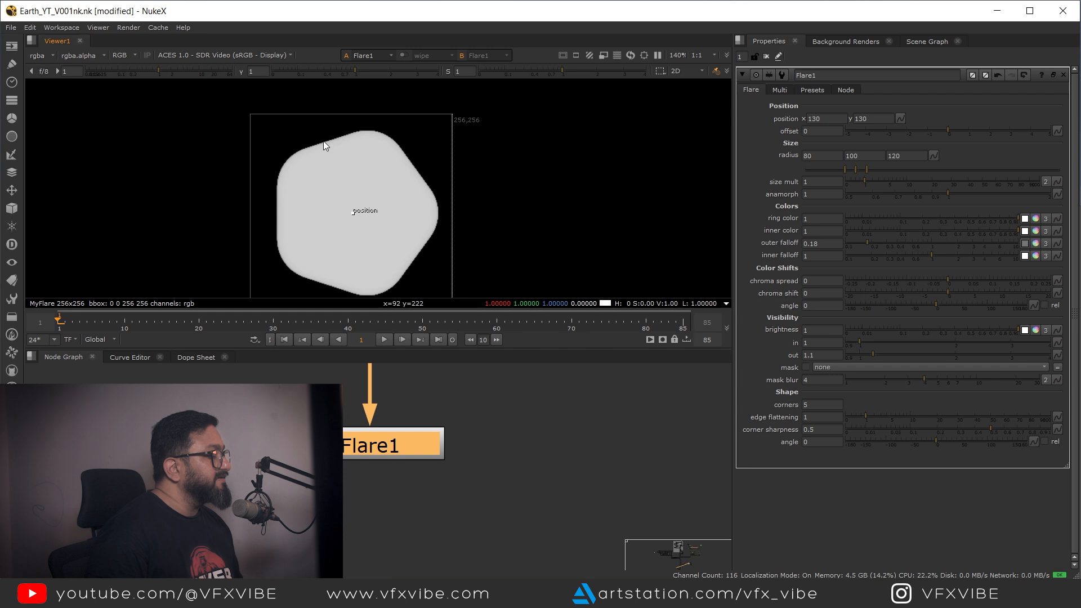
pyautogui.doubleClick(805, 406)
pyautogui.press('Up')
pyautogui.press('Down')
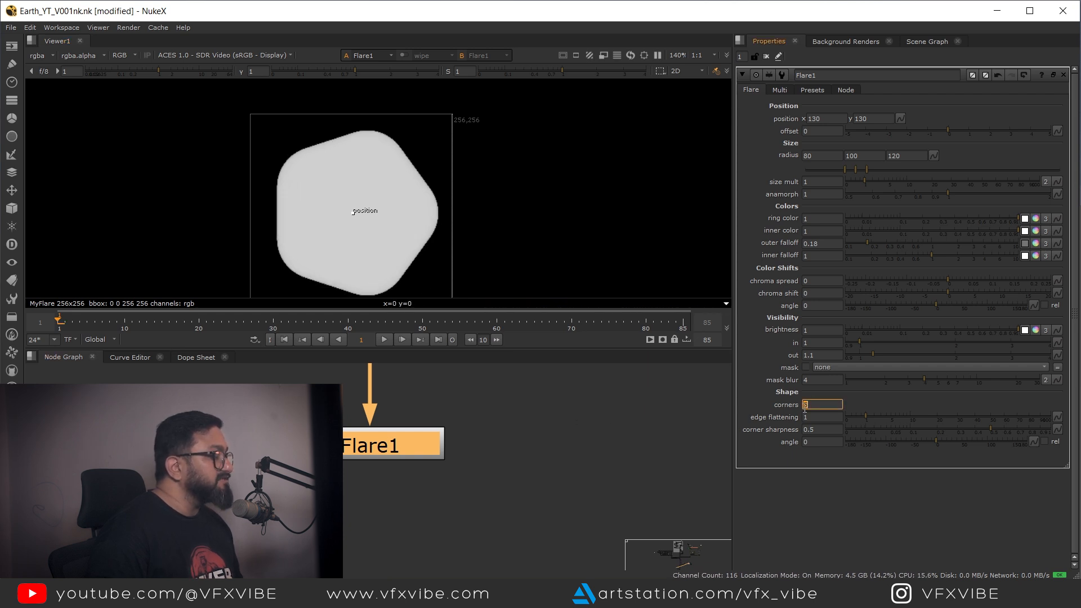
pyautogui.press('Up')
# Step: Add a Convolve node and connect the Flare to its filter input
pyautogui.scroll(-10, 478, 419)
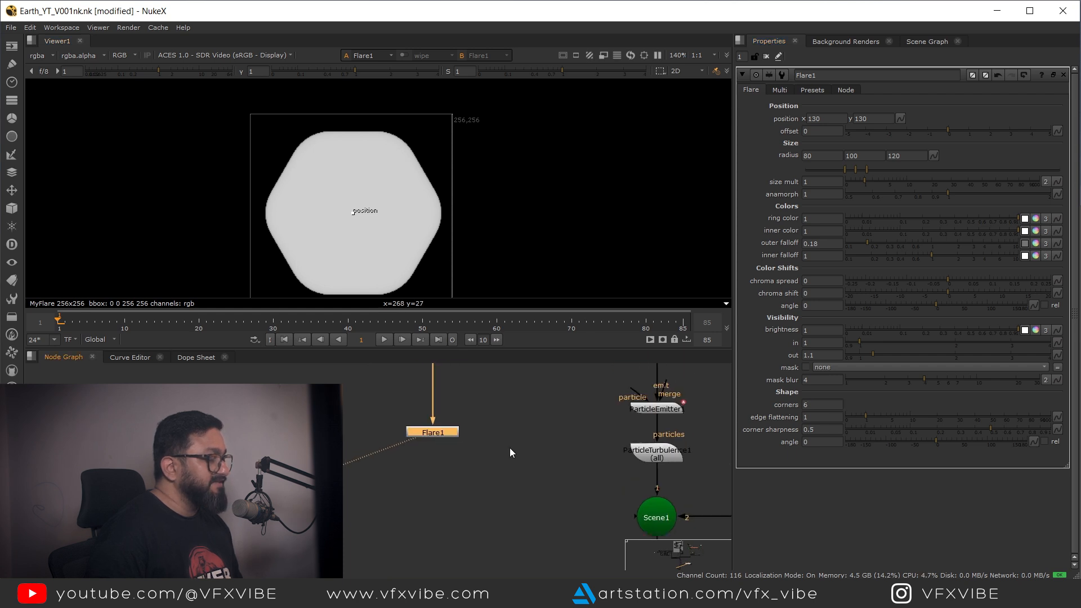
pyautogui.scroll(5, 424, 491)
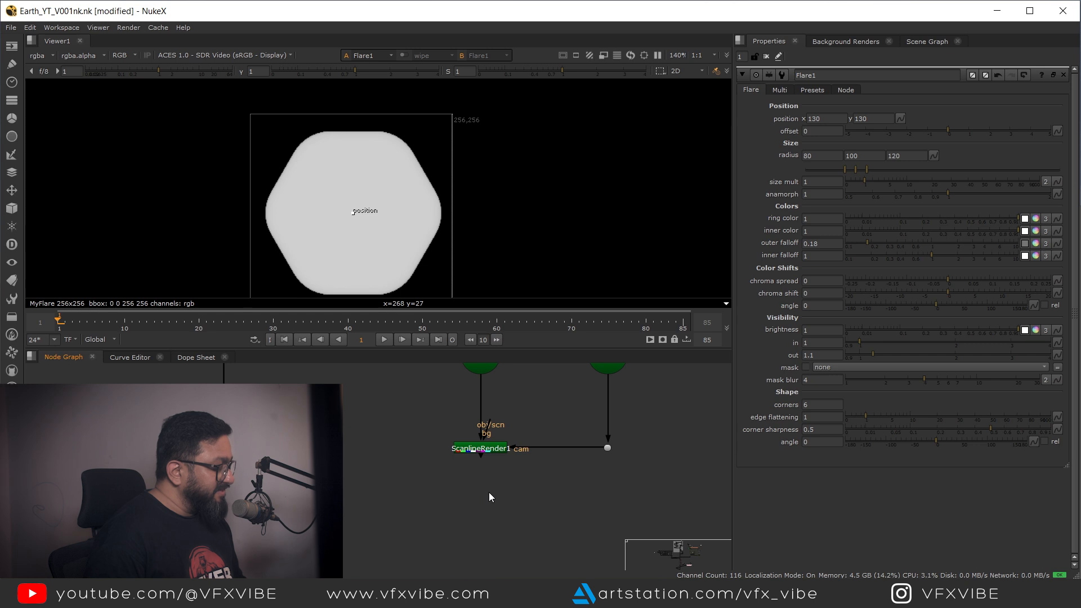
pyautogui.press('Tab')
pyautogui.write('co')
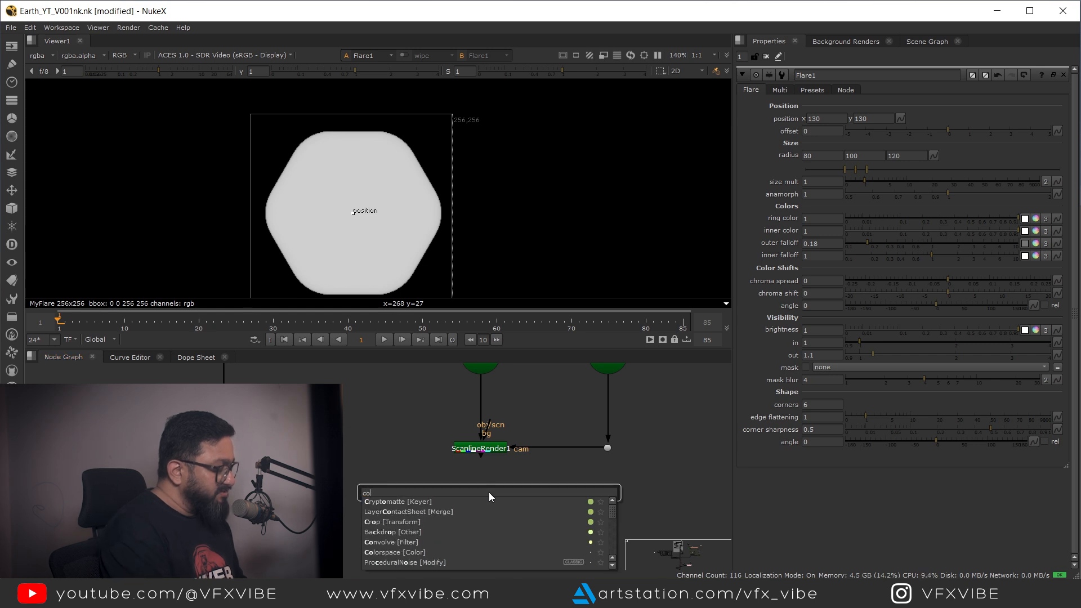
pyautogui.write('nv')
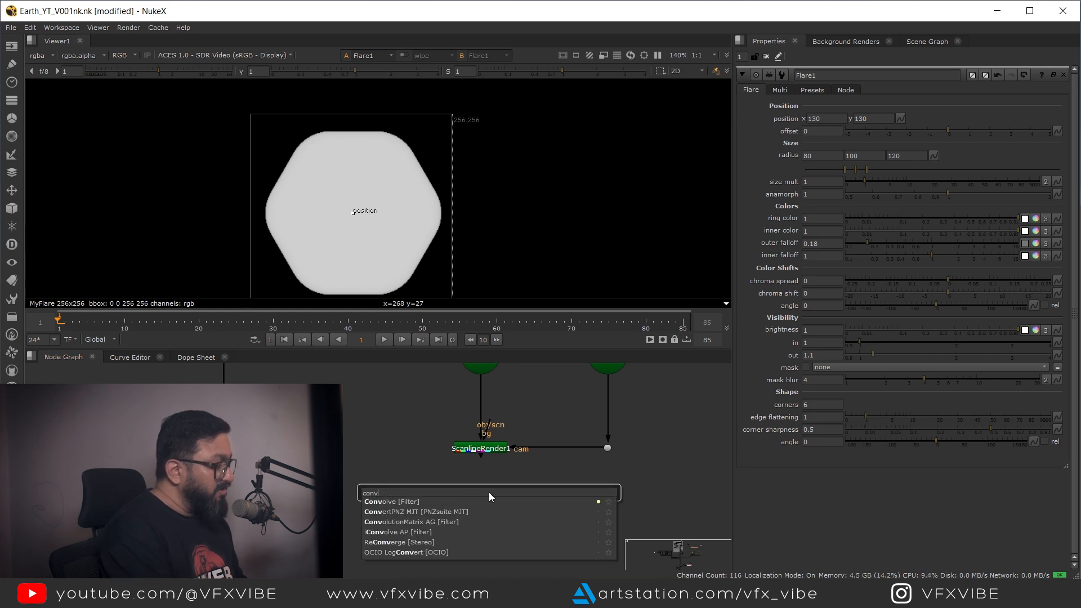
pyautogui.press('Return')
pyautogui.moveTo(475, 490); pyautogui.dragTo(223, 438)
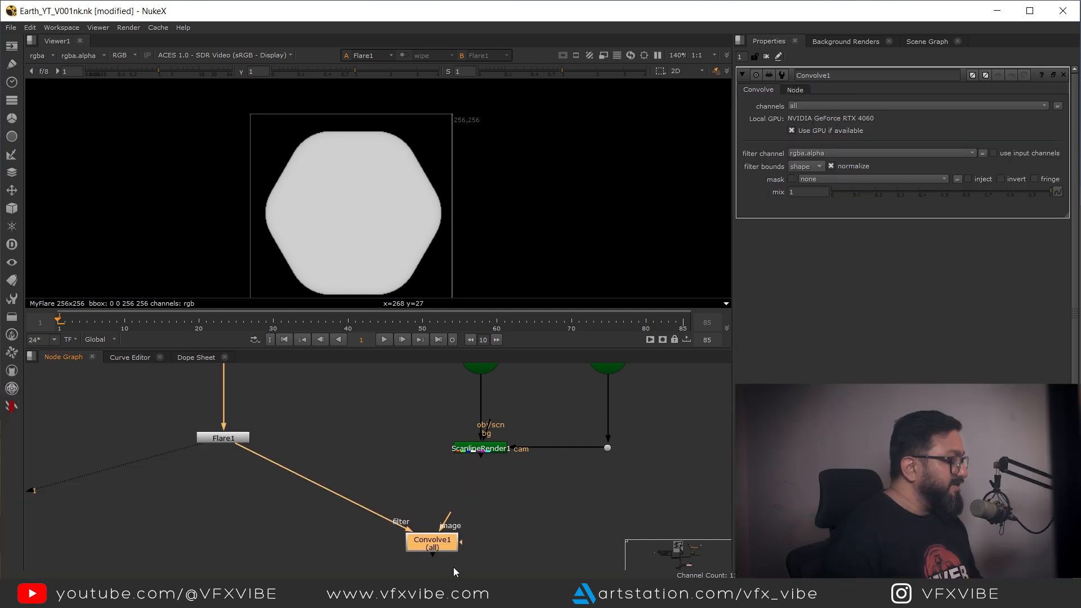
# Step: Add a FrameHold node below ScanlineRender1
pyautogui.moveTo(432, 543); pyautogui.dragTo(396, 558)
pyautogui.click(477, 448)
pyautogui.press('1')
pyautogui.moveTo(501, 475); pyautogui.dragTo(460, 431)
pyautogui.click(465, 459)
pyautogui.press('Tab')
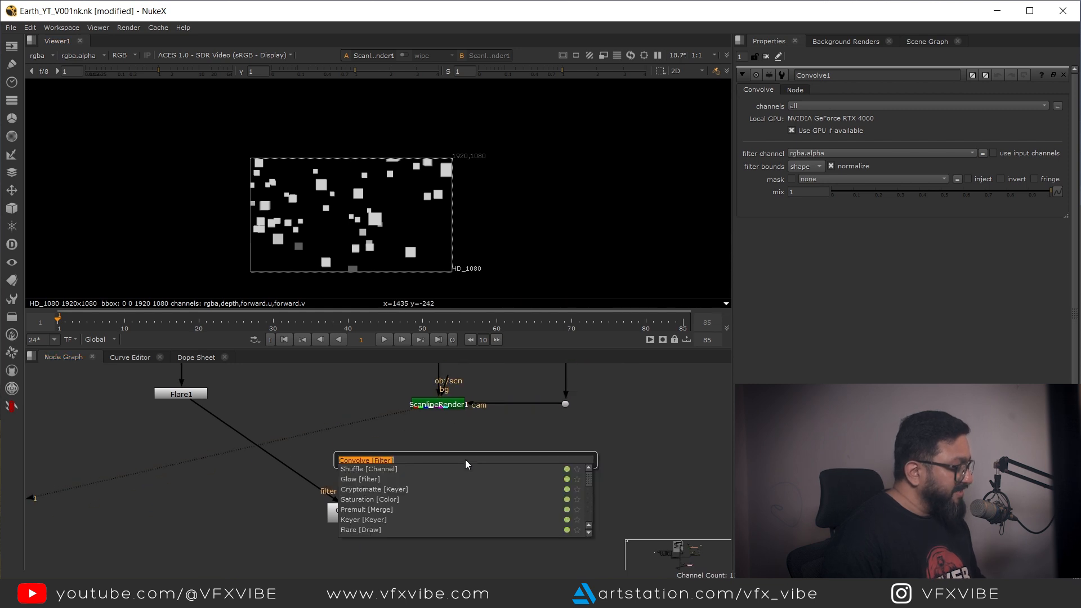
pyautogui.write('fr')
pyautogui.press('Down')
pyautogui.press('Down')
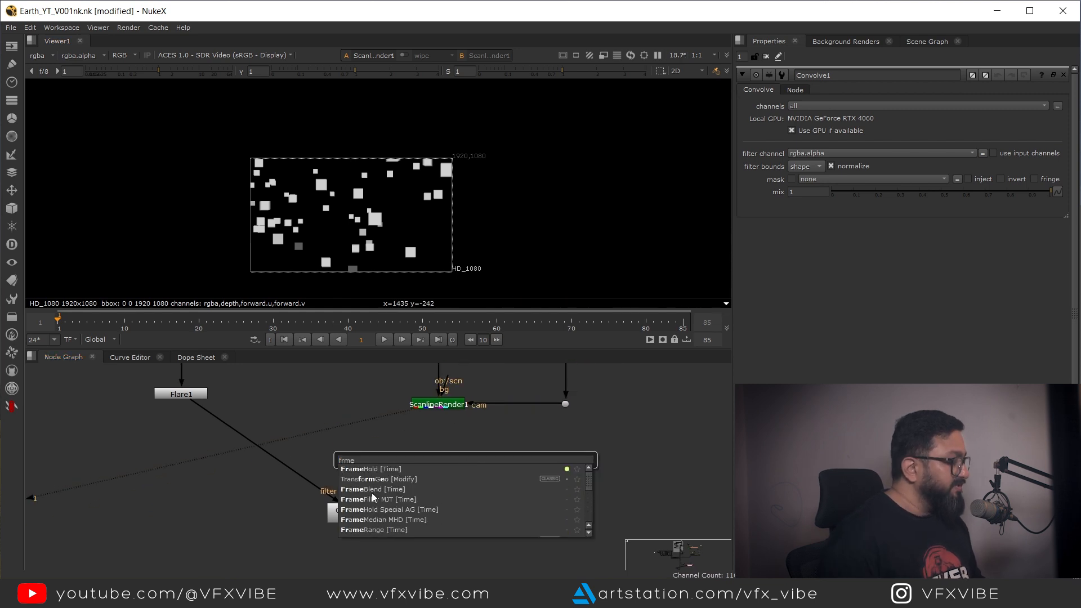
pyautogui.press('Return')
# Step: Connect ScanlineRender1 into the FrameHold and view the FrameHold output
pyautogui.scroll(2, 446, 464)
pyautogui.moveTo(448, 467); pyautogui.dragTo(434, 494)
pyautogui.moveTo(438, 445); pyautogui.dragTo(432, 381)
pyautogui.moveTo(459, 486); pyautogui.dragTo(438, 489)
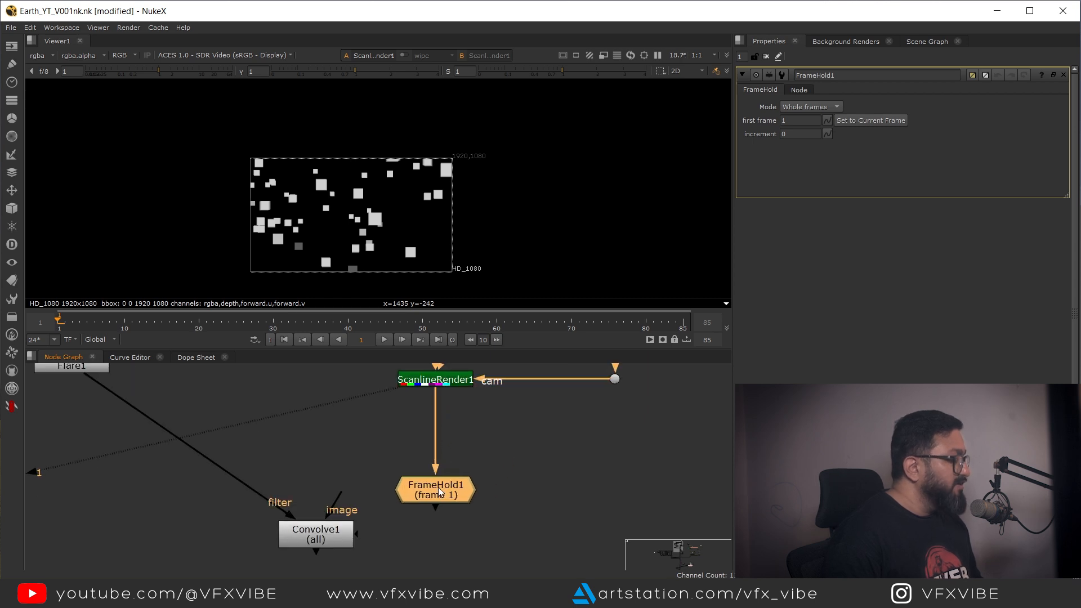
pyautogui.press('1')
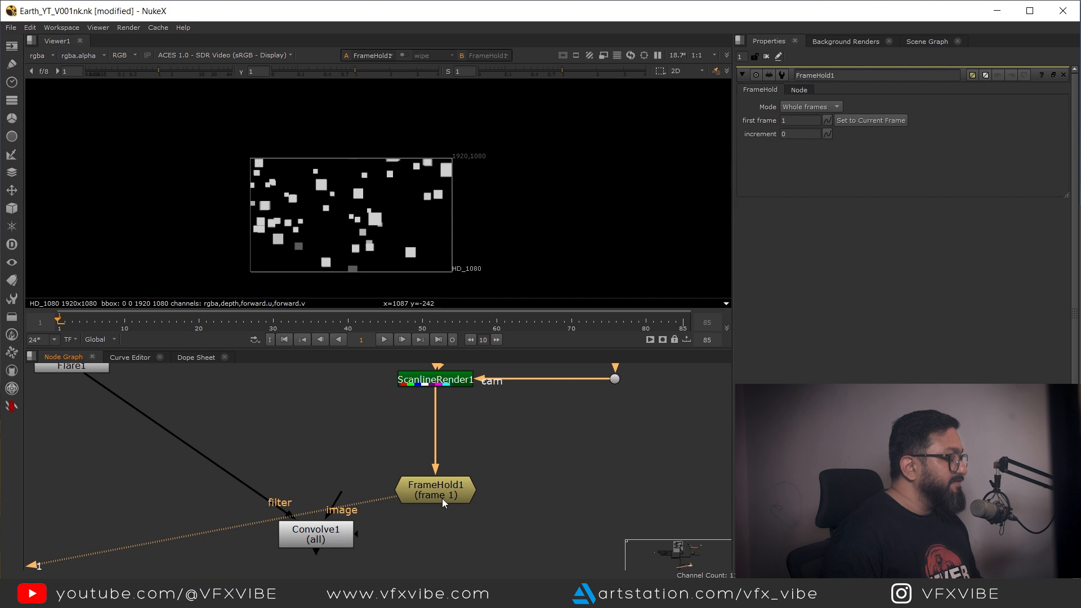
pyautogui.click(784, 121)
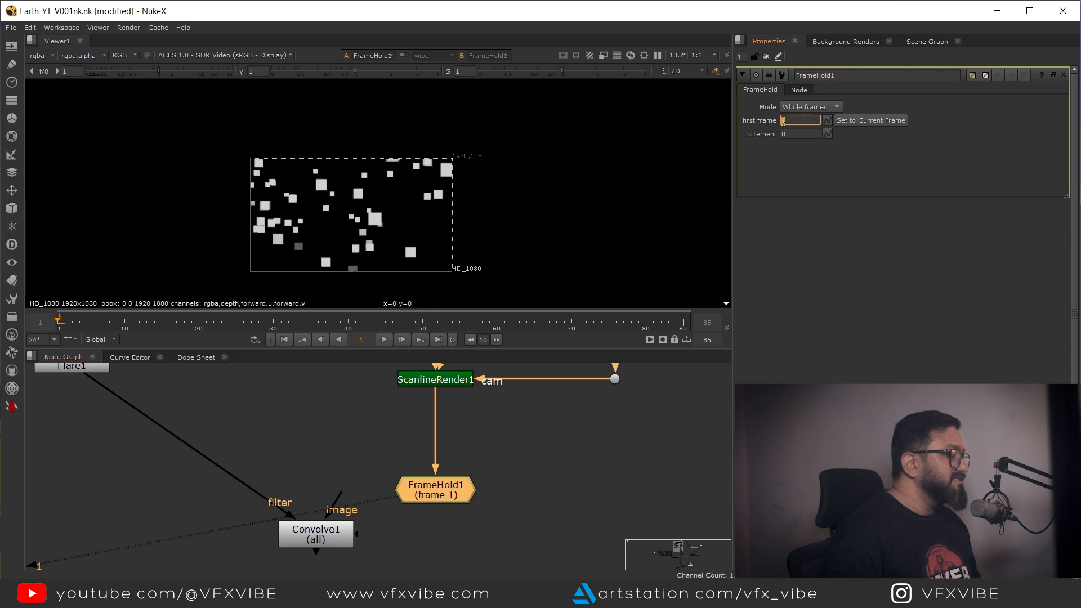
# Step: Connect the FrameHold to the Convolve's image input and view the Convolve output
pyautogui.moveTo(531, 522); pyautogui.dragTo(544, 458)
pyautogui.moveTo(321, 467); pyautogui.dragTo(437, 570)
pyautogui.scroll(-8, 338, 507)
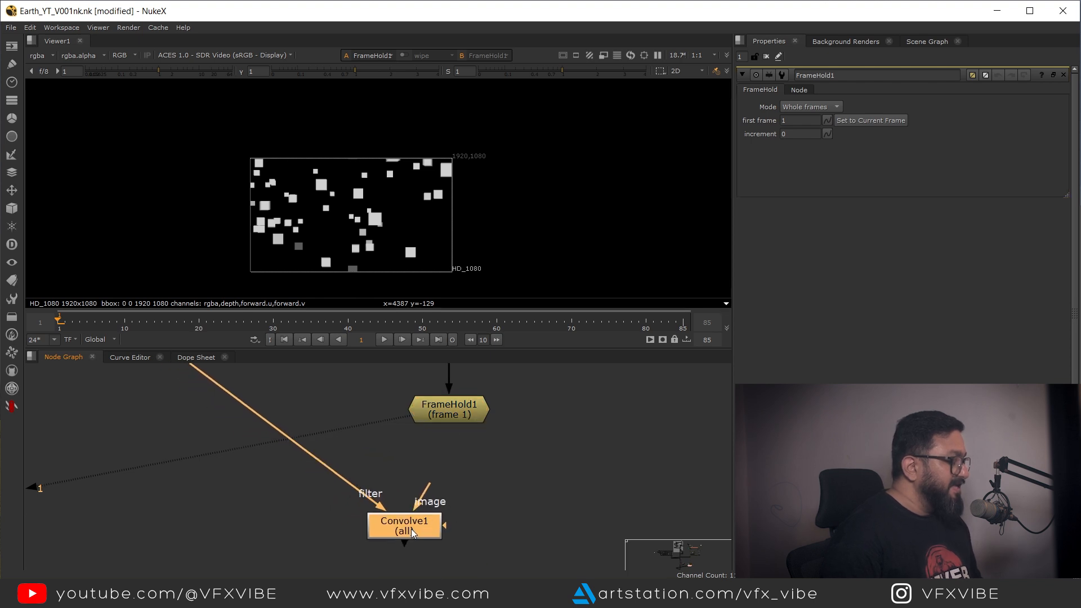
pyautogui.scroll(4, 358, 511)
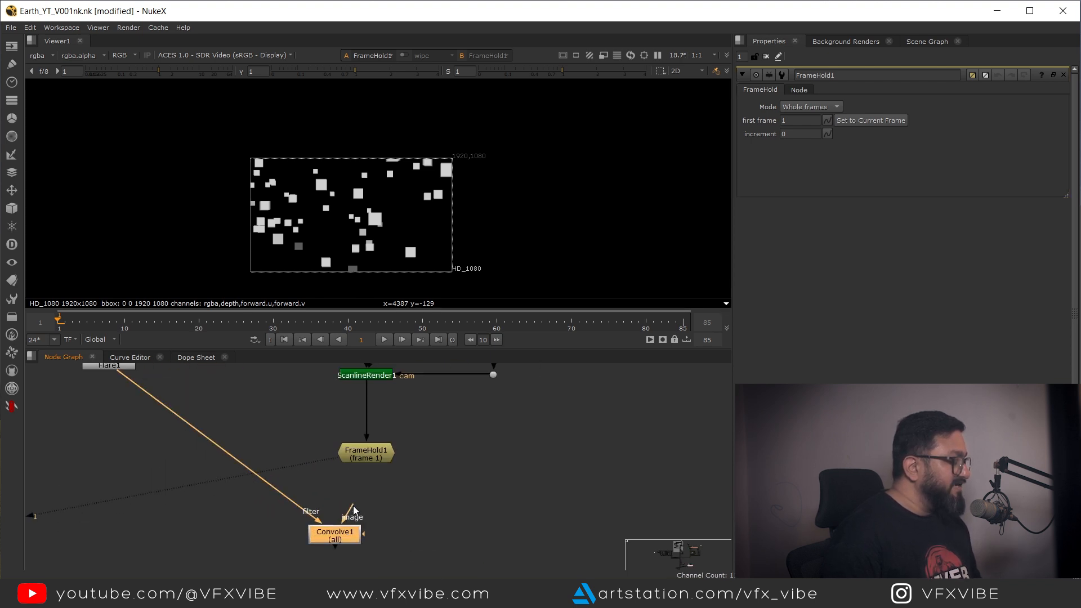
pyautogui.moveTo(344, 534); pyautogui.dragTo(372, 535)
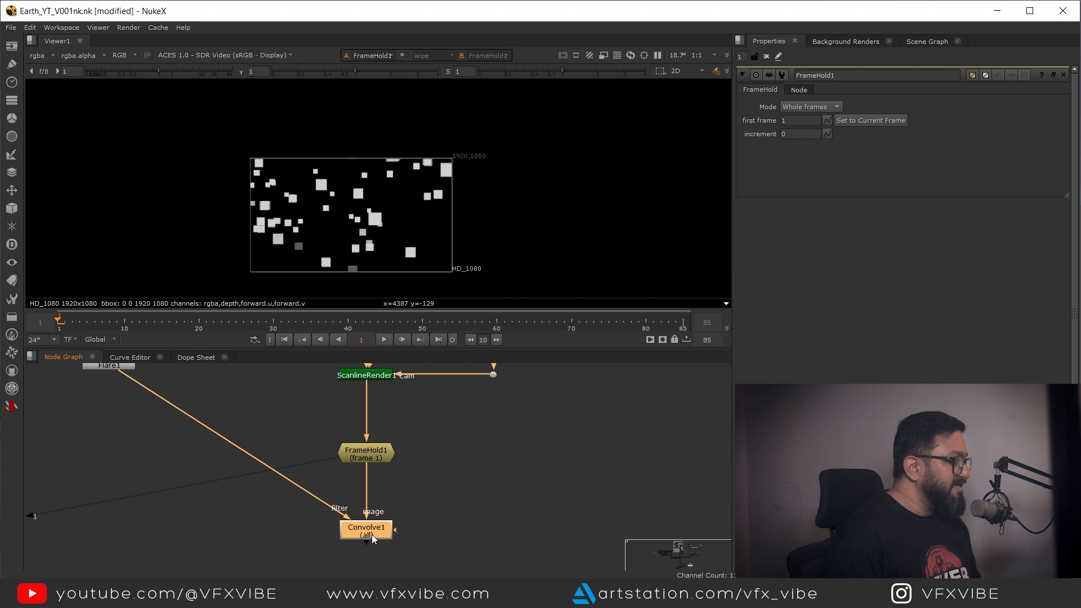
pyautogui.press('1')
pyautogui.scroll(2, 374, 222)
pyautogui.scroll(-5, 431, 489)
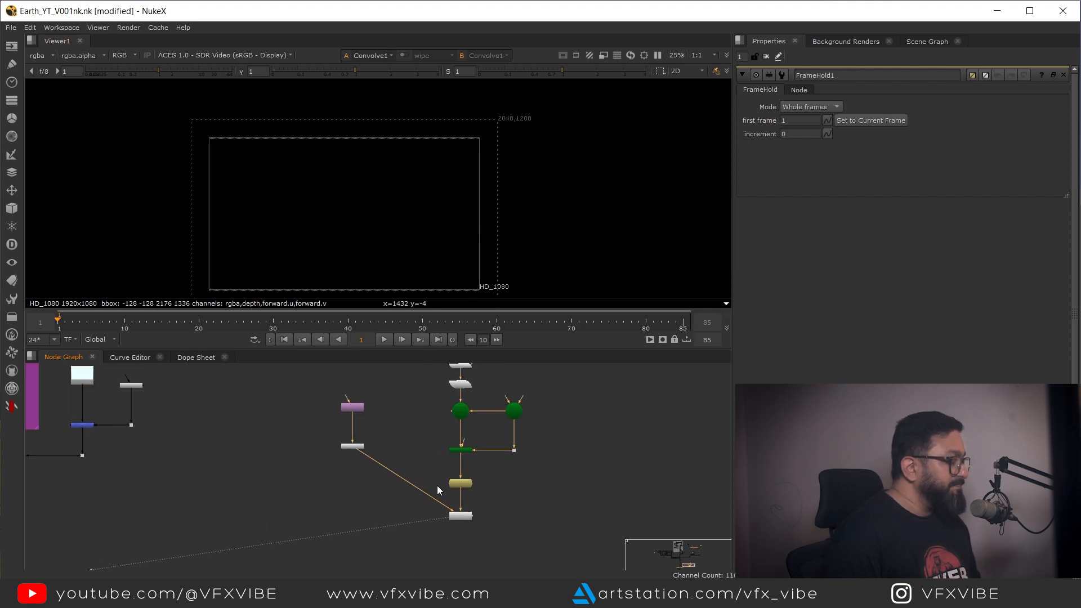
# Step: Set the Convolve's filter channel to rgba.red
pyautogui.scroll(4, 389, 471)
pyautogui.moveTo(554, 551); pyautogui.dragTo(489, 490)
pyautogui.doubleClick(469, 498)
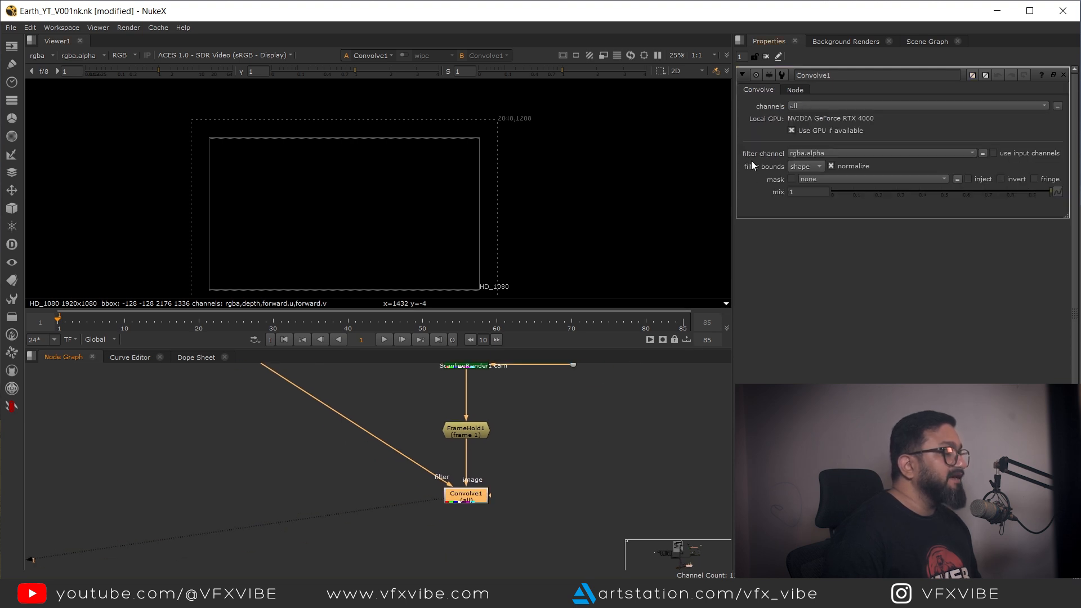
pyautogui.click(806, 154)
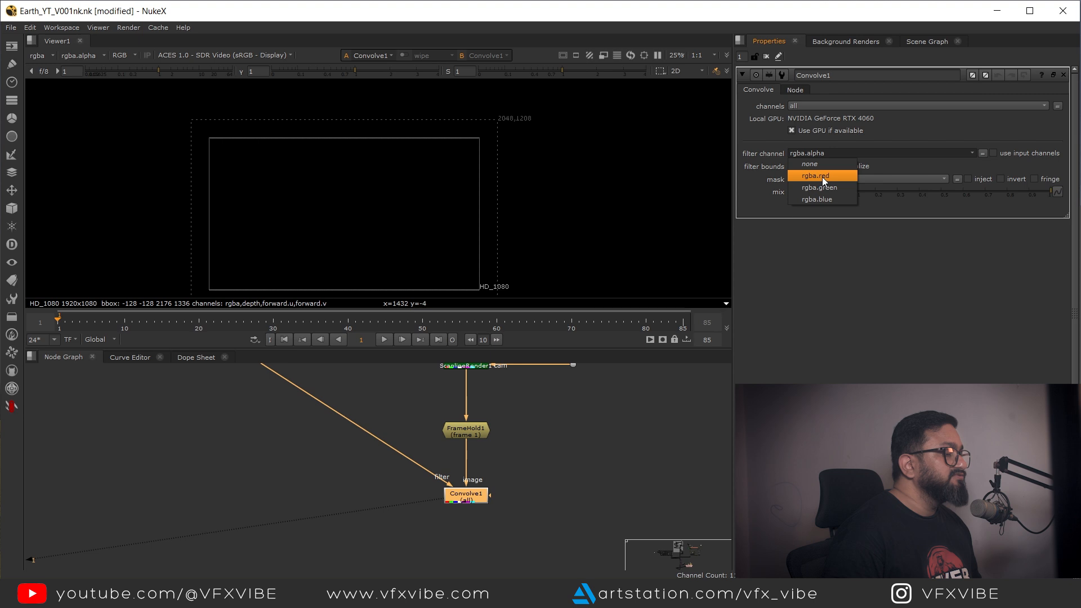
pyautogui.click(822, 177)
# Step: Open the Flare node and set its outer falloff to 0.275
pyautogui.scroll(4, 486, 271)
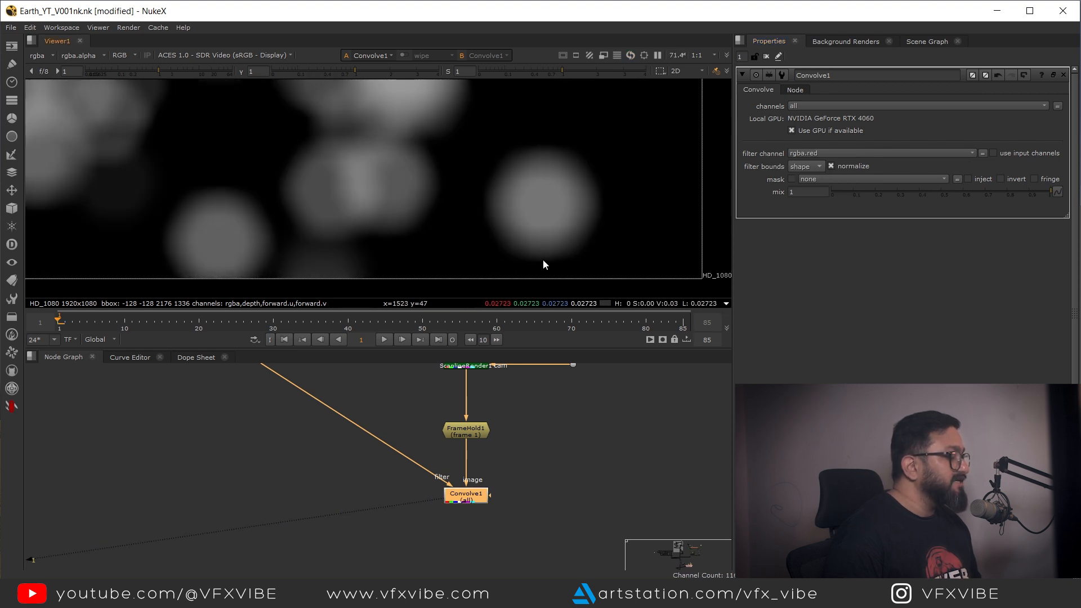
pyautogui.scroll(-4, 517, 214)
pyautogui.moveTo(369, 437); pyautogui.dragTo(419, 537)
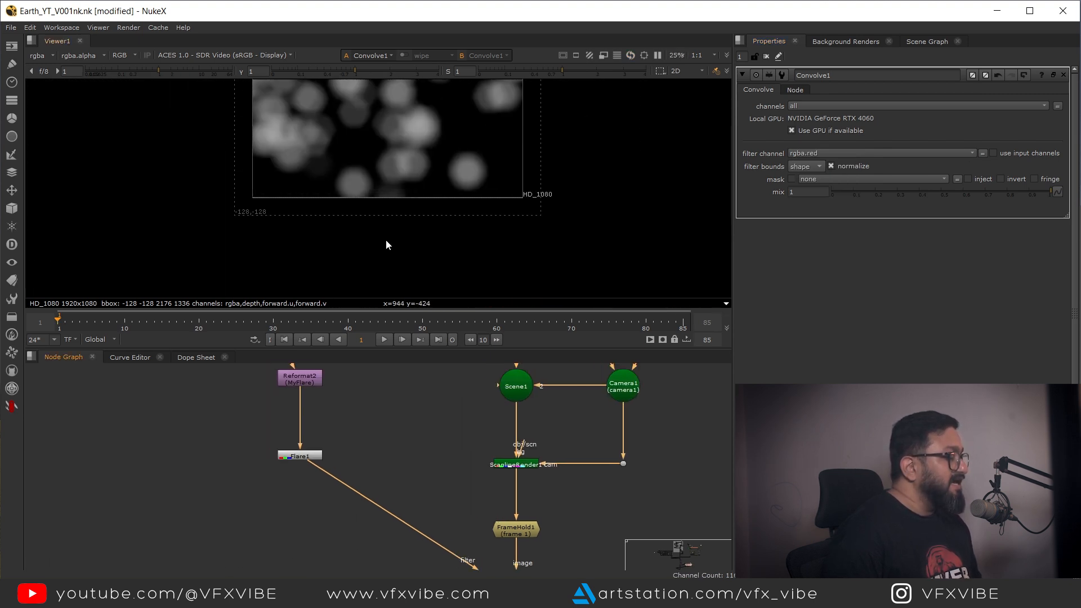
pyautogui.scroll(4, 419, 222)
pyautogui.moveTo(308, 432); pyautogui.dragTo(343, 461)
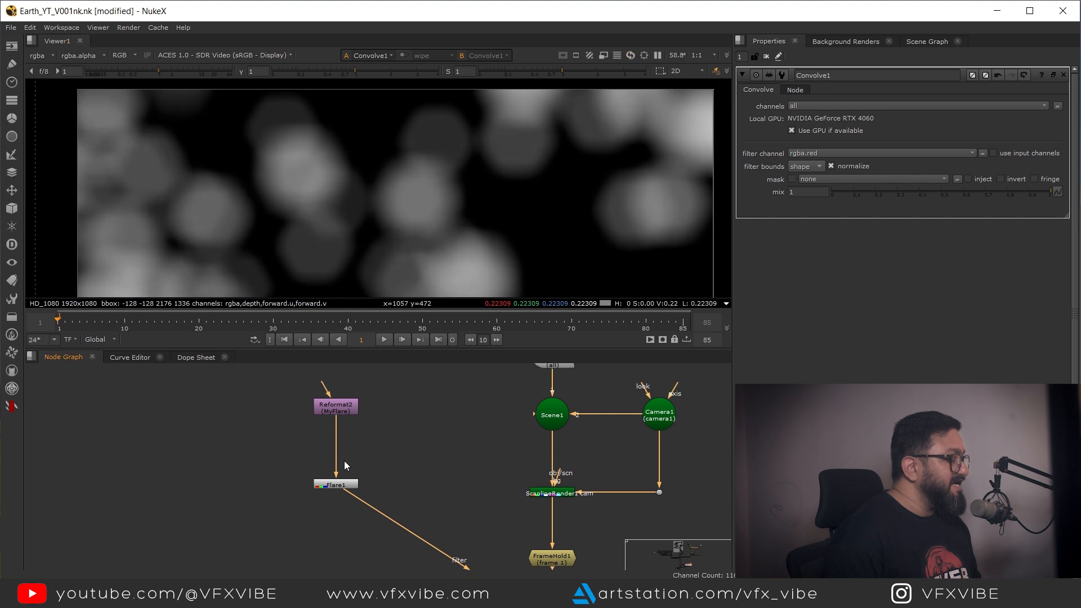
pyautogui.doubleClick(332, 487)
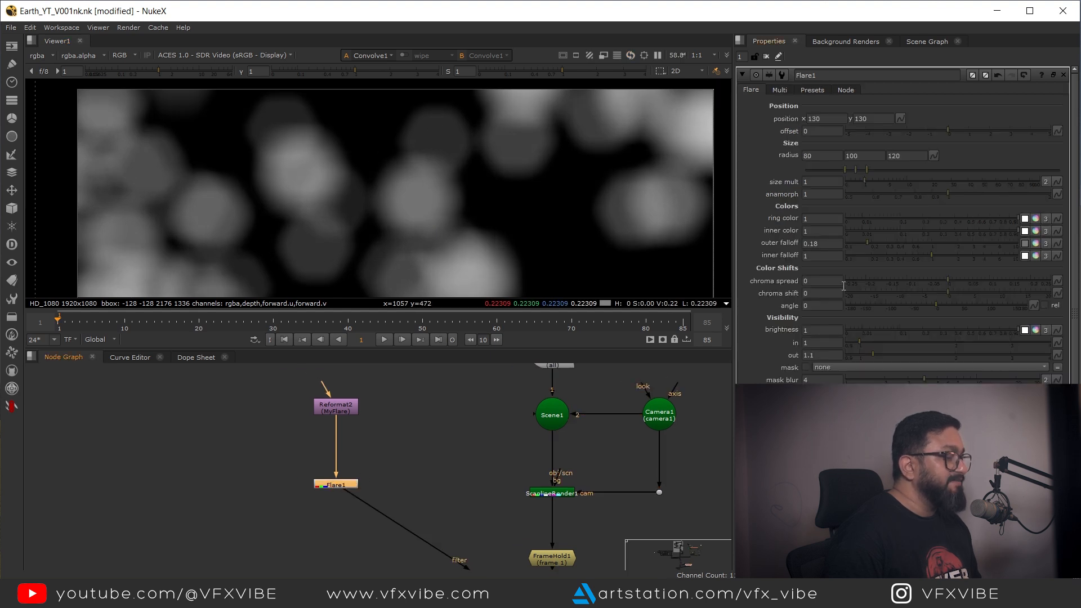
pyautogui.moveTo(867, 242)
pyautogui.mouseDown()
pyautogui.moveTo(945, 247)
pyautogui.moveTo(874, 247)
pyautogui.mouseUp()
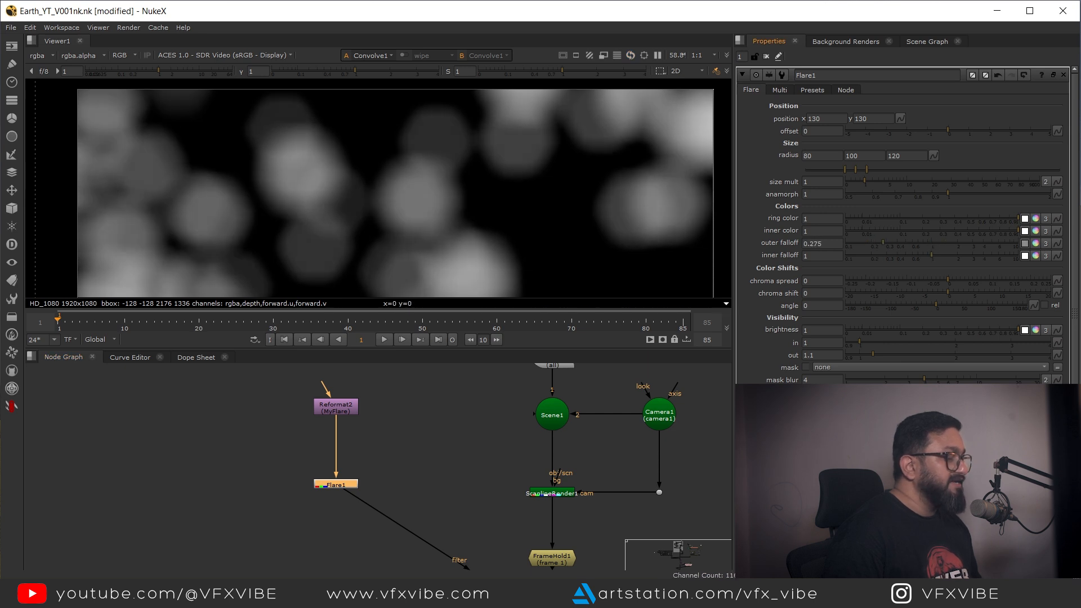
# Step: Inspect the convolved particle result in the viewer
pyautogui.moveTo(892, 417); pyautogui.dragTo(844, 417)
pyautogui.scroll(-4, 532, 217)
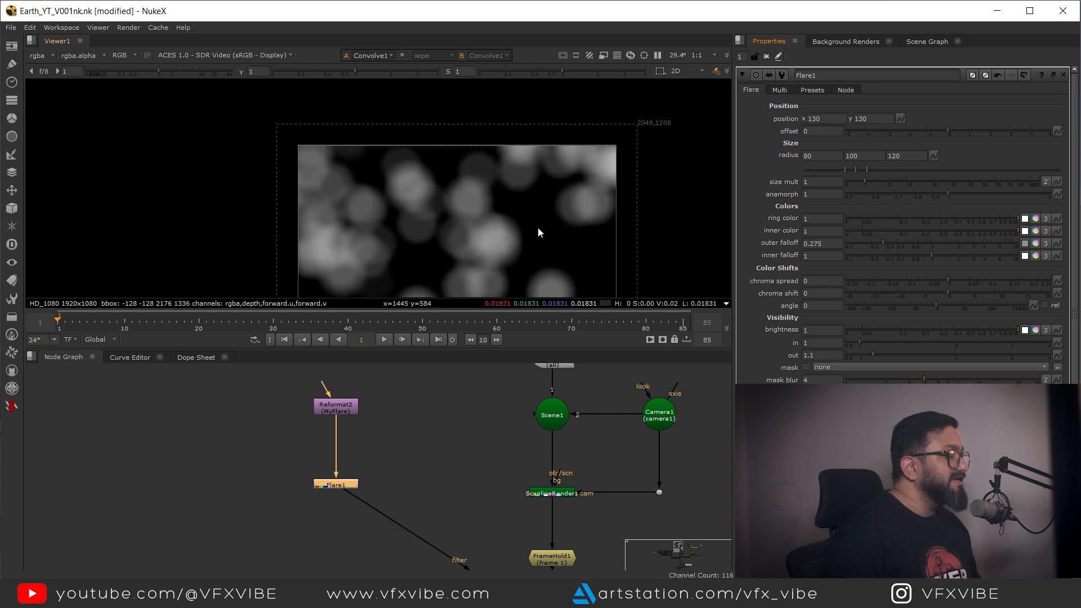
pyautogui.moveTo(539, 228); pyautogui.dragTo(477, 176)
pyautogui.moveTo(846, 417); pyautogui.dragTo(914, 418)
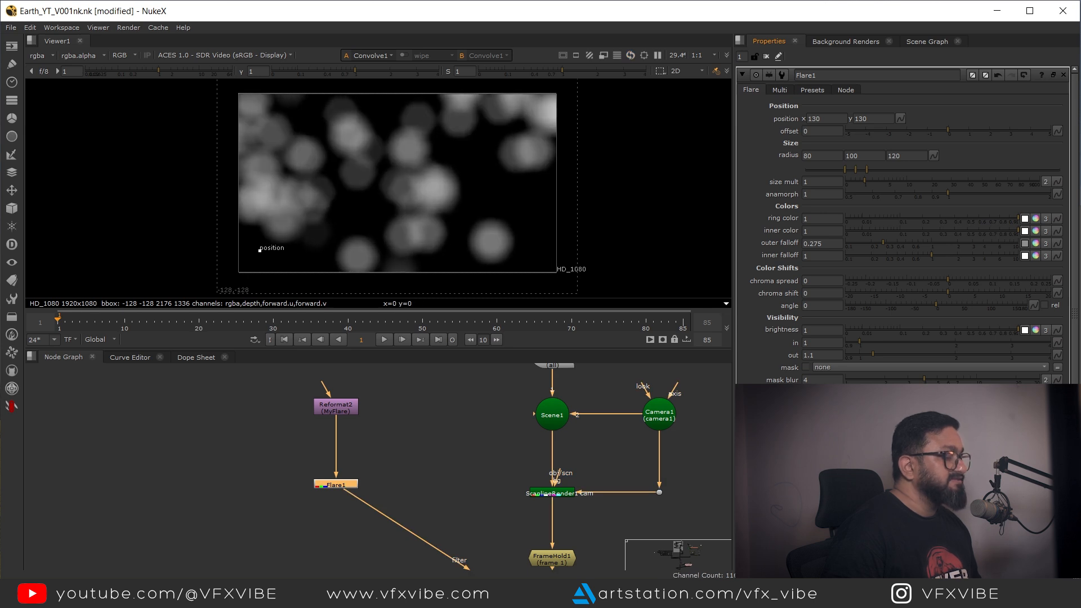
pyautogui.scroll(4, 414, 114)
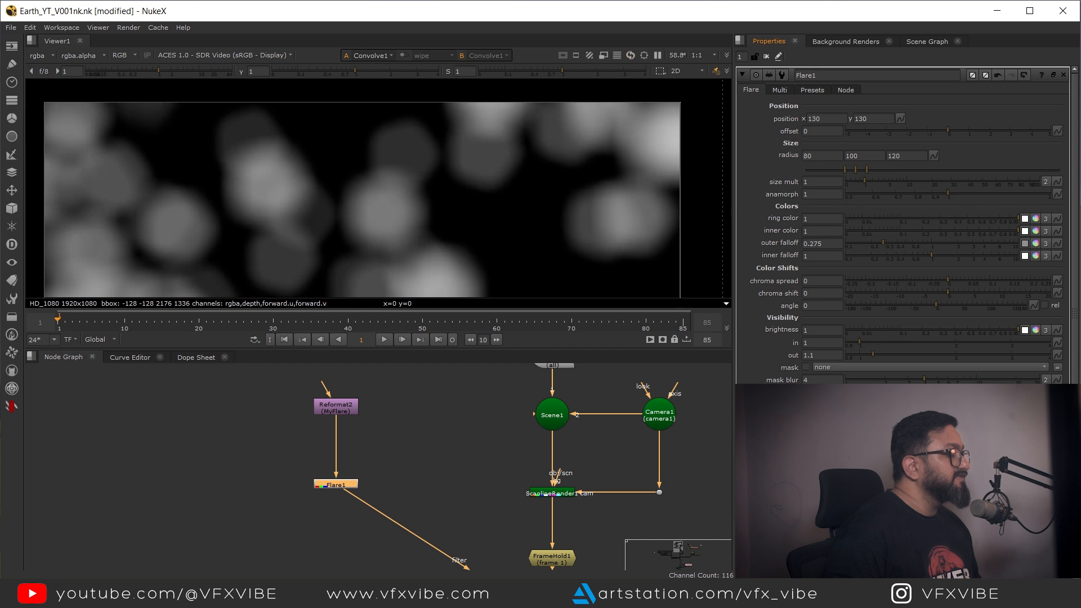
pyautogui.scroll(-3, 471, 198)
pyautogui.scroll(2, 395, 181)
pyautogui.scroll(1, 489, 427)
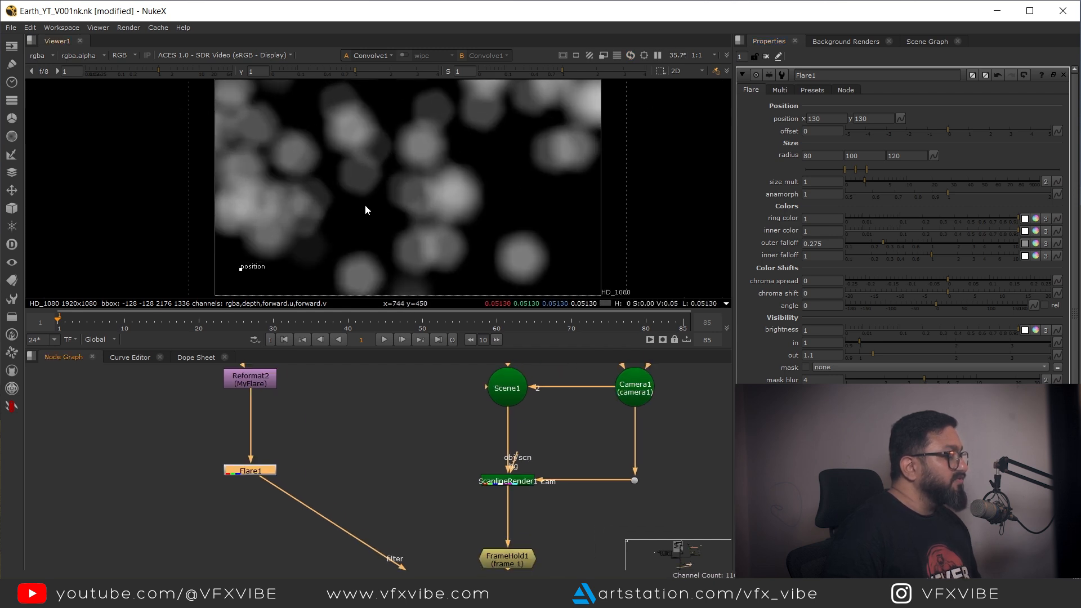
# Step: Set the ParticleEmitter's emission rate to 50
pyautogui.moveTo(365, 206); pyautogui.dragTo(460, 197)
pyautogui.moveTo(369, 449); pyautogui.dragTo(397, 476)
pyautogui.scroll(-2, 343, 452)
pyautogui.scroll(3, 468, 423)
pyautogui.moveTo(468, 422); pyautogui.dragTo(437, 555)
pyautogui.moveTo(461, 395); pyautogui.dragTo(440, 440)
pyautogui.scroll(3, 439, 485)
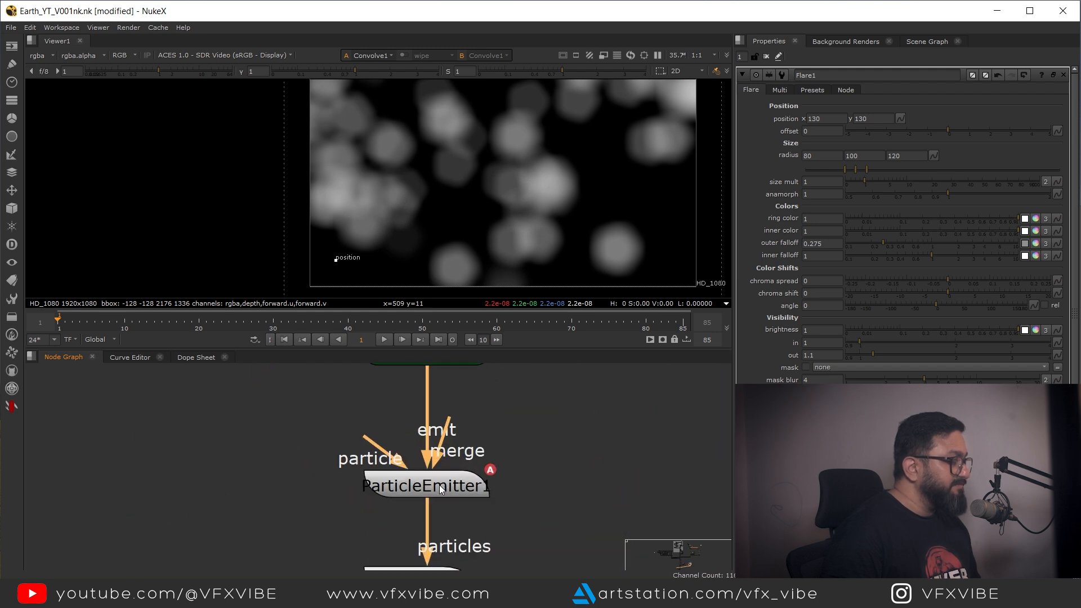
pyautogui.doubleClick(439, 485)
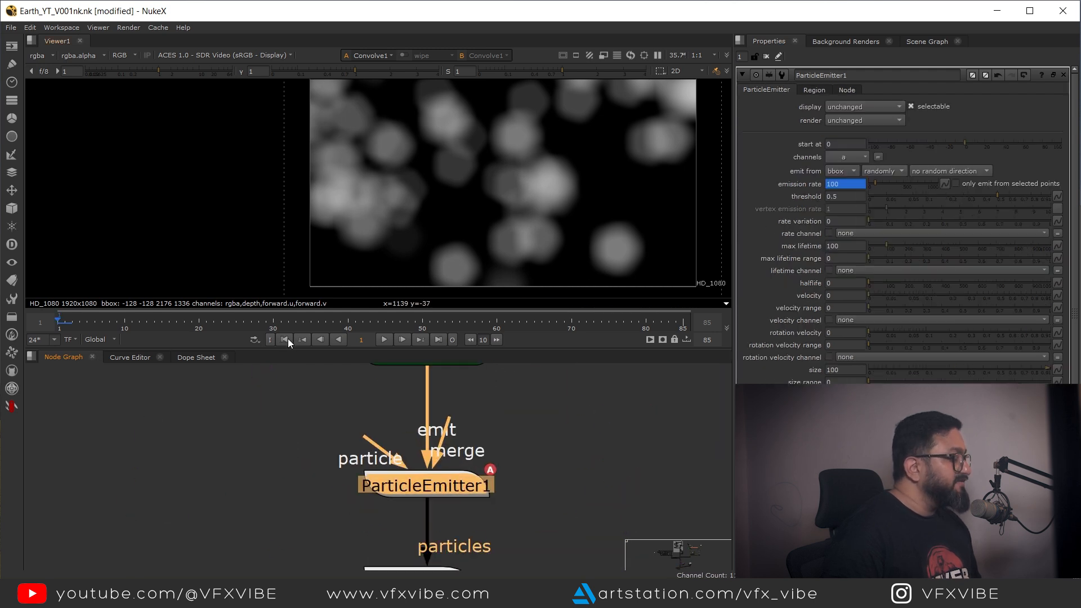
pyautogui.moveTo(850, 187); pyautogui.dragTo(797, 189)
pyautogui.write('50')
pyautogui.press('Return')
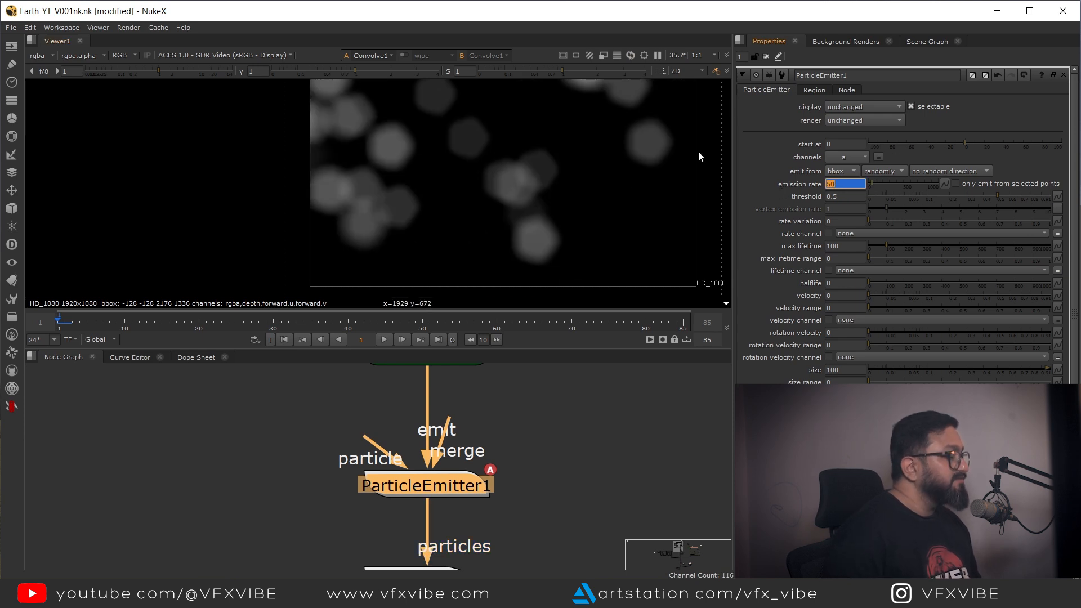
# Step: Set the ParticleEmitter's particle size to 110
pyautogui.scroll(1, 569, 213)
pyautogui.scroll(-3, 478, 451)
pyautogui.scroll(-2, 481, 418)
pyautogui.moveTo(422, 480); pyautogui.dragTo(495, 417)
pyautogui.scroll(3, 373, 442)
pyautogui.moveTo(547, 453); pyautogui.dragTo(380, 583)
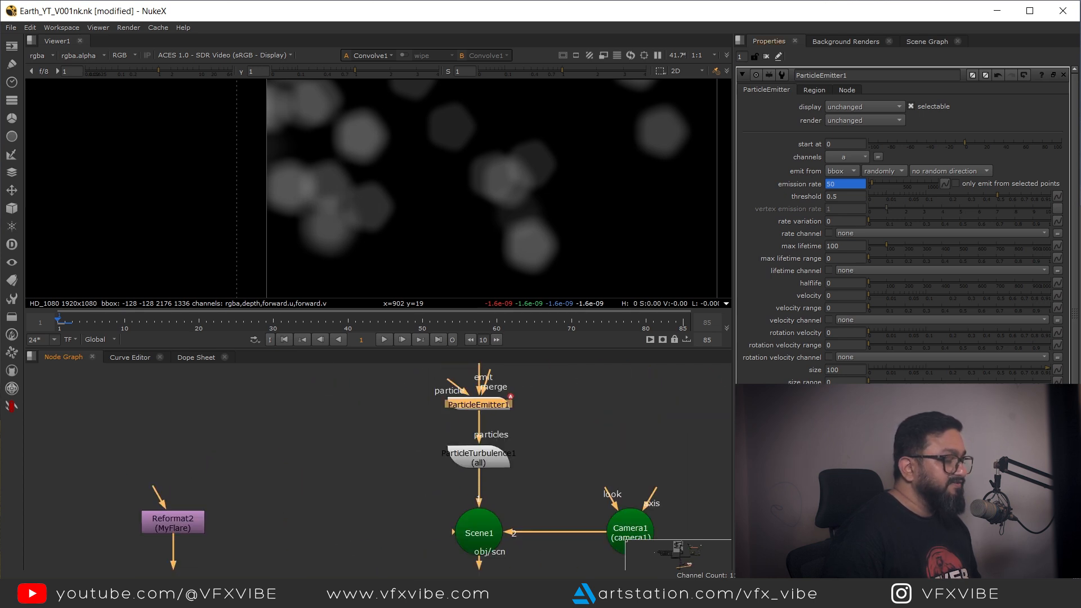
pyautogui.click(831, 370)
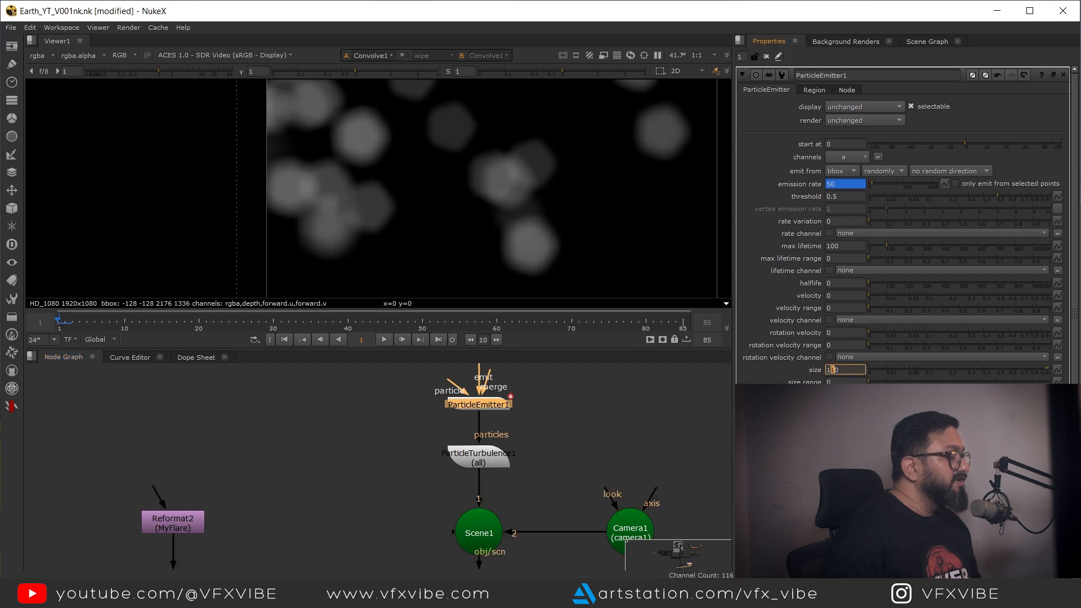
pyautogui.scroll(-2, 594, 224)
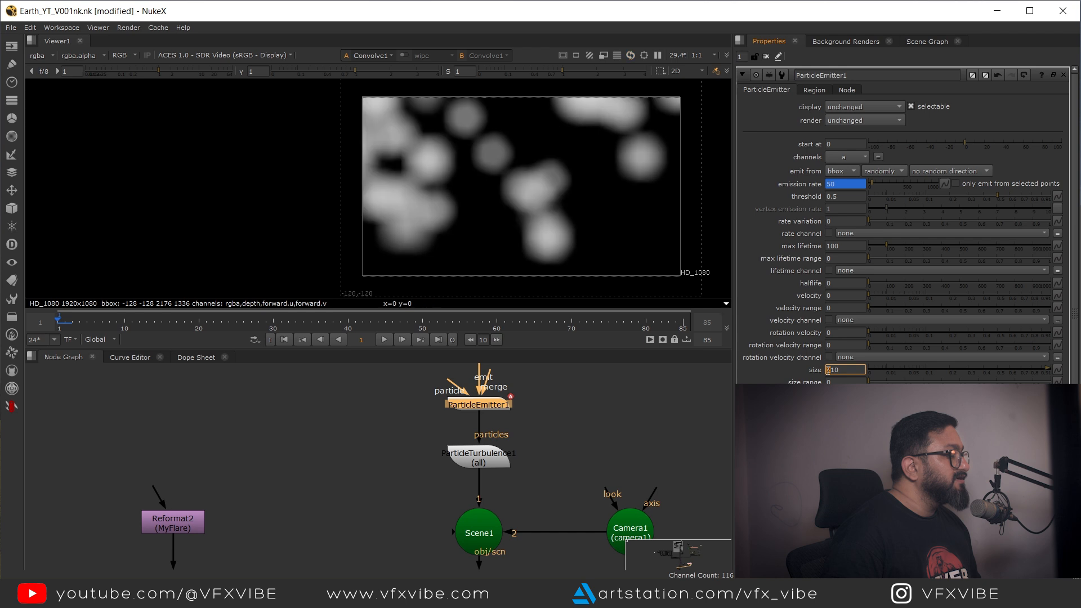
# Step: Move the Cube emitter in the 3D view to translate X 450, then return to the 2D view
pyautogui.press('Tab')
pyautogui.scroll(-1, 459, 224)
pyautogui.moveTo(495, 416); pyautogui.dragTo(500, 500)
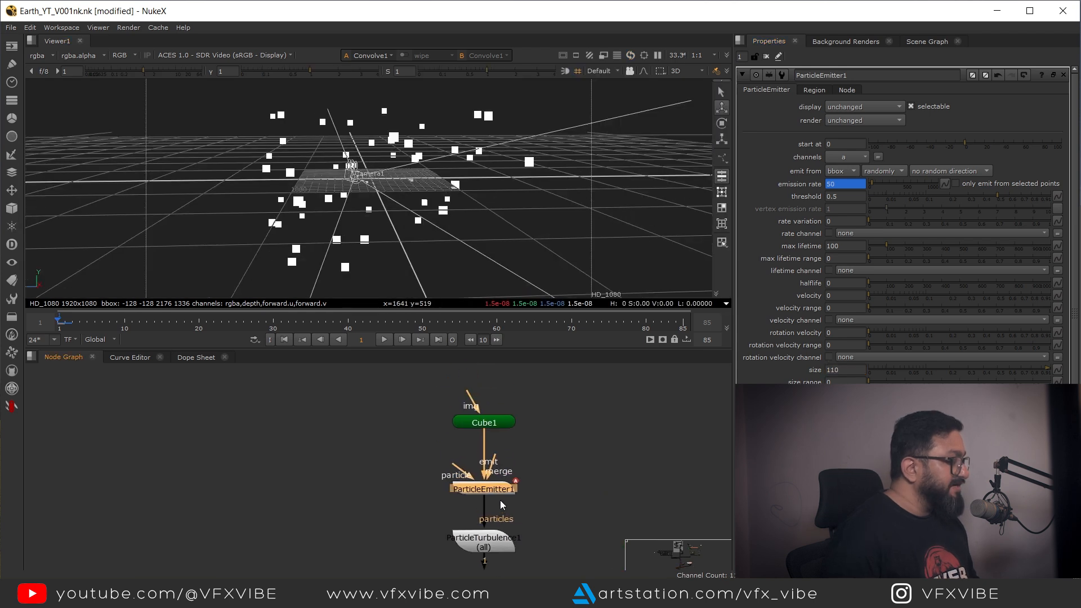
pyautogui.doubleClick(489, 426)
pyautogui.moveTo(524, 284); pyautogui.dragTo(225, 228)
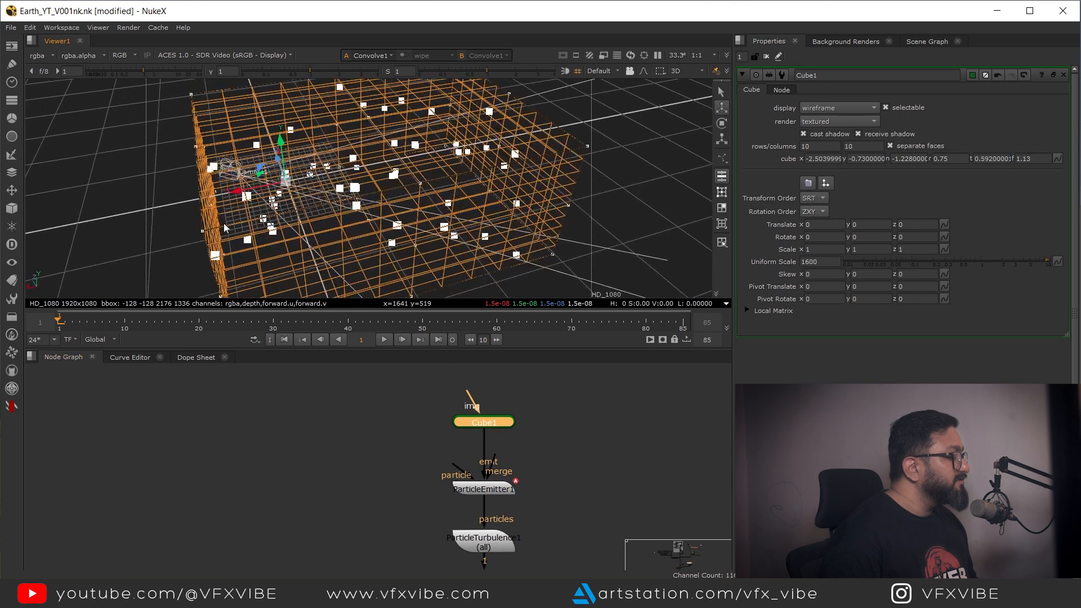
pyautogui.moveTo(246, 192); pyautogui.dragTo(208, 189)
pyautogui.press('Tab')
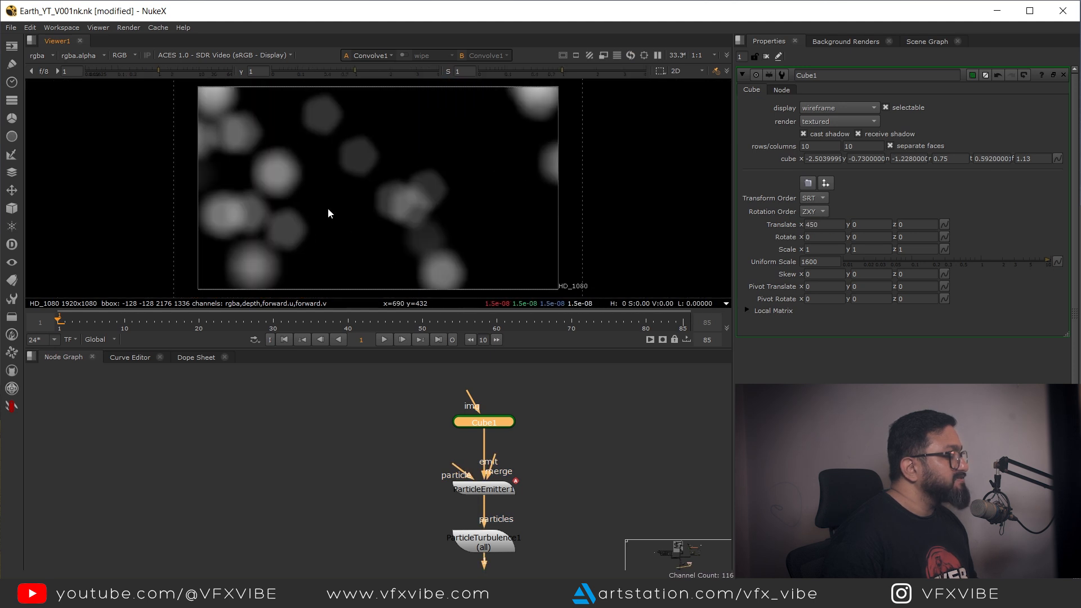
# Step: Add a Grade node below the Convolve and view its output
pyautogui.moveTo(317, 165); pyautogui.dragTo(377, 229)
pyautogui.moveTo(408, 270); pyautogui.dragTo(437, 160)
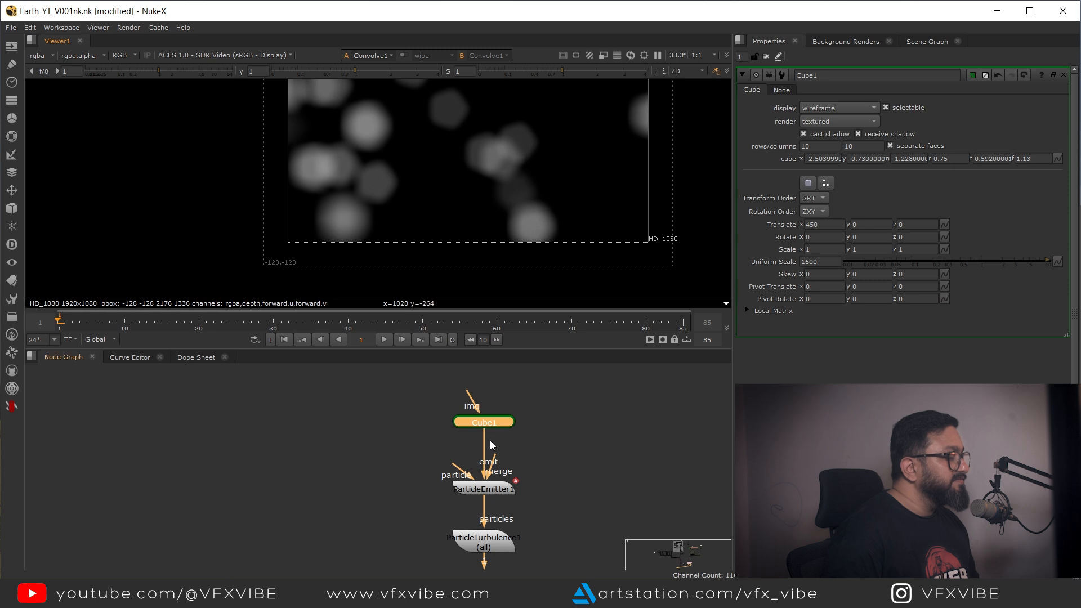
pyautogui.scroll(-5, 487, 436)
pyautogui.moveTo(511, 470); pyautogui.dragTo(539, 419)
pyautogui.moveTo(530, 507); pyautogui.dragTo(526, 443)
pyautogui.moveTo(414, 376); pyautogui.dragTo(377, 523)
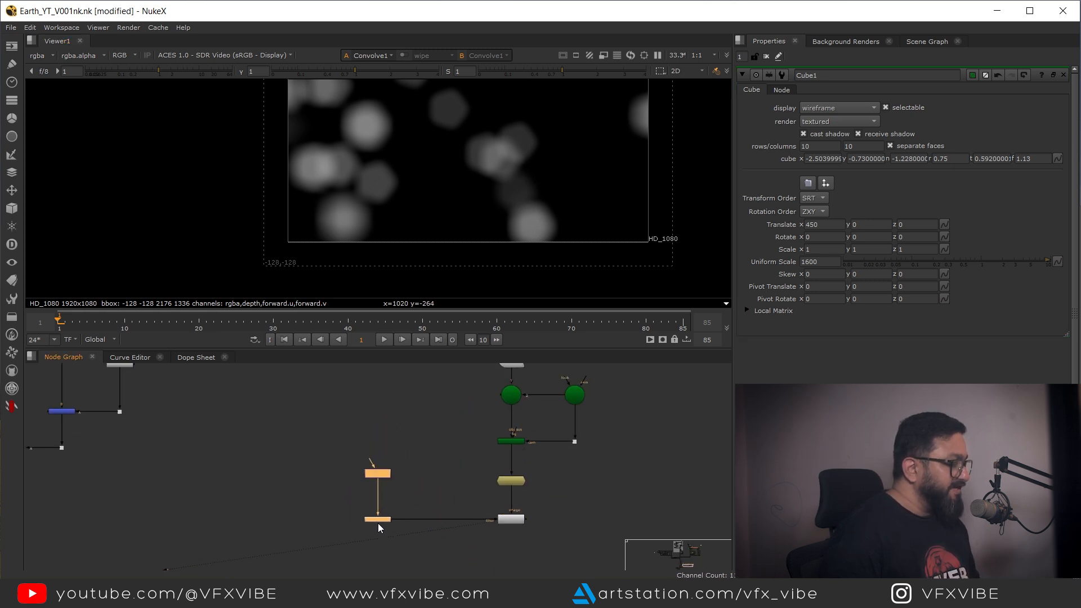
pyautogui.scroll(-1, 505, 150)
pyautogui.moveTo(505, 150); pyautogui.dragTo(509, 136)
pyautogui.moveTo(520, 524); pyautogui.dragTo(530, 444)
pyautogui.scroll(1, 521, 455)
pyautogui.click(522, 476)
pyautogui.press('g')
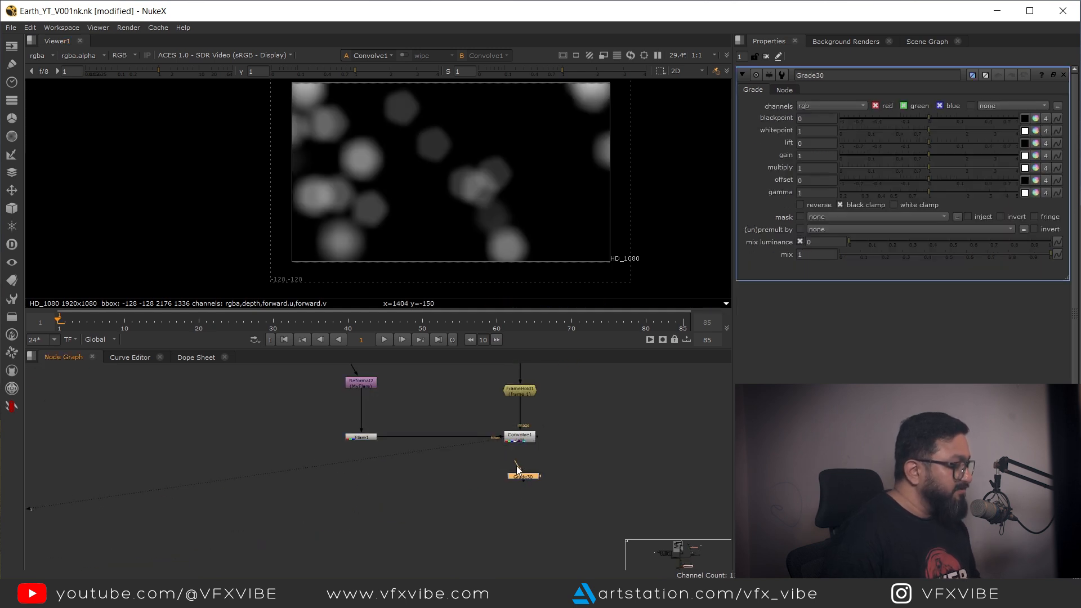
pyautogui.press('1')
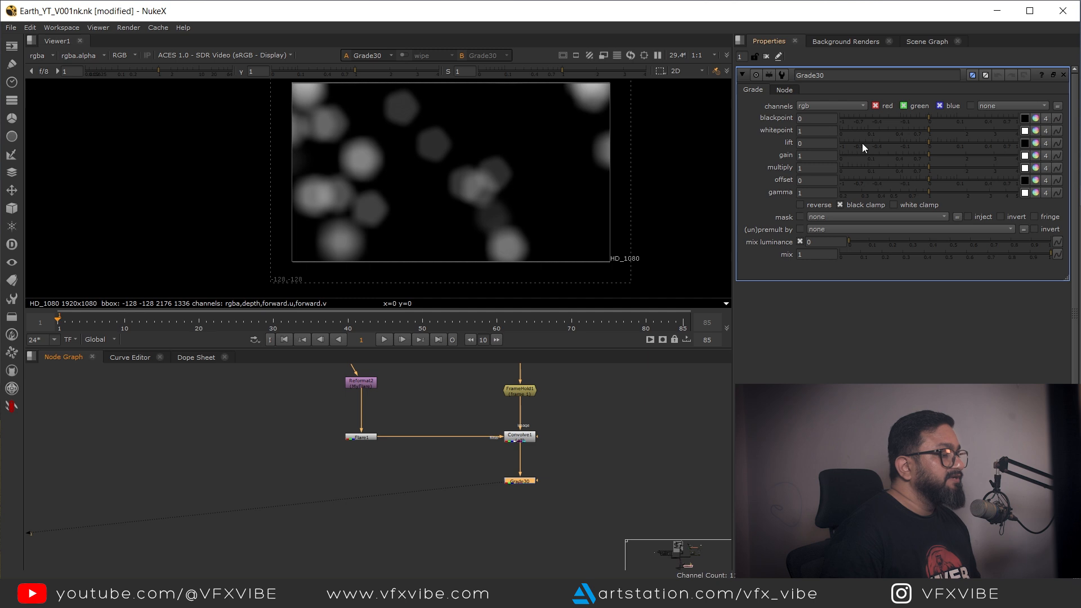
# Step: Set the Grade's channels to rgba and raise its gain to about 1.86
pyautogui.click(833, 106)
pyautogui.click(838, 160)
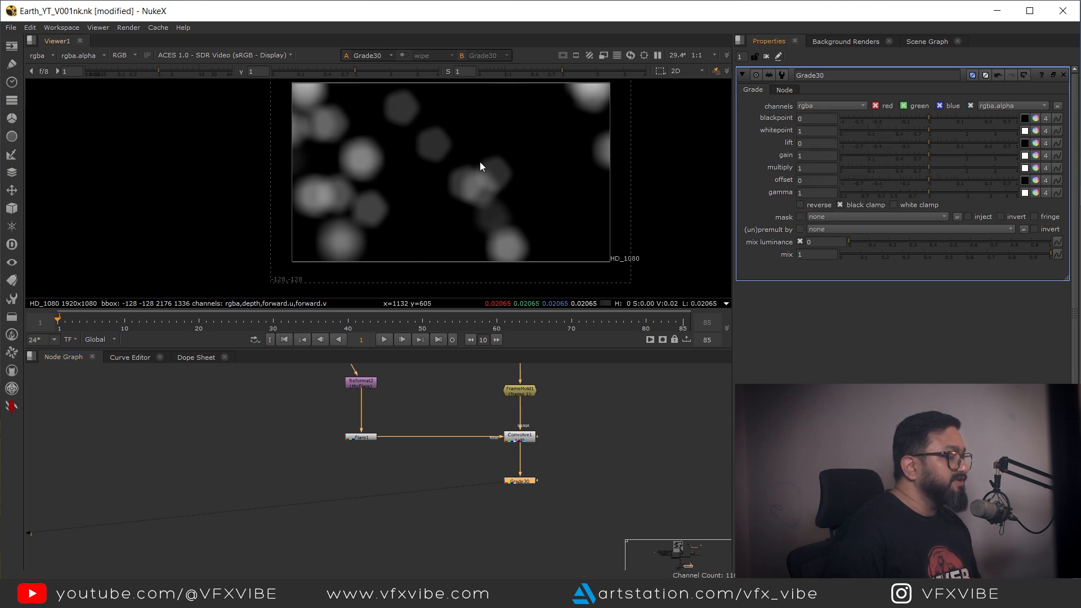
pyautogui.moveTo(479, 161); pyautogui.dragTo(502, 135)
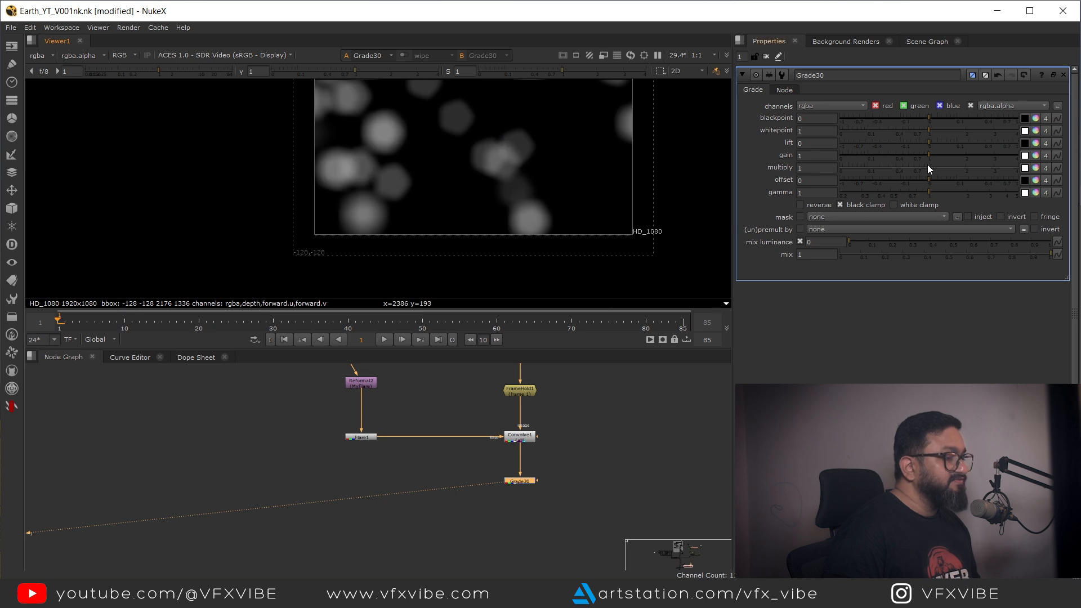
pyautogui.moveTo(929, 155); pyautogui.dragTo(963, 159)
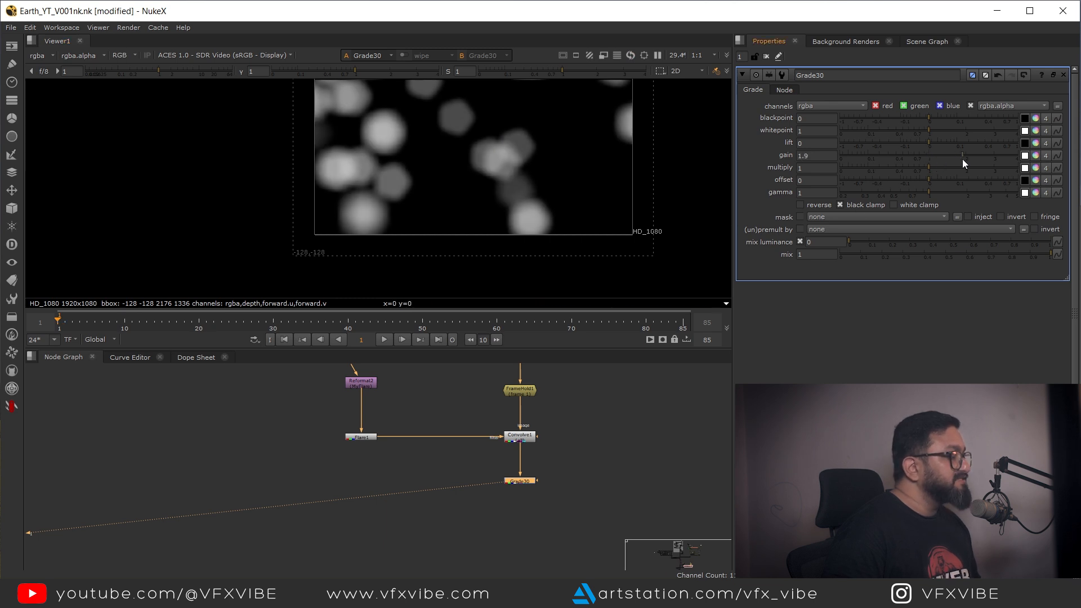
pyautogui.moveTo(507, 522); pyautogui.dragTo(485, 478)
pyautogui.moveTo(505, 438); pyautogui.dragTo(507, 434)
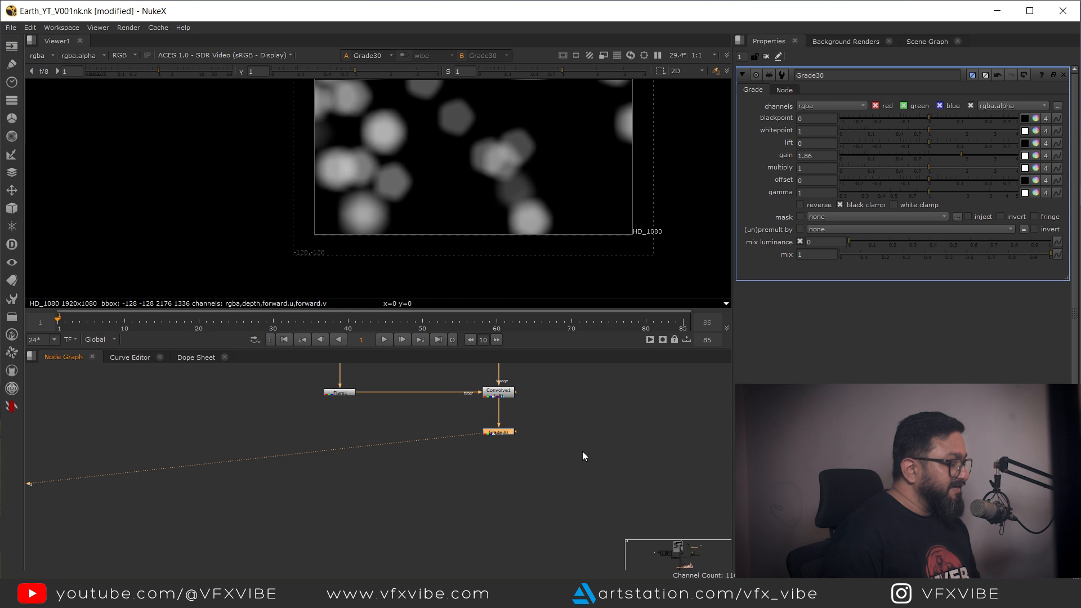
# Step: Add a Transform node after the Grade and view its output
pyautogui.click(583, 452)
pyautogui.press('t')
pyautogui.moveTo(575, 438)
pyautogui.mouseDown()
pyautogui.moveTo(499, 437)
pyautogui.moveTo(603, 432)
pyautogui.moveTo(576, 432)
pyautogui.mouseUp()
pyautogui.moveTo(603, 432); pyautogui.dragTo(577, 496)
pyautogui.click(607, 489)
pyautogui.click(574, 498)
pyautogui.press('1')
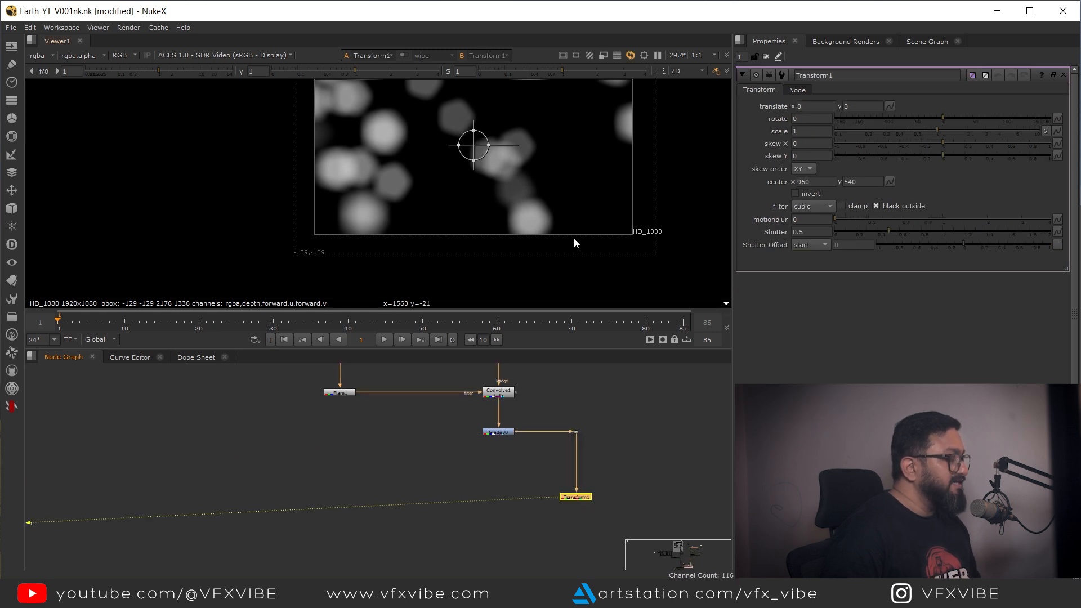
# Step: Scale the Transform to 1.7 and move it to about translate 538, -4
pyautogui.click(811, 132)
pyautogui.scroll(7, 811, 133)
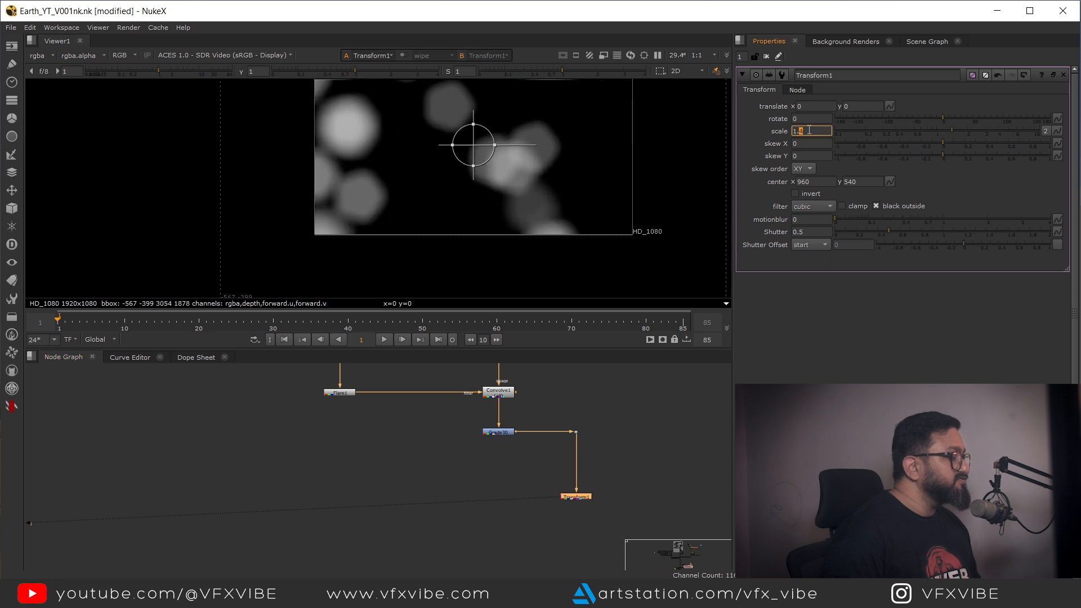
pyautogui.moveTo(527, 195); pyautogui.dragTo(617, 180)
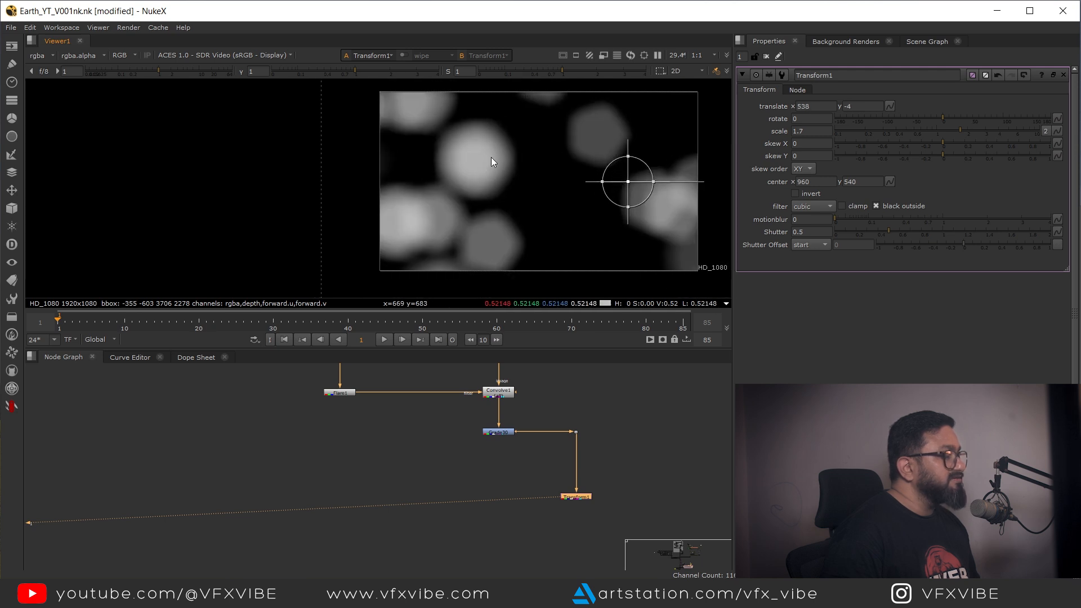
# Step: Insert a second Grade node before the Transform and set its channels to rgba
pyautogui.scroll(2, 576, 497)
pyautogui.click(613, 425)
pyautogui.press('g')
pyautogui.moveTo(615, 423); pyautogui.dragTo(578, 445)
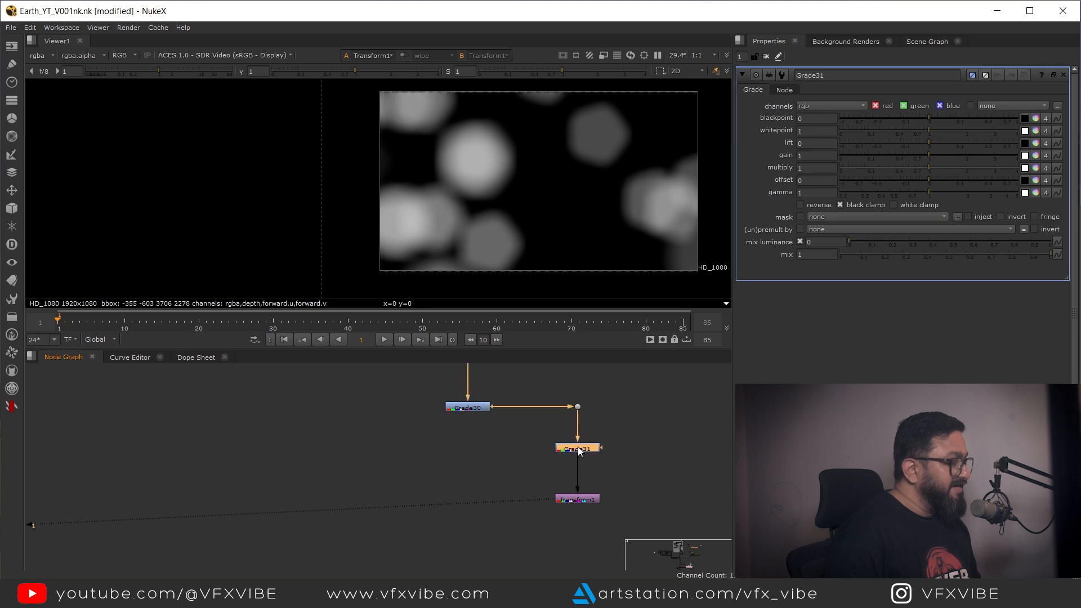
pyautogui.press('1')
pyautogui.click(832, 106)
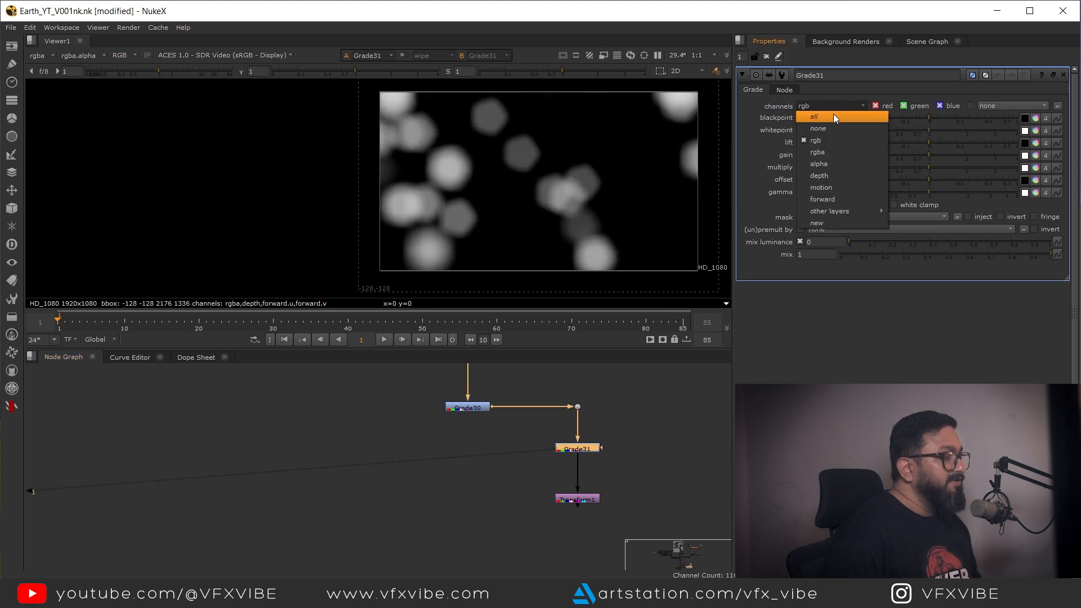
pyautogui.click(826, 147)
# Step: Set the second Grade's gamma to 0.81 and gain to 1.16, and view the Transform output
pyautogui.moveTo(928, 193); pyautogui.dragTo(917, 194)
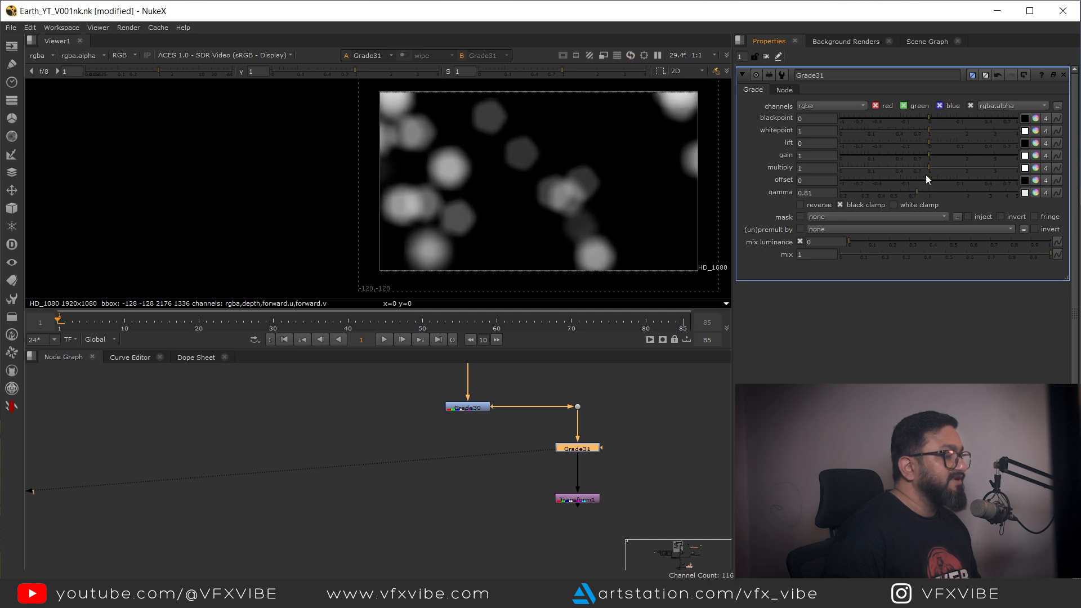
pyautogui.moveTo(930, 156); pyautogui.dragTo(935, 156)
pyautogui.click(585, 499)
pyautogui.press('1')
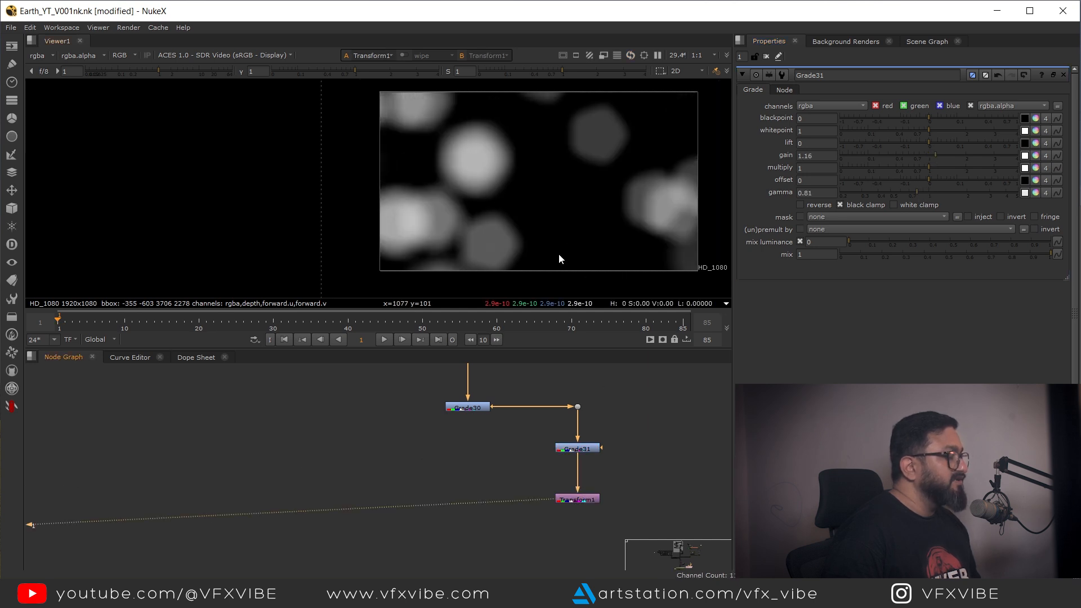
# Step: Nudge the Transform node's scale value up by one increment
pyautogui.doubleClick(576, 498)
pyautogui.click(800, 131)
pyautogui.press('Up')
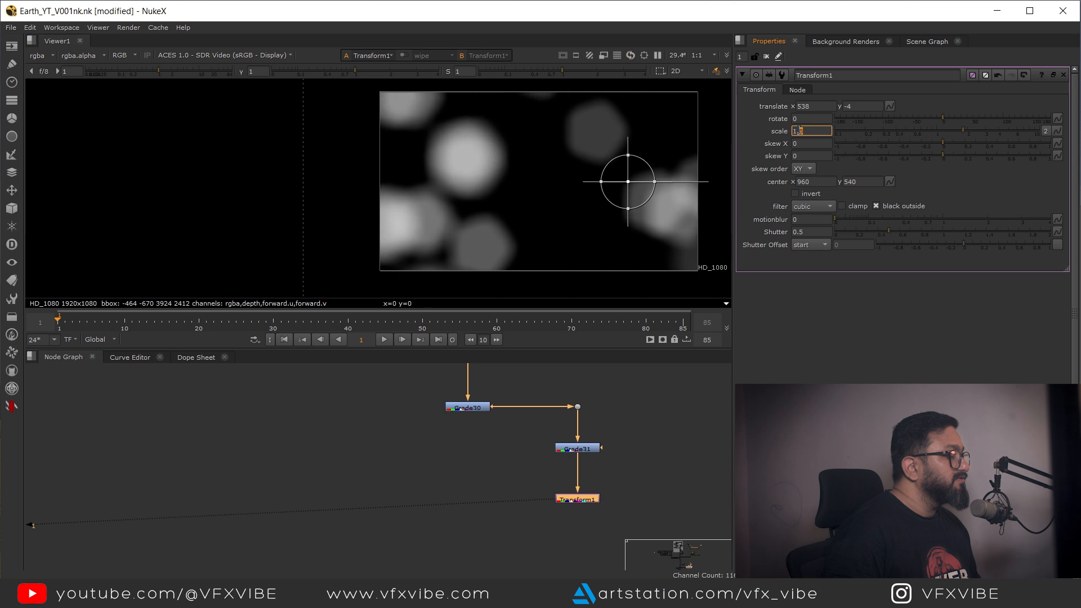
# Step: Merge the Transform output over Grade30 with a new Merge node and view the result
pyautogui.click(472, 461)
pyautogui.press('m')
pyautogui.moveTo(483, 446); pyautogui.dragTo(469, 408)
pyautogui.moveTo(471, 461); pyautogui.dragTo(565, 501)
pyautogui.moveTo(472, 486); pyautogui.dragTo(472, 506)
pyautogui.press('1')
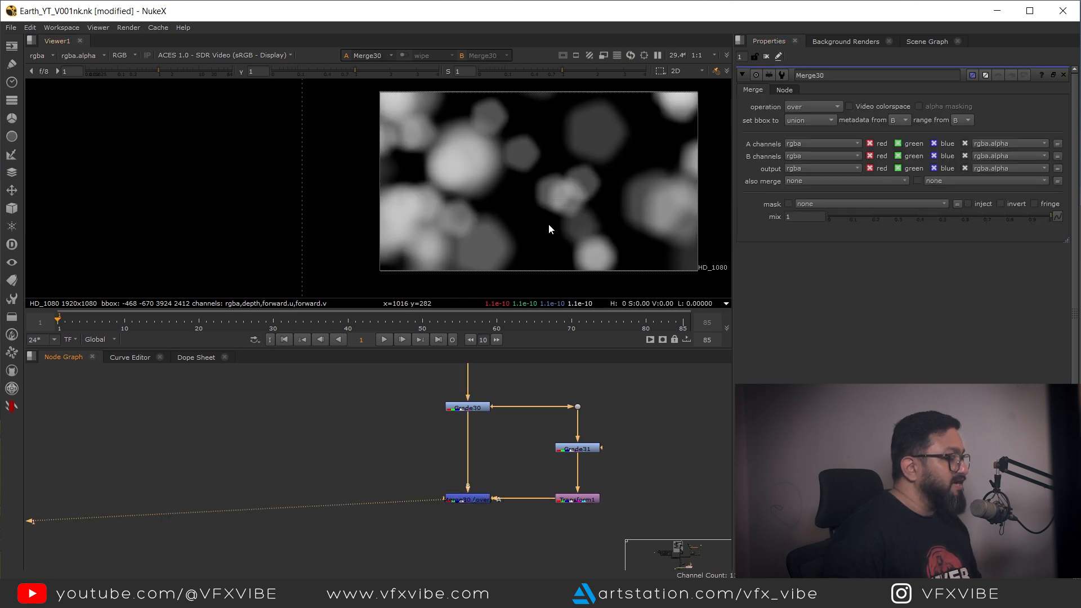
pyautogui.click(472, 499)
pyautogui.scroll(3, 481, 488)
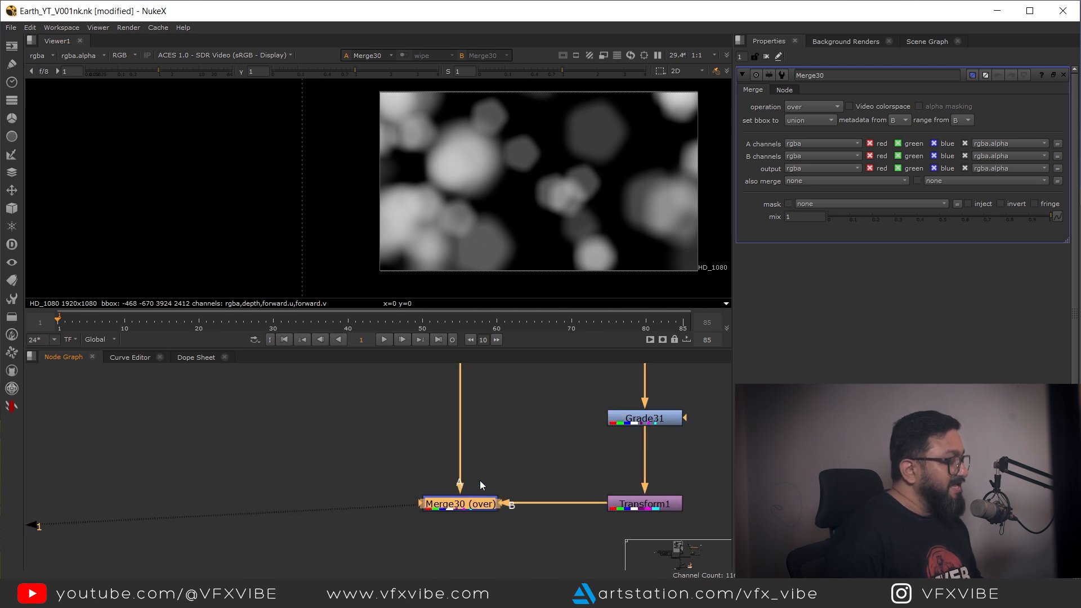
# Step: Swap the Merge's inputs and insert a Transform node between Grade30 and the Merge
pyautogui.scroll(-3, 496, 442)
pyautogui.hotkey('shift', 'x')
pyautogui.click(516, 422)
pyautogui.press('t')
pyautogui.moveTo(515, 421); pyautogui.dragTo(476, 431)
pyautogui.moveTo(530, 189)
pyautogui.mouseDown()
pyautogui.moveTo(563, 174)
pyautogui.moveTo(534, 186)
pyautogui.moveTo(525, 170)
pyautogui.mouseUp()
pyautogui.hotkey('ctrl', 'z')
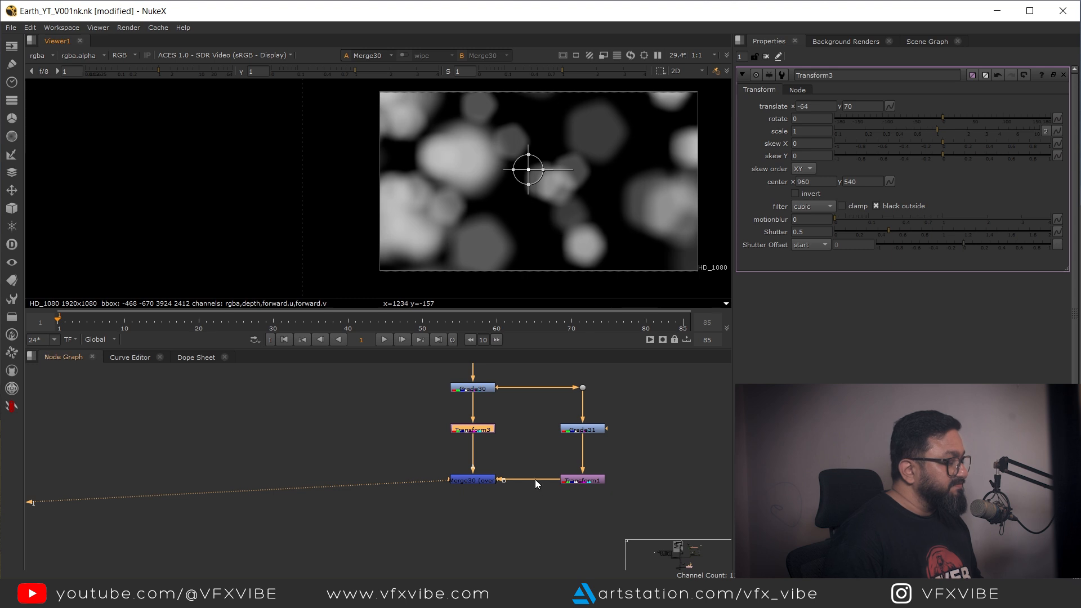
# Step: Combine the particle result with the spaceship plate through a new Merge node set to multiply
pyautogui.scroll(-5, 540, 482)
pyautogui.moveTo(637, 366); pyautogui.dragTo(530, 465)
pyautogui.scroll(3, 506, 497)
pyautogui.click(389, 495)
pyautogui.click(276, 443)
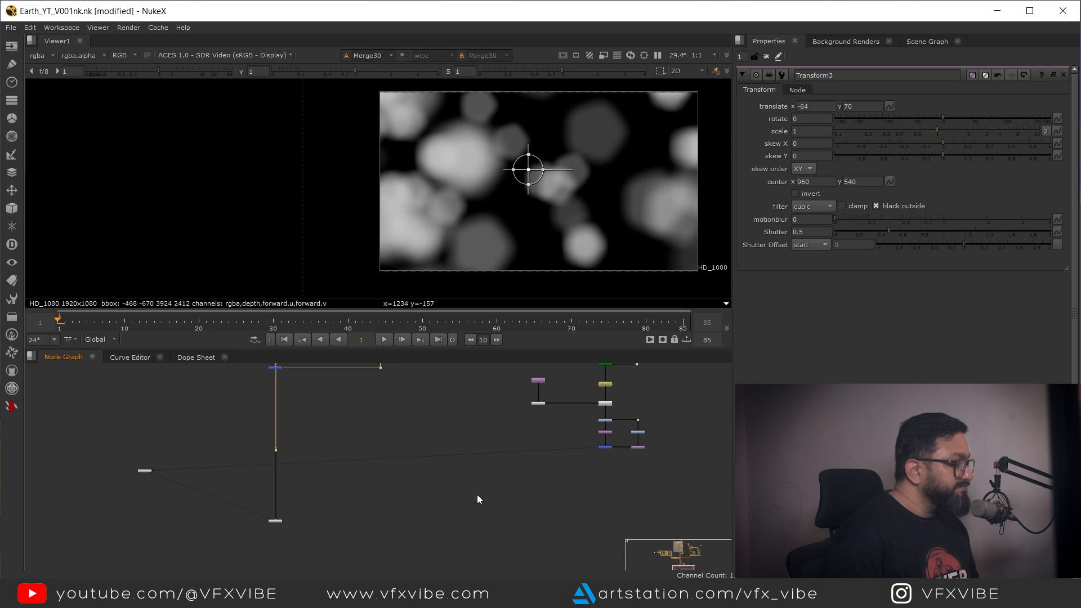
pyautogui.press('m')
pyautogui.moveTo(518, 491); pyautogui.dragTo(633, 434)
pyautogui.moveTo(168, 437); pyautogui.dragTo(168, 462)
pyautogui.click(638, 467)
pyautogui.press('1')
pyautogui.click(813, 107)
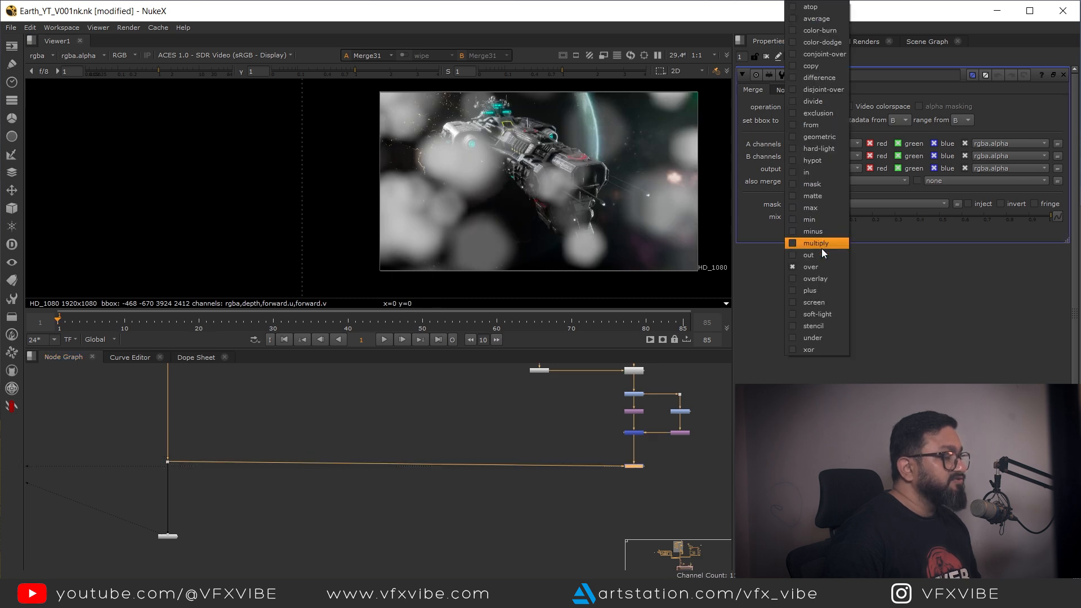
pyautogui.click(816, 242)
# Step: Inspect the multiplied particles over the spaceship plate in the viewer
pyautogui.scroll(5, 664, 245)
pyautogui.moveTo(471, 188); pyautogui.dragTo(467, 194)
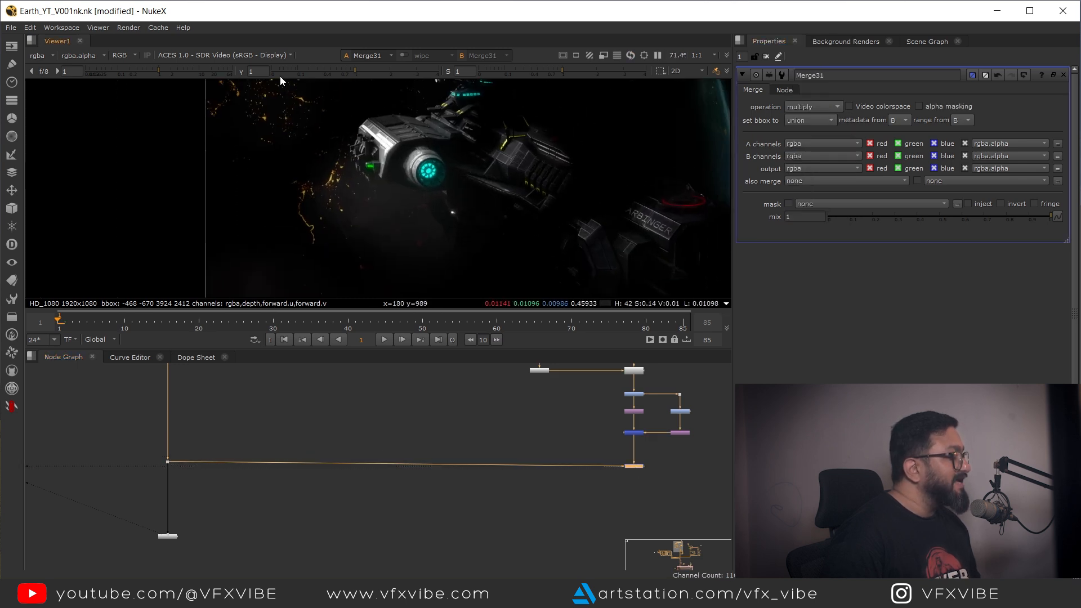
pyautogui.moveTo(170, 71); pyautogui.dragTo(187, 73)
pyautogui.scroll(-4, 385, 135)
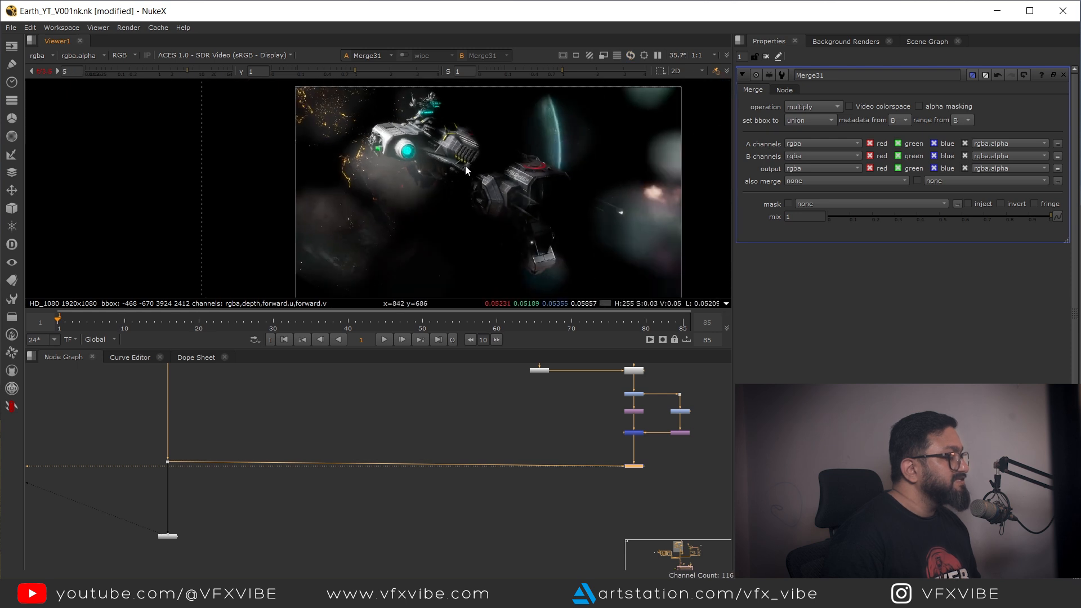
pyautogui.moveTo(610, 432); pyautogui.dragTo(655, 447)
pyautogui.press('1')
pyautogui.press('1')
pyautogui.click(159, 71)
pyautogui.moveTo(213, 482); pyautogui.dragTo(213, 526)
pyautogui.click(289, 449)
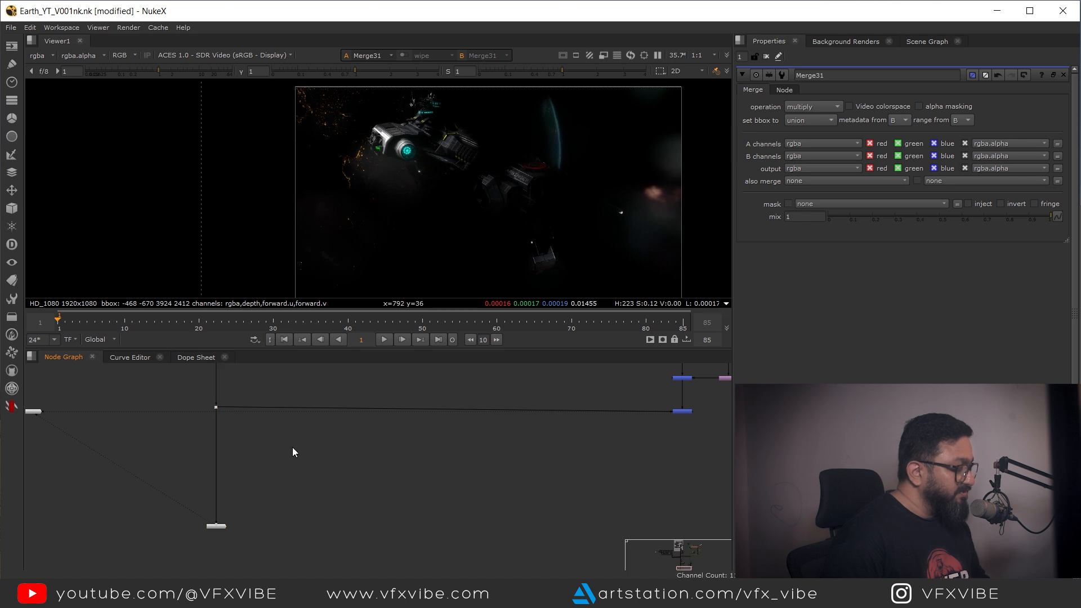
# Step: Add another Merge layering the multiply result over the original plate and view it against the plate
pyautogui.press('m')
pyautogui.moveTo(292, 446); pyautogui.dragTo(681, 412)
pyautogui.moveTo(451, 430); pyautogui.dragTo(683, 459)
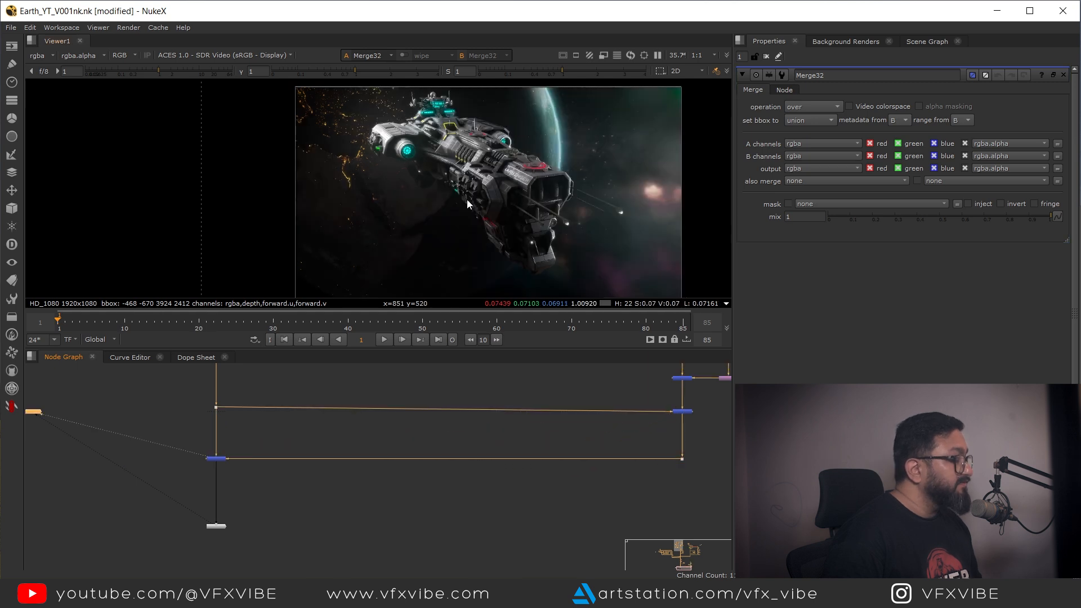
pyautogui.moveTo(463, 195); pyautogui.dragTo(366, 205)
pyautogui.scroll(3, 341, 207)
pyautogui.click(216, 406)
pyautogui.press('1')
pyautogui.click(216, 458)
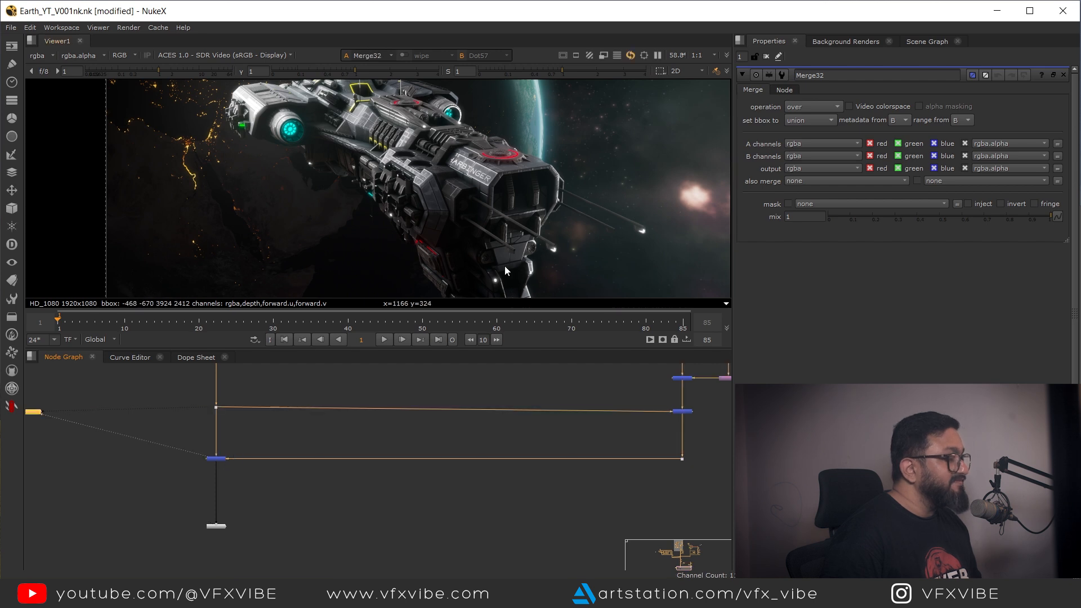
pyautogui.press('1')
# Step: Compare the merged result against the plate up close in the viewer
pyautogui.scroll(1, 462, 250)
pyautogui.moveTo(527, 219); pyautogui.dragTo(647, 43)
pyautogui.scroll(4, 545, 203)
pyautogui.press('1')
pyautogui.press('2')
pyautogui.press('1')
pyautogui.press('1')
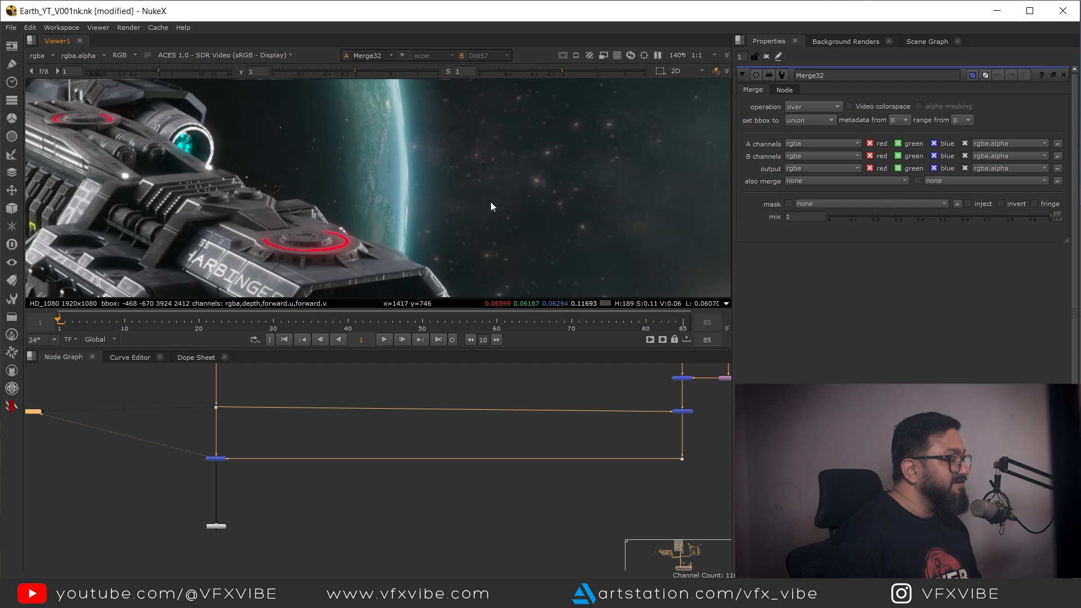
pyautogui.scroll(3, 664, 438)
pyautogui.click(645, 420)
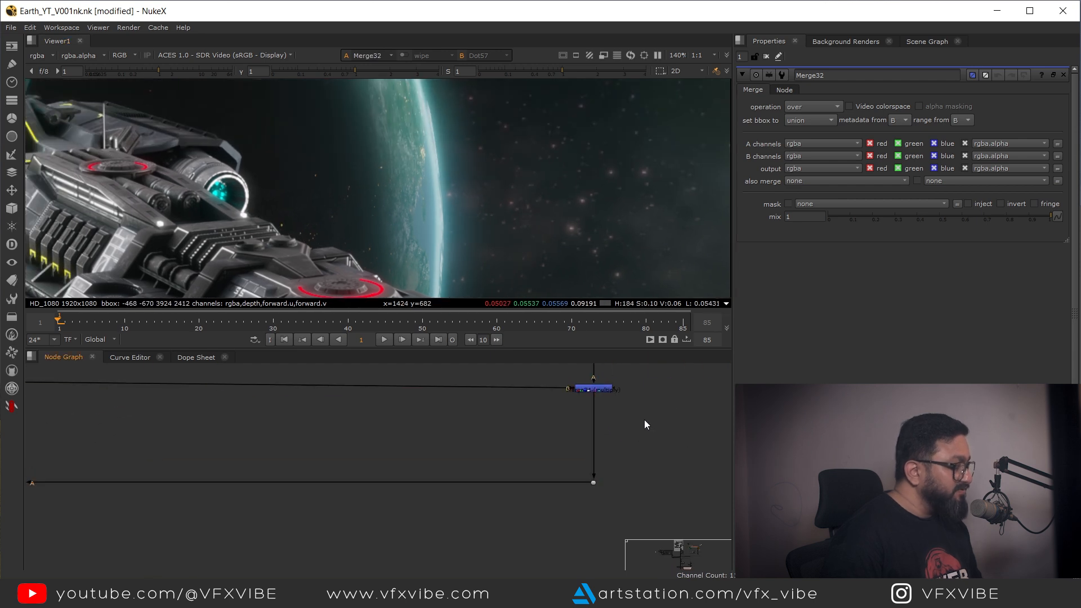
# Step: Insert a Grade node after the multiply Merge and set its gain to 1.78
pyautogui.press('g')
pyautogui.moveTo(645, 421); pyautogui.dragTo(594, 432)
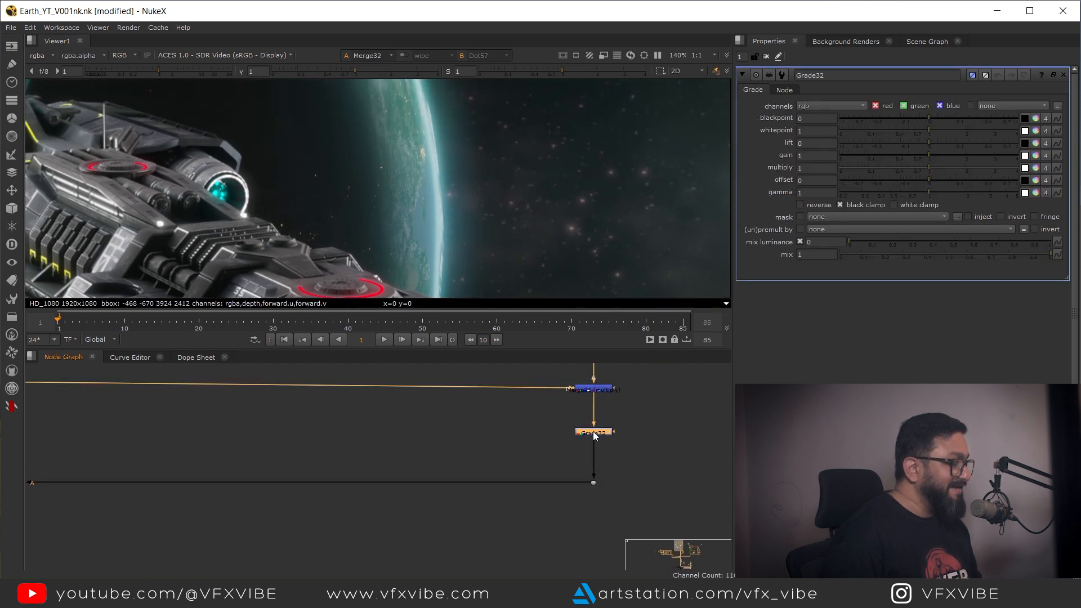
pyautogui.moveTo(928, 154); pyautogui.dragTo(941, 155)
pyautogui.scroll(-5, 573, 165)
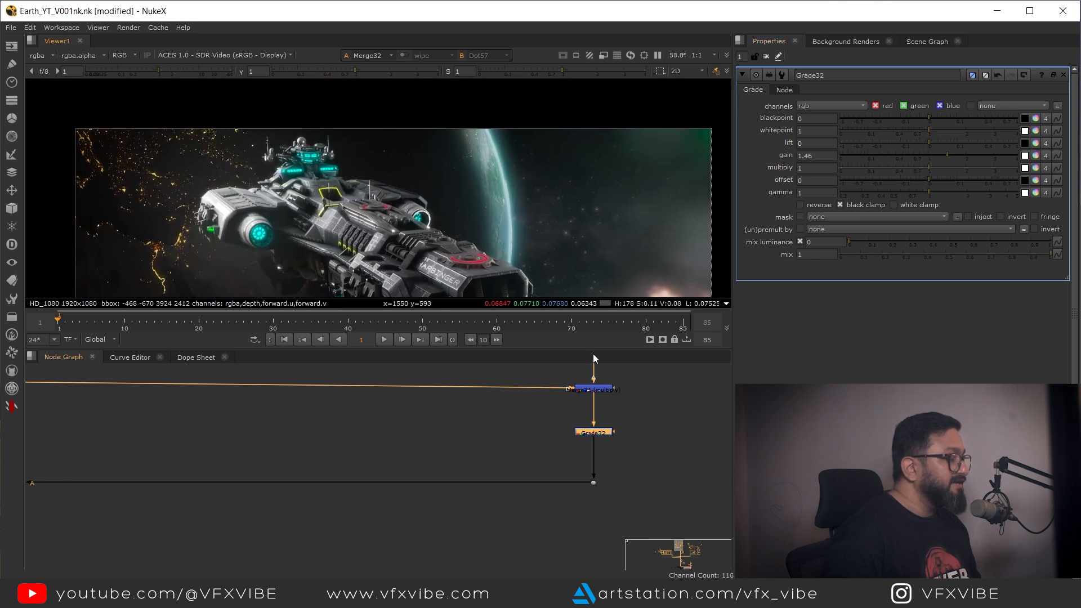
pyautogui.press('1')
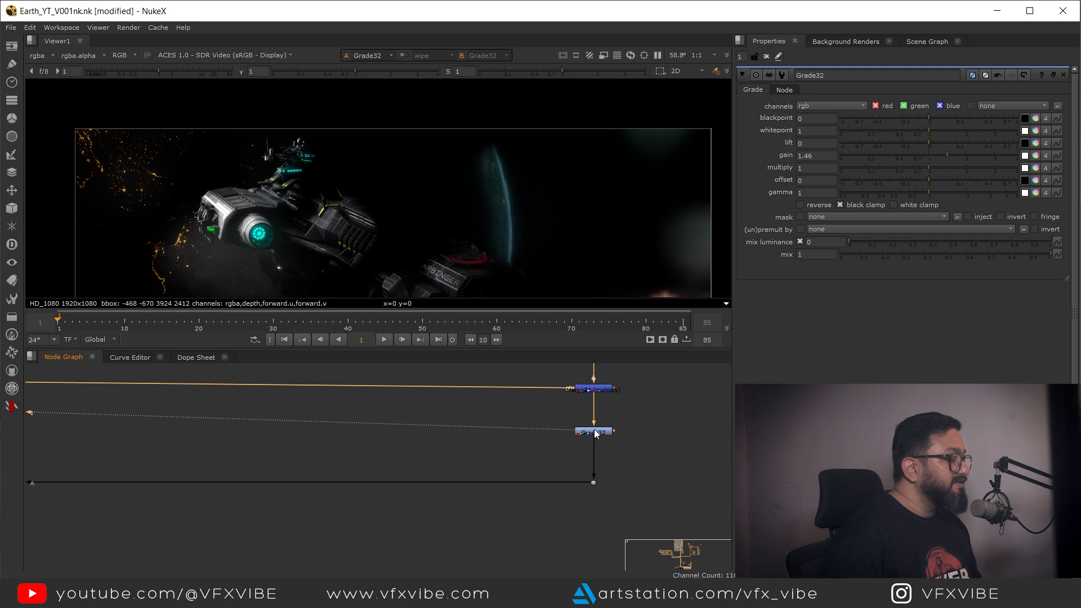
pyautogui.moveTo(946, 155); pyautogui.dragTo(960, 156)
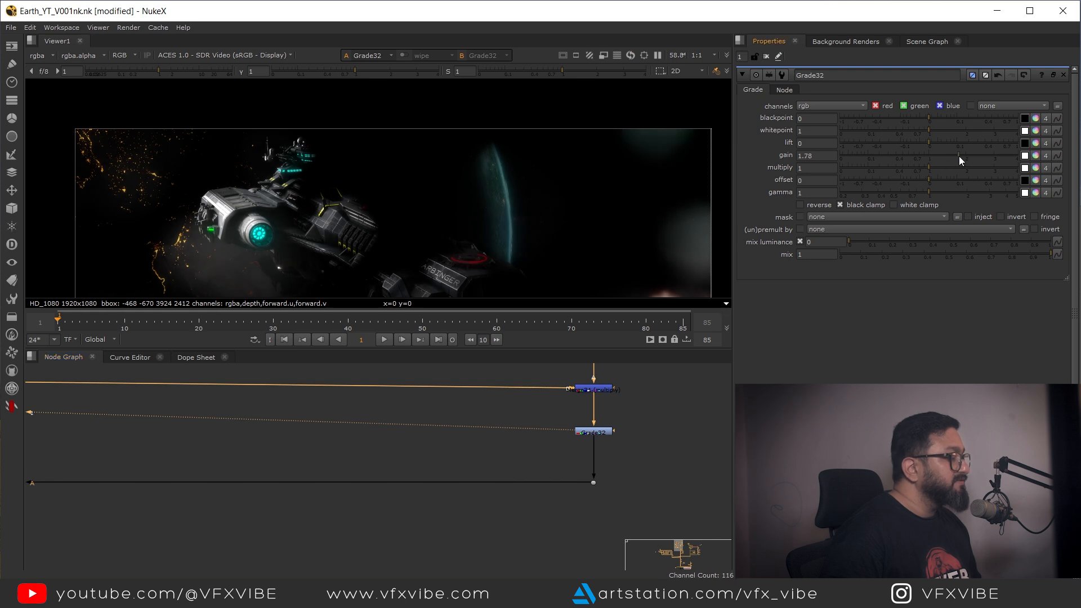
# Step: Set the flare Transform's scale to 1.6 and move it to about translate 432, -44
pyautogui.scroll(-3, 529, 190)
pyautogui.moveTo(534, 423); pyautogui.dragTo(526, 475)
pyautogui.scroll(-1, 526, 474)
pyautogui.scroll(2, 587, 449)
pyautogui.moveTo(673, 368); pyautogui.dragTo(620, 427)
pyautogui.click(620, 423)
pyautogui.doubleClick(623, 427)
pyautogui.click(800, 131)
pyautogui.press('Down')
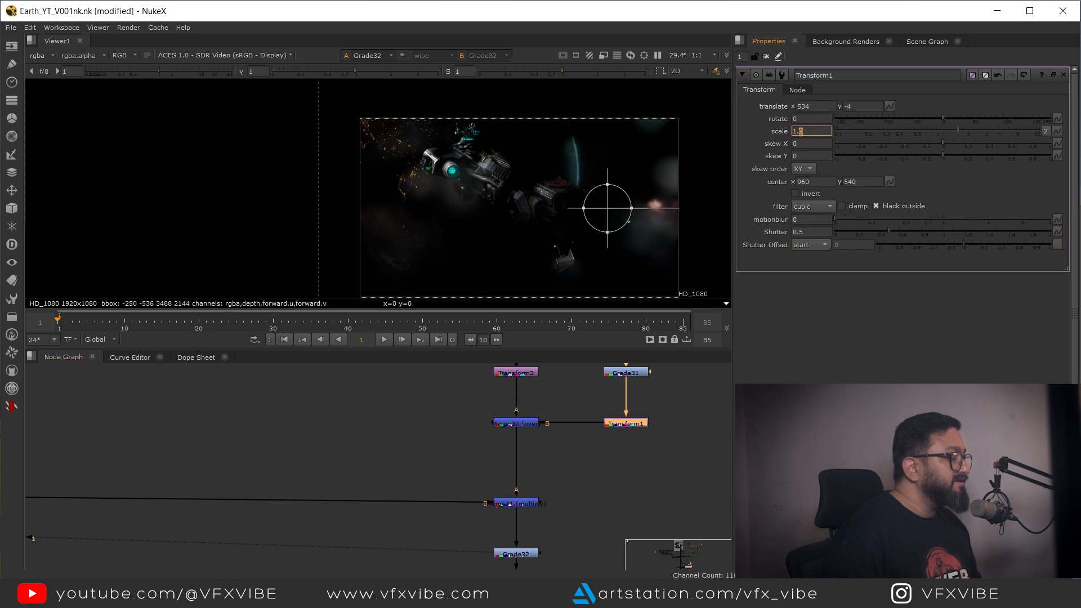
pyautogui.moveTo(607, 209); pyautogui.dragTo(590, 215)
# Step: Compare the comp with and without the flare layer in the viewer
pyautogui.moveTo(135, 558); pyautogui.dragTo(340, 435)
pyautogui.moveTo(84, 400); pyautogui.dragTo(462, 436)
pyautogui.scroll(-4, 462, 436)
pyautogui.click(366, 410)
pyautogui.press('1')
pyautogui.moveTo(313, 451); pyautogui.dragTo(405, 494)
pyautogui.press('1')
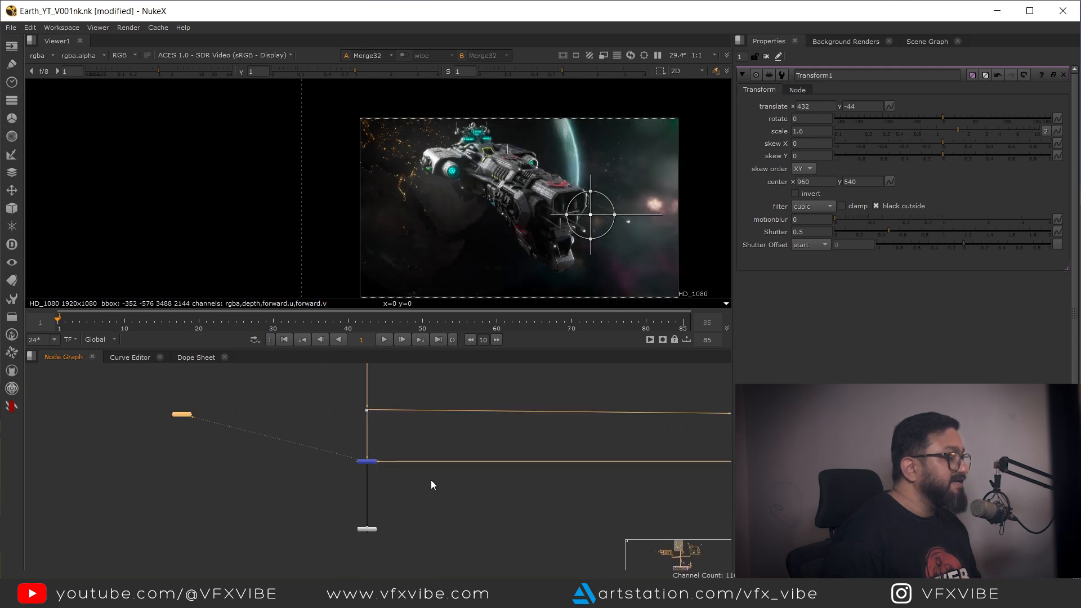
pyautogui.click(367, 410)
pyautogui.press('2')
pyautogui.moveTo(336, 444); pyautogui.dragTo(382, 481)
pyautogui.press('1')
pyautogui.press('2')
pyautogui.press('1')
pyautogui.scroll(2, 458, 197)
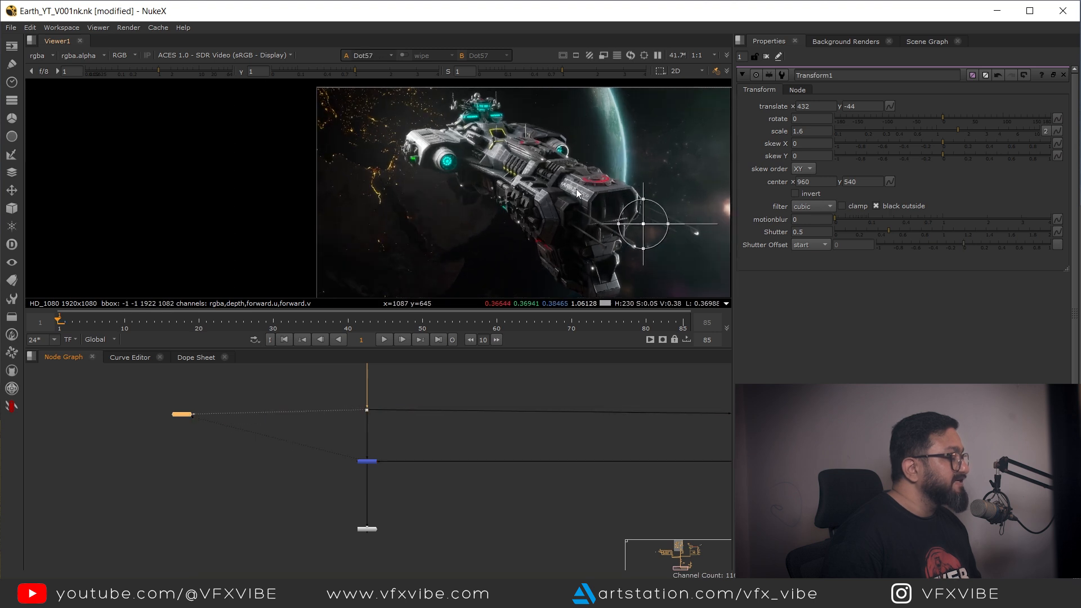
pyautogui.moveTo(576, 188); pyautogui.dragTo(400, 228)
pyautogui.press('2')
pyautogui.press('1')
pyautogui.scroll(-8, 532, 161)
pyautogui.moveTo(546, 158); pyautogui.dragTo(493, 163)
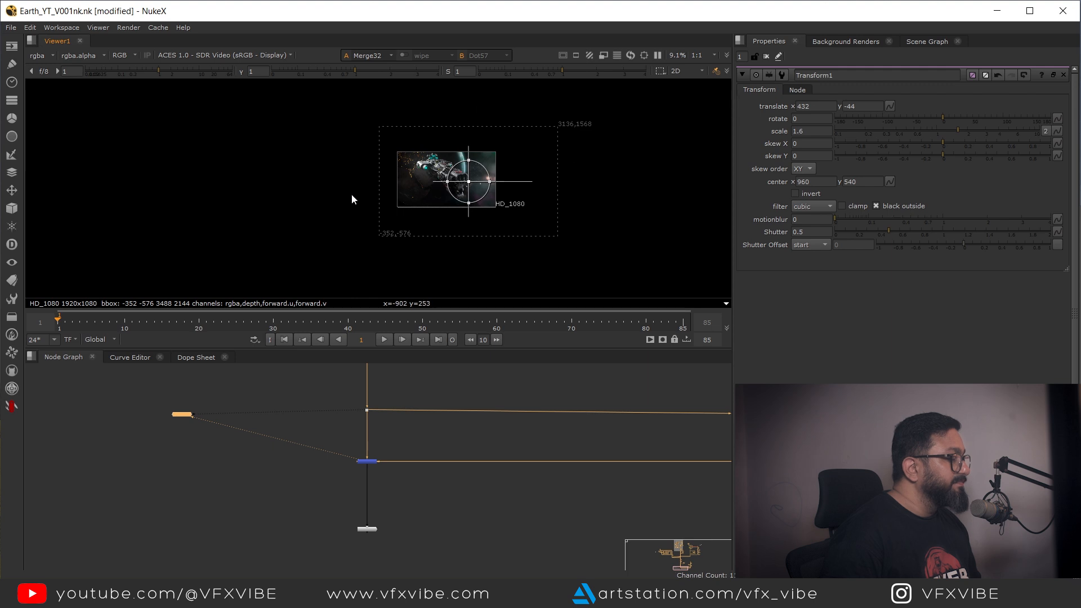
# Step: Inspect the nodes of the flare branch one by one in the viewer
pyautogui.moveTo(572, 475); pyautogui.dragTo(273, 525)
pyautogui.scroll(4, 533, 481)
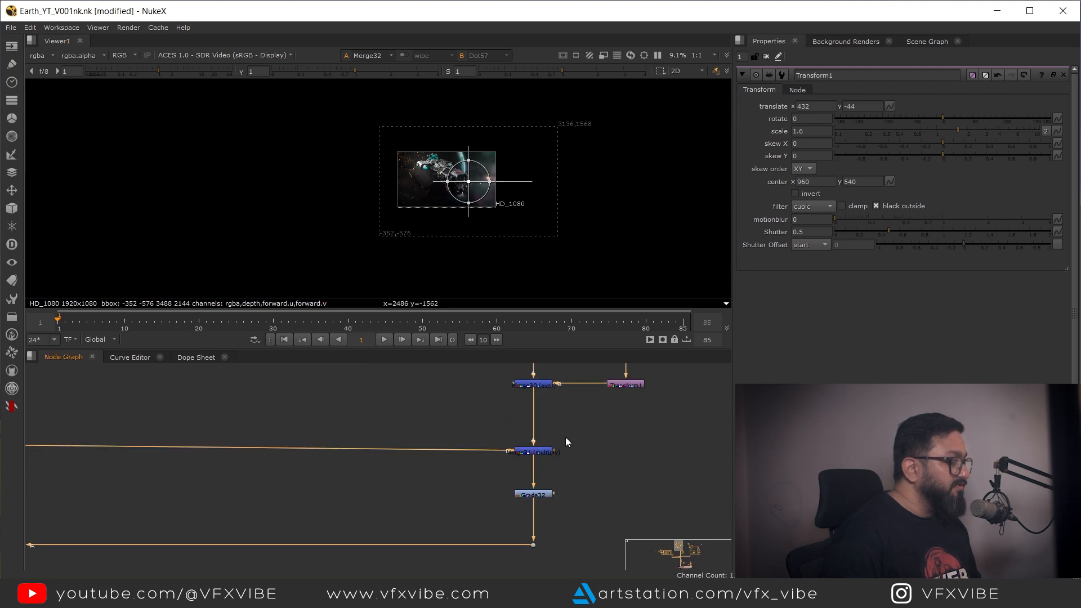
pyautogui.click(541, 449)
pyautogui.press('1')
pyautogui.click(549, 439)
pyautogui.moveTo(560, 370); pyautogui.dragTo(510, 453)
pyautogui.click(535, 437)
pyautogui.press('1')
pyautogui.click(525, 478)
pyautogui.press('1')
pyautogui.click(553, 473)
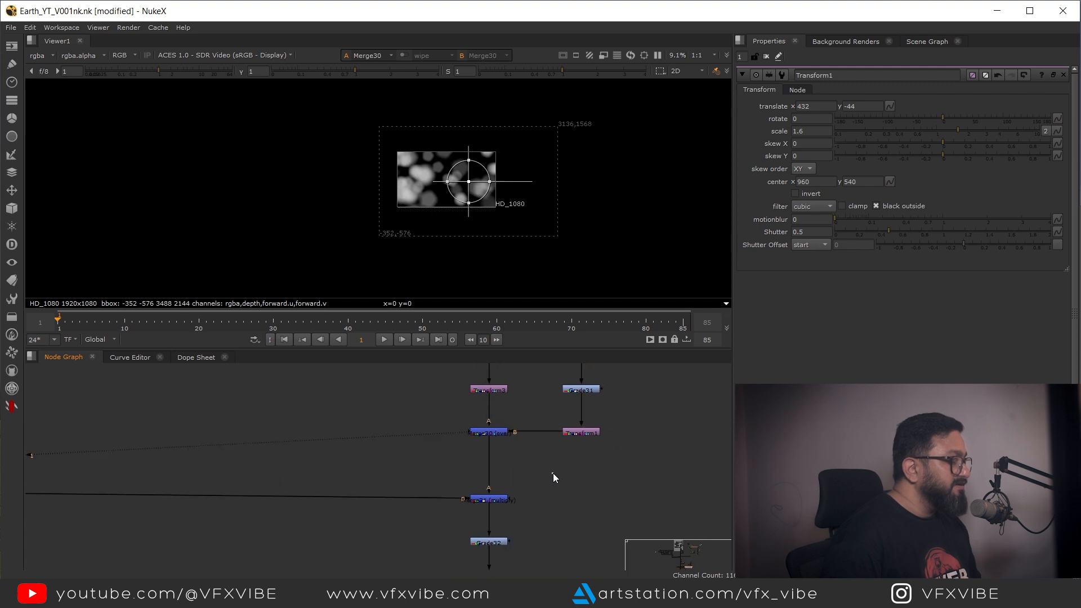
# Step: Add a Crop node after the flare Merge node
pyautogui.press('Tab')
pyautogui.write('crop')
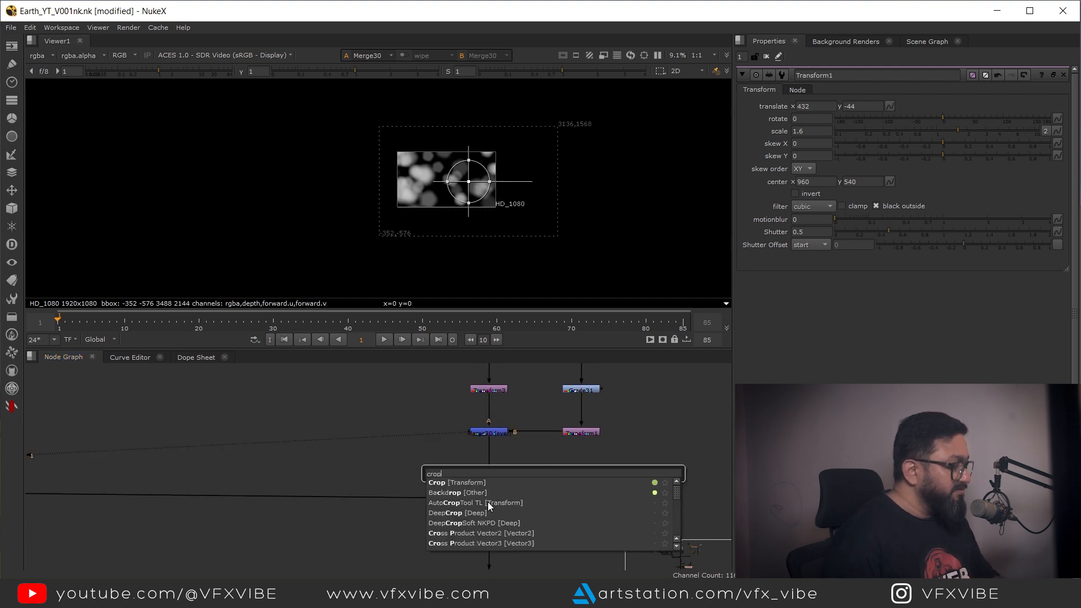
pyautogui.click(446, 482)
pyautogui.moveTo(509, 470); pyautogui.dragTo(489, 465)
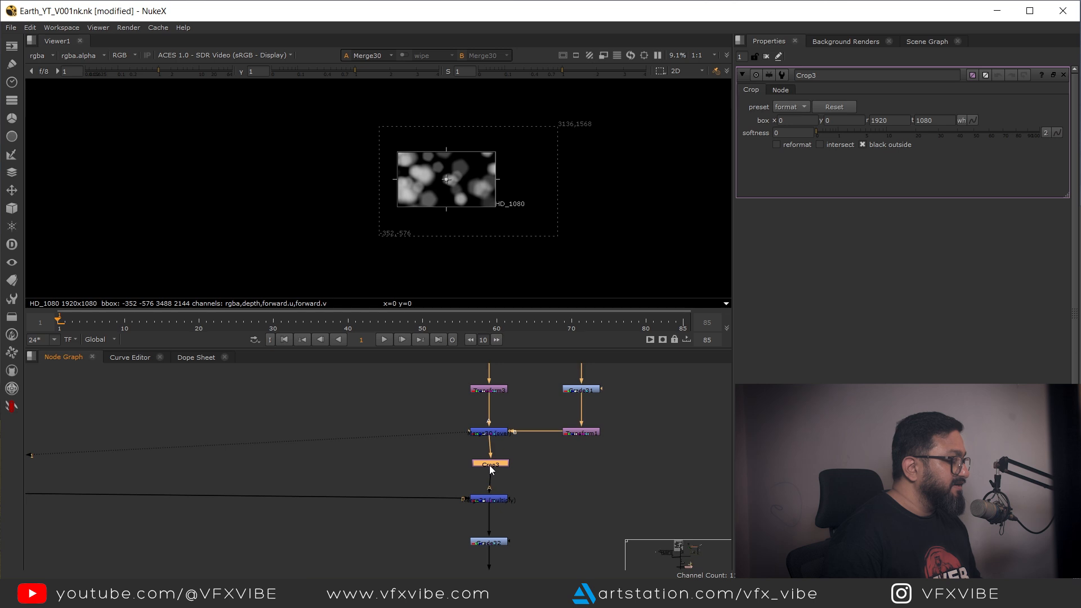
# Step: Review the cropped flare layer within the final comp in the viewer
pyautogui.press('1')
pyautogui.scroll(-3, 493, 512)
pyautogui.moveTo(169, 542); pyautogui.dragTo(416, 457)
pyautogui.scroll(1, 416, 457)
pyautogui.click(265, 470)
pyautogui.press('2')
pyautogui.click(178, 496)
pyautogui.press('f')
pyautogui.press('1')
pyautogui.moveTo(320, 461); pyautogui.dragTo(408, 448)
pyautogui.moveTo(408, 448); pyautogui.dragTo(275, 488)
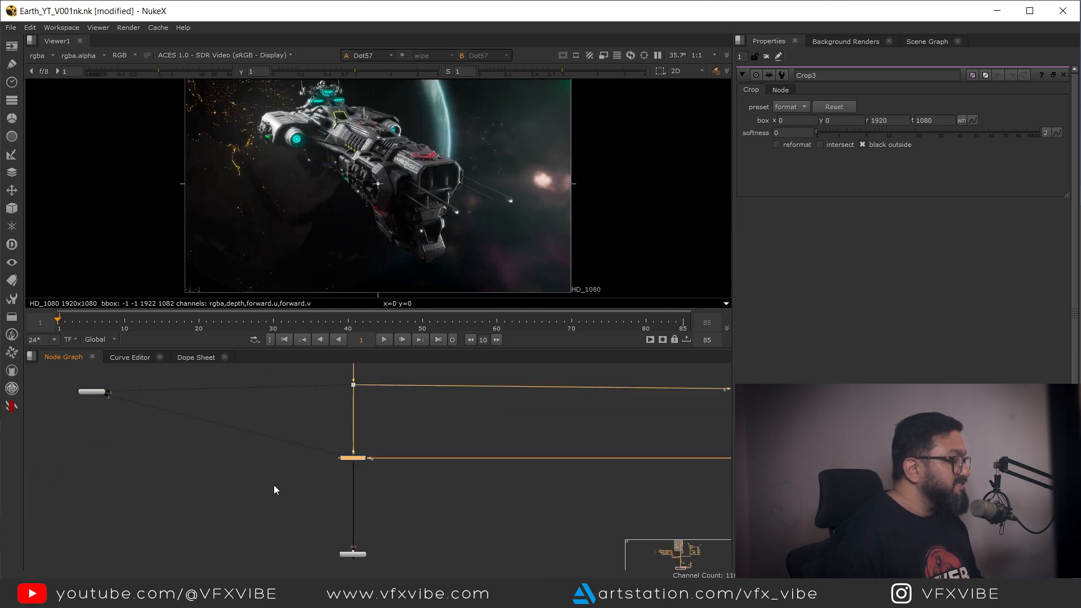
pyautogui.press('1')
pyautogui.moveTo(575, 142); pyautogui.dragTo(528, 179)
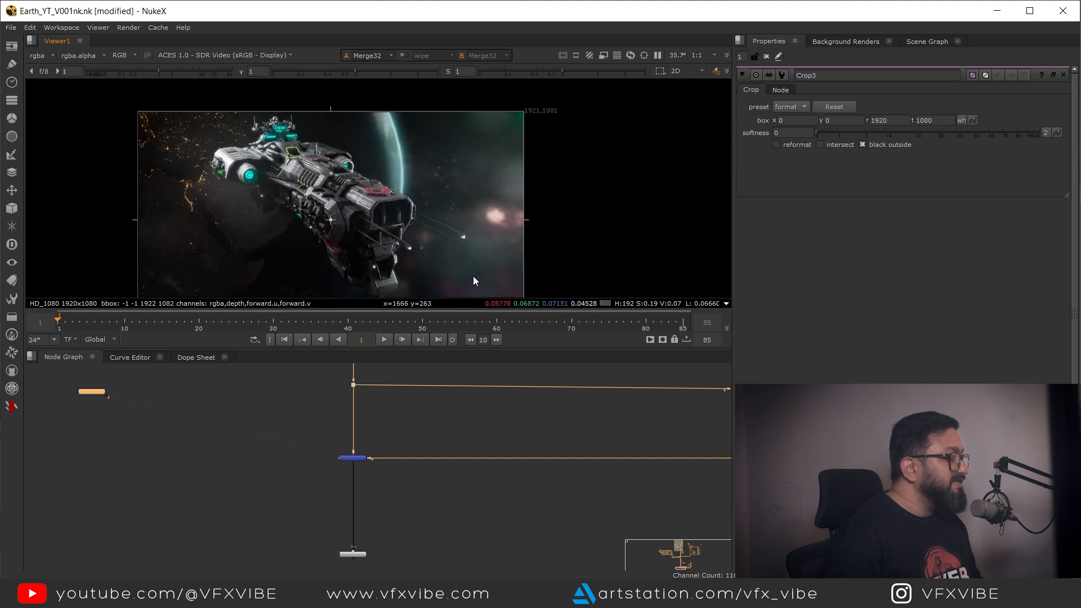
# Step: Set the final flare Merge's mix to 0.555
pyautogui.moveTo(321, 415); pyautogui.dragTo(369, 369)
pyautogui.press('1')
pyautogui.click(357, 458)
pyautogui.press('1')
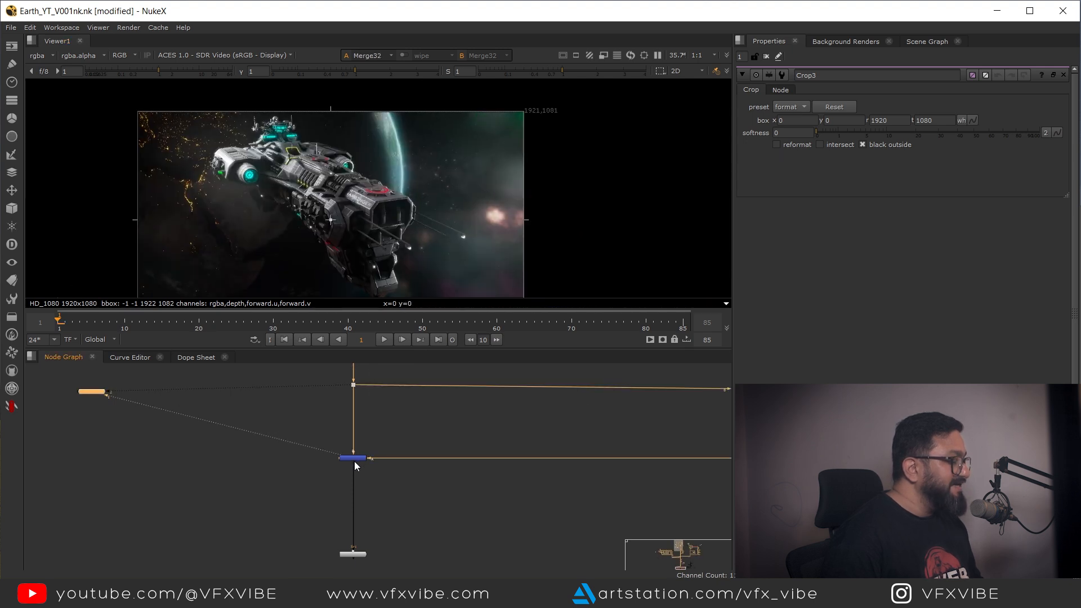
pyautogui.doubleClick(354, 457)
pyautogui.moveTo(1025, 218); pyautogui.dragTo(936, 236)
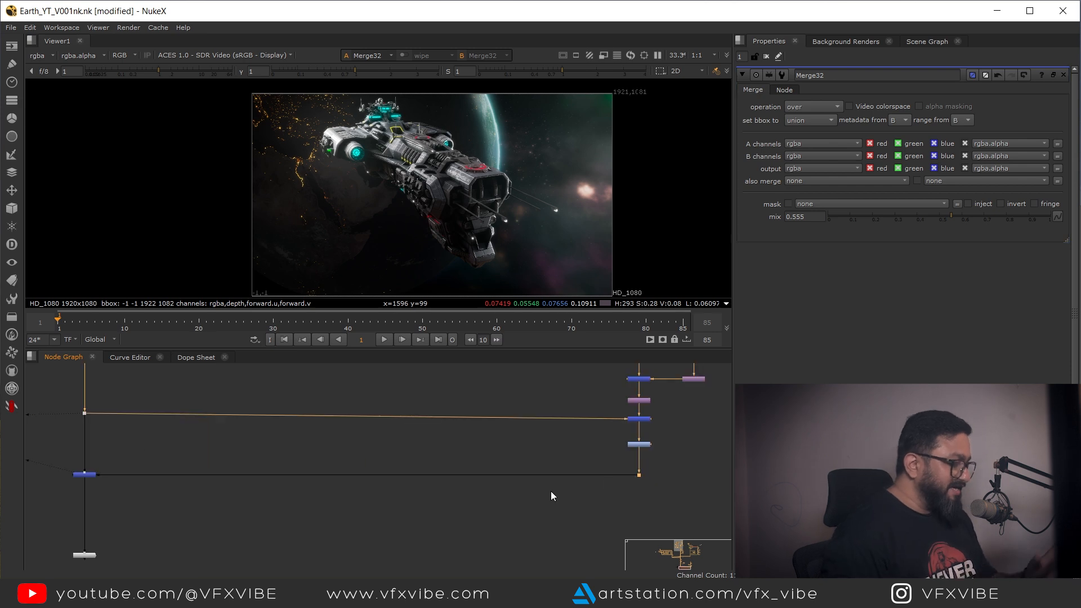
# Step: Examine the color-wheel and noise node branch of the lens effects setup in the viewer
pyautogui.click(483, 505)
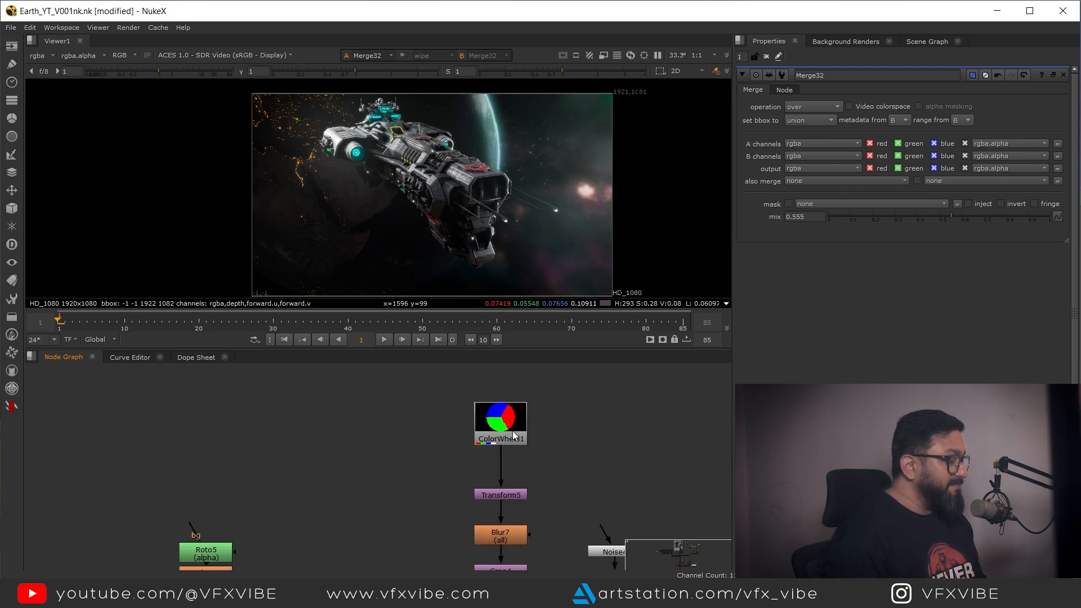
pyautogui.click(506, 431)
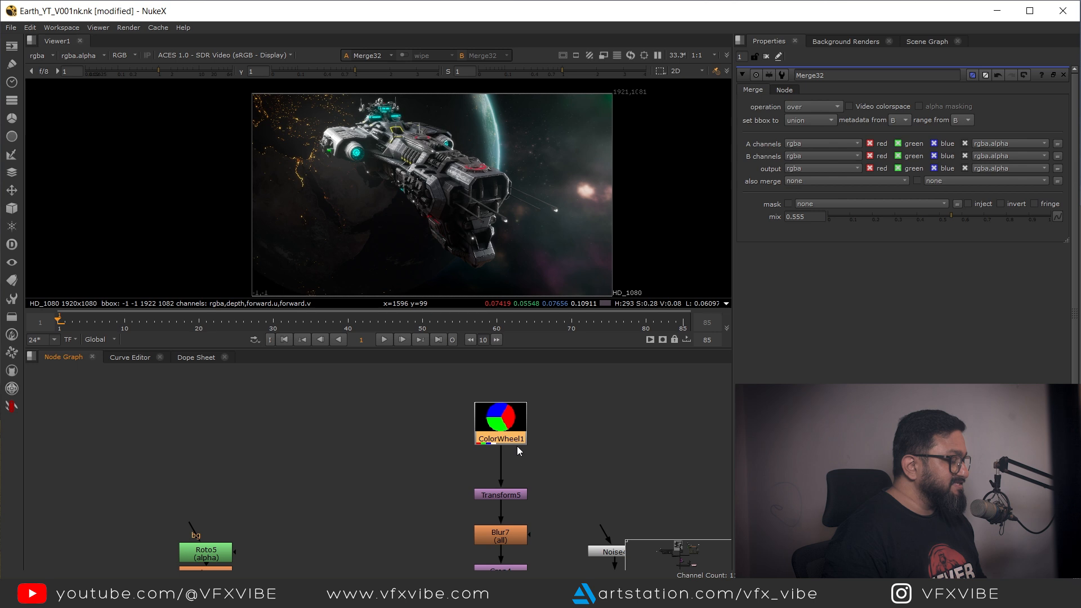
pyautogui.press('1')
pyautogui.moveTo(539, 452); pyautogui.dragTo(482, 392)
pyautogui.click(453, 438)
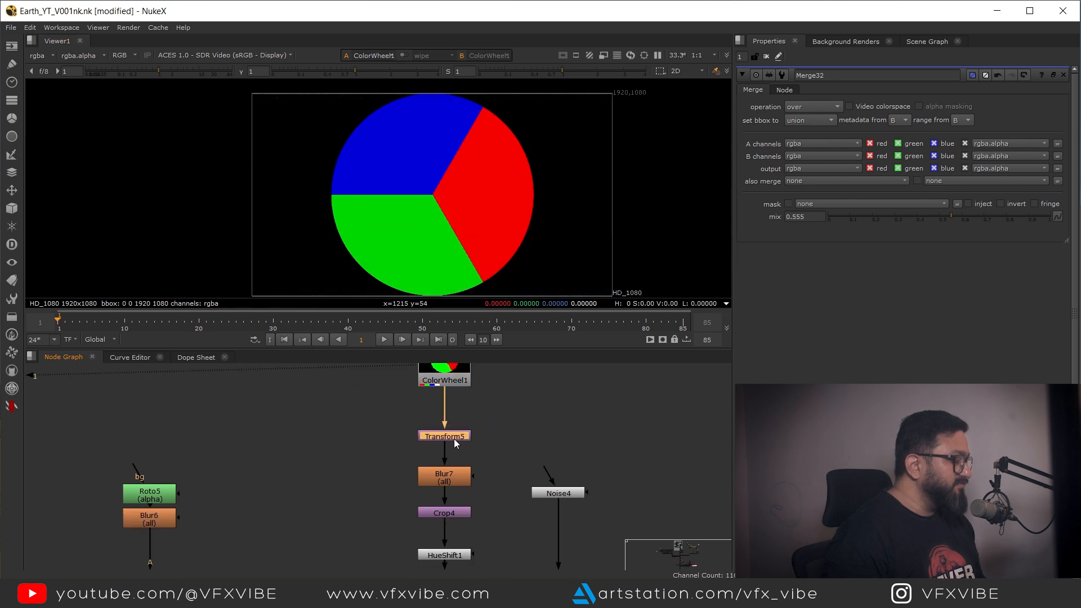
pyautogui.press('1')
pyautogui.moveTo(470, 465); pyautogui.dragTo(463, 448)
pyautogui.press('1')
pyautogui.scroll(2, 443, 464)
pyautogui.click(445, 461)
pyautogui.press('1')
pyautogui.scroll(1, 483, 488)
pyautogui.moveTo(484, 488); pyautogui.dragTo(473, 458)
pyautogui.scroll(-2, 473, 462)
pyautogui.click(448, 488)
pyautogui.press('1')
pyautogui.moveTo(314, 512); pyautogui.dragTo(387, 519)
pyautogui.click(583, 395)
pyautogui.press('1')
pyautogui.moveTo(490, 505); pyautogui.dragTo(516, 453)
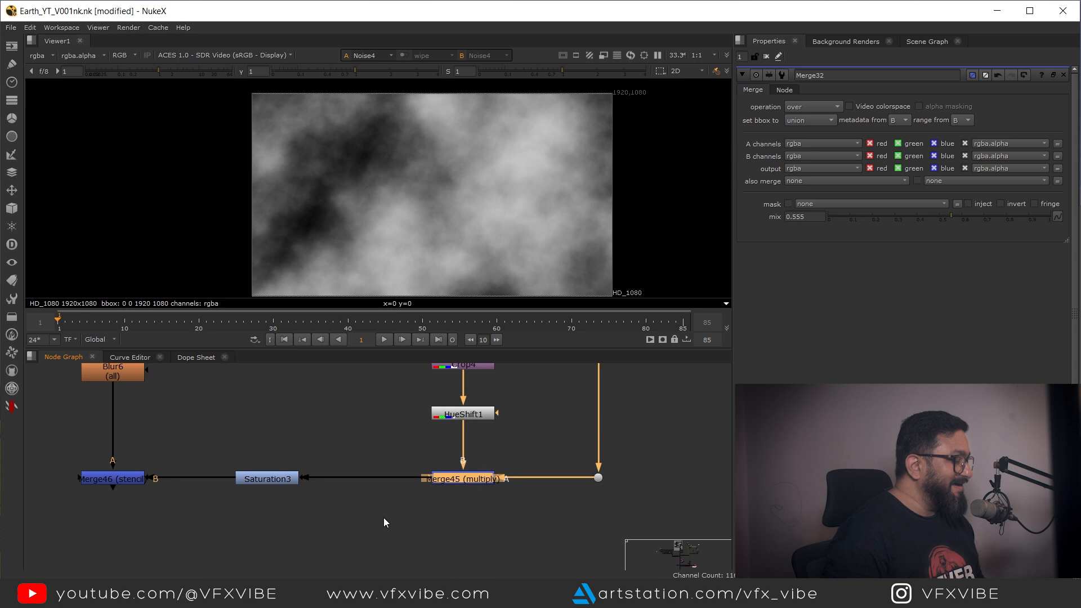
pyautogui.click(445, 478)
pyautogui.press('1')
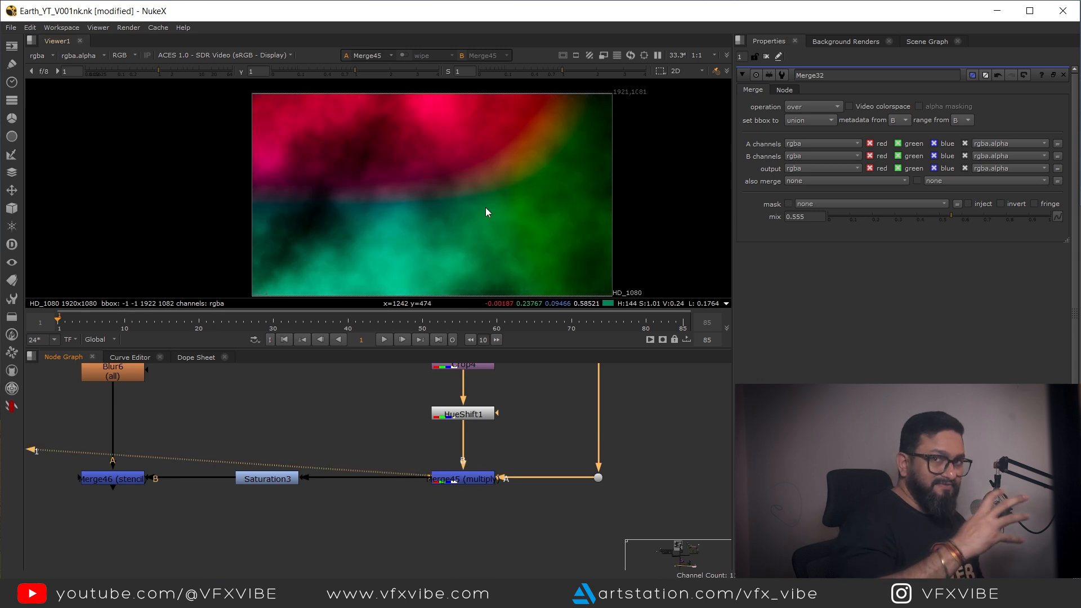
pyautogui.moveTo(341, 442); pyautogui.dragTo(234, 508)
pyautogui.press('1')
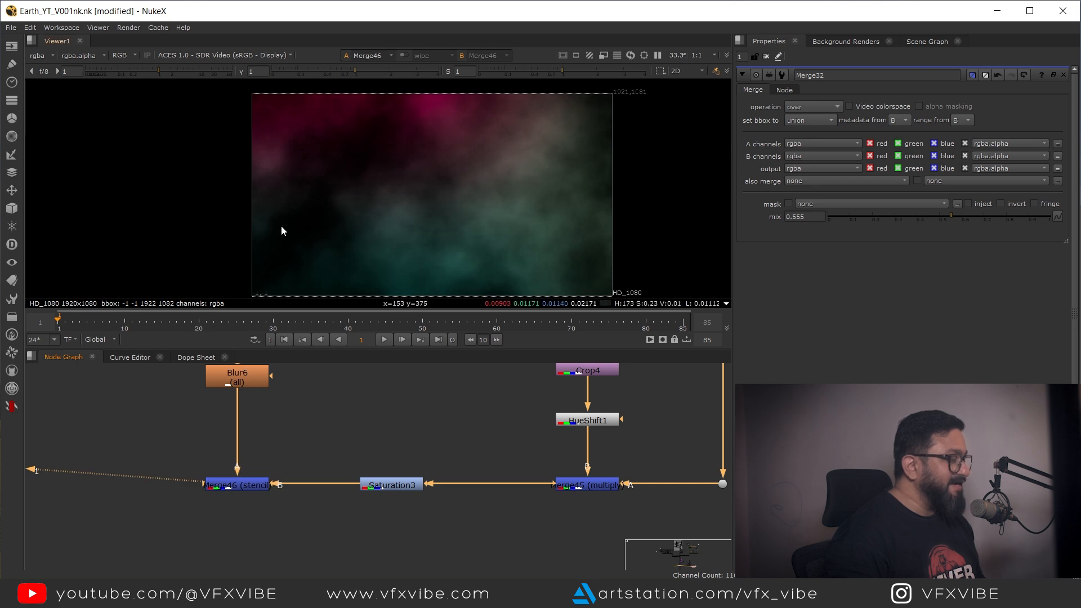
pyautogui.scroll(-8, 307, 542)
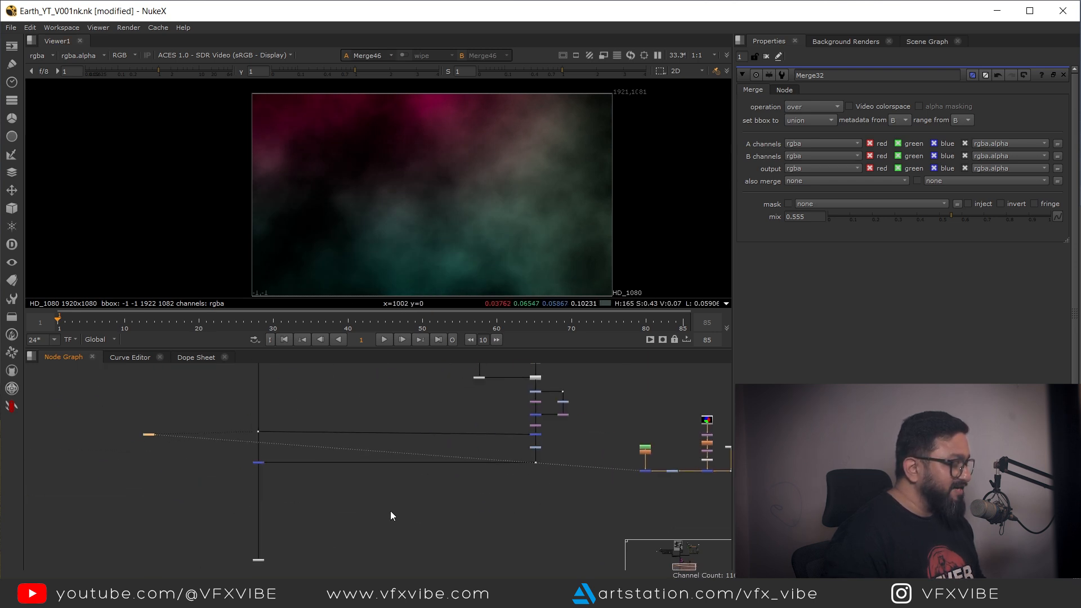
# Step: Add a Merge node and connect the color-wheel gas layer over the spaceship comp
pyautogui.press('m')
pyautogui.scroll(3, 337, 491)
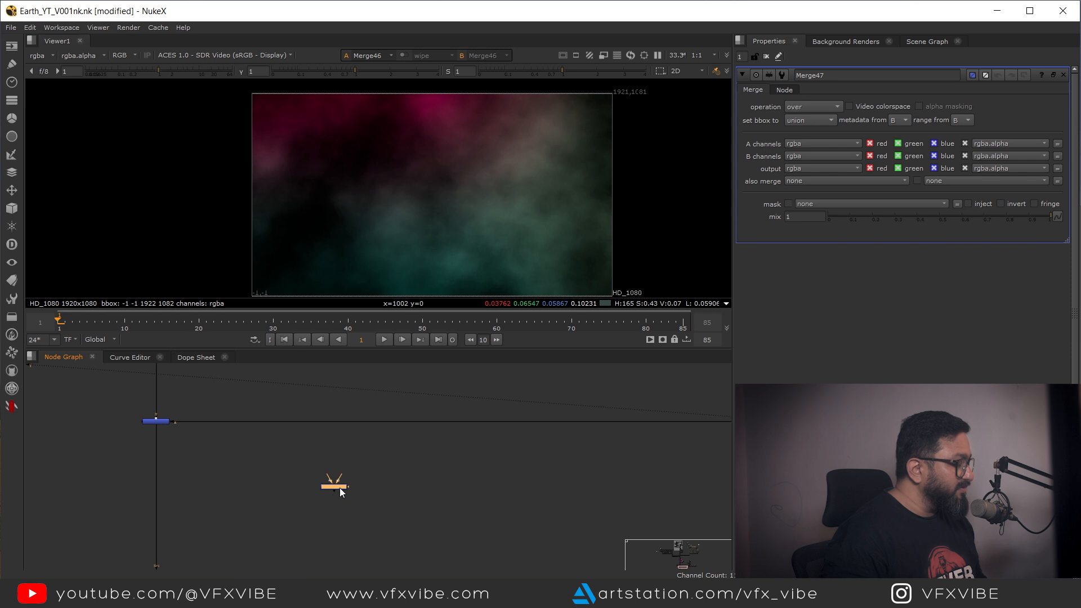
pyautogui.scroll(-4, 158, 491)
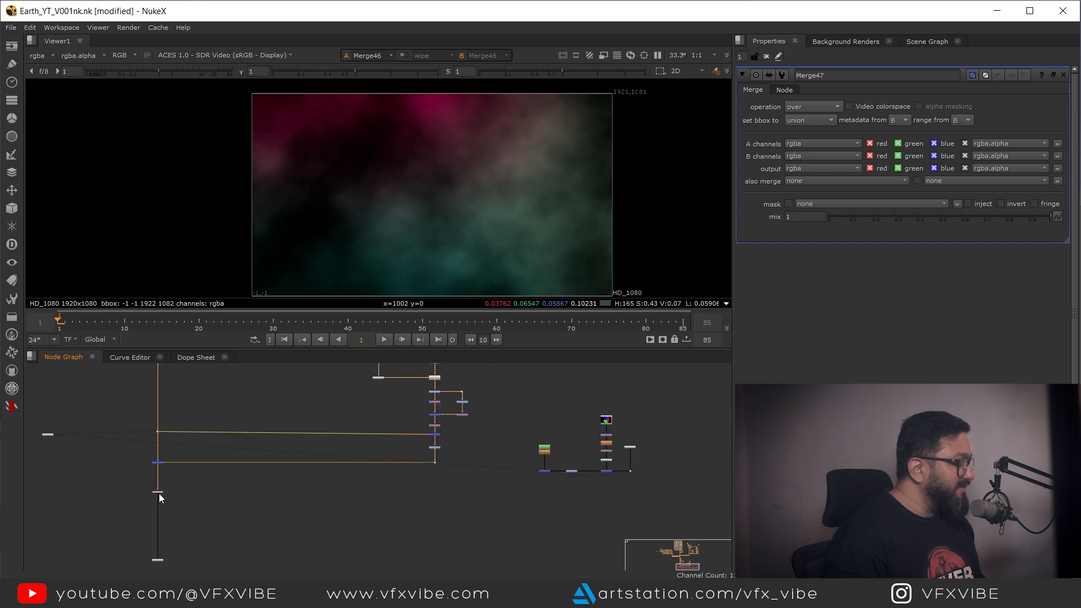
pyautogui.moveTo(153, 488); pyautogui.dragTo(633, 455)
pyautogui.scroll(3, 174, 499)
pyautogui.scroll(-3, 632, 455)
pyautogui.moveTo(707, 384); pyautogui.dragTo(515, 509)
pyautogui.moveTo(570, 455); pyautogui.dragTo(570, 475)
pyautogui.moveTo(201, 473); pyautogui.dragTo(396, 458)
pyautogui.scroll(4, 396, 457)
# Step: Lower the gas layer Merge's mix to 0.15 while viewing the comp
pyautogui.click(363, 438)
pyautogui.press('1')
pyautogui.click(363, 496)
pyautogui.press('1')
pyautogui.scroll(1, 374, 487)
pyautogui.moveTo(364, 499)
pyautogui.mouseDown()
pyautogui.moveTo(372, 501)
pyautogui.moveTo(365, 503)
pyautogui.mouseUp()
pyautogui.moveTo(1045, 218); pyautogui.dragTo(853, 245)
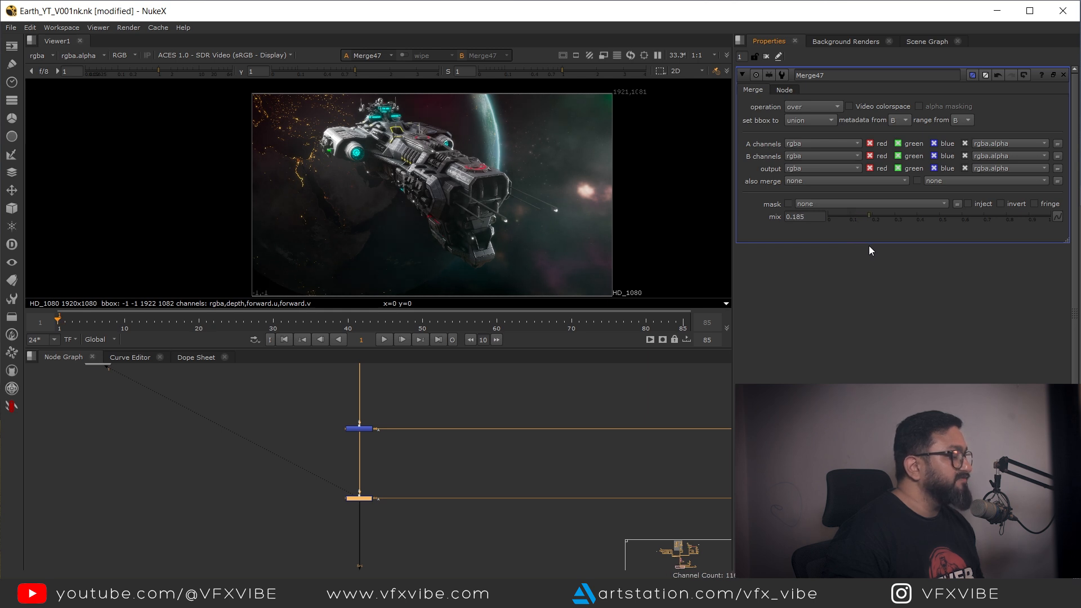
pyautogui.moveTo(406, 401); pyautogui.dragTo(320, 444)
pyautogui.press('1')
pyautogui.moveTo(410, 475); pyautogui.dragTo(330, 502)
pyautogui.press('1')
pyautogui.scroll(3, 460, 114)
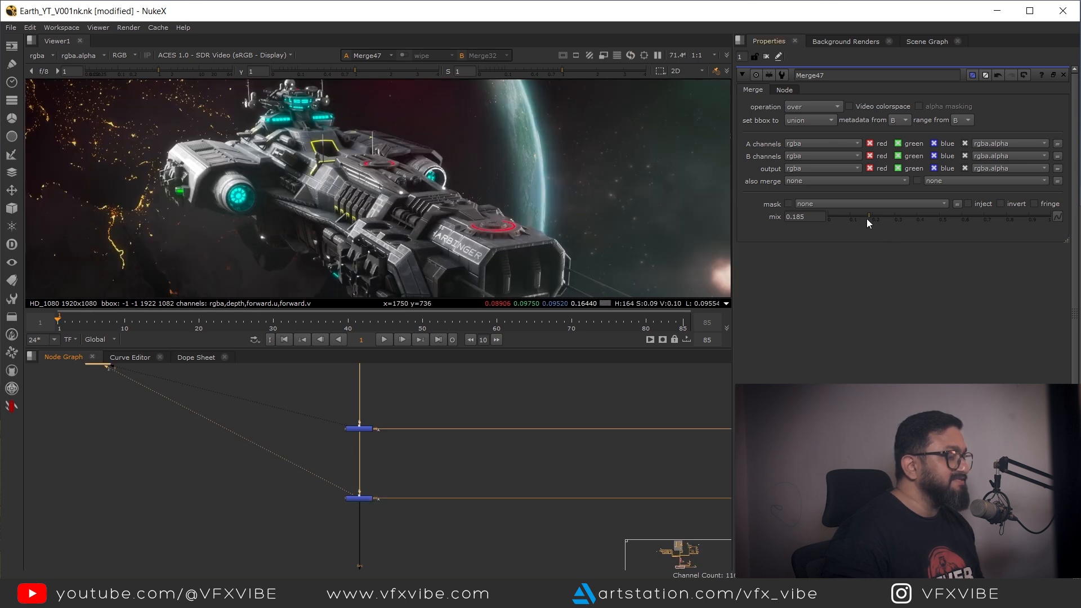
pyautogui.moveTo(866, 218); pyautogui.dragTo(861, 218)
# Step: Compare the comp with and without the gas layer by switching viewer inputs
pyautogui.scroll(-1, 472, 147)
pyautogui.moveTo(401, 408); pyautogui.dragTo(342, 454)
pyautogui.press('1')
pyautogui.moveTo(432, 464); pyautogui.dragTo(310, 504)
pyautogui.press('2')
pyautogui.press('1')
pyautogui.press('2')
pyautogui.press('f')
pyautogui.press('1')
pyautogui.press('2')
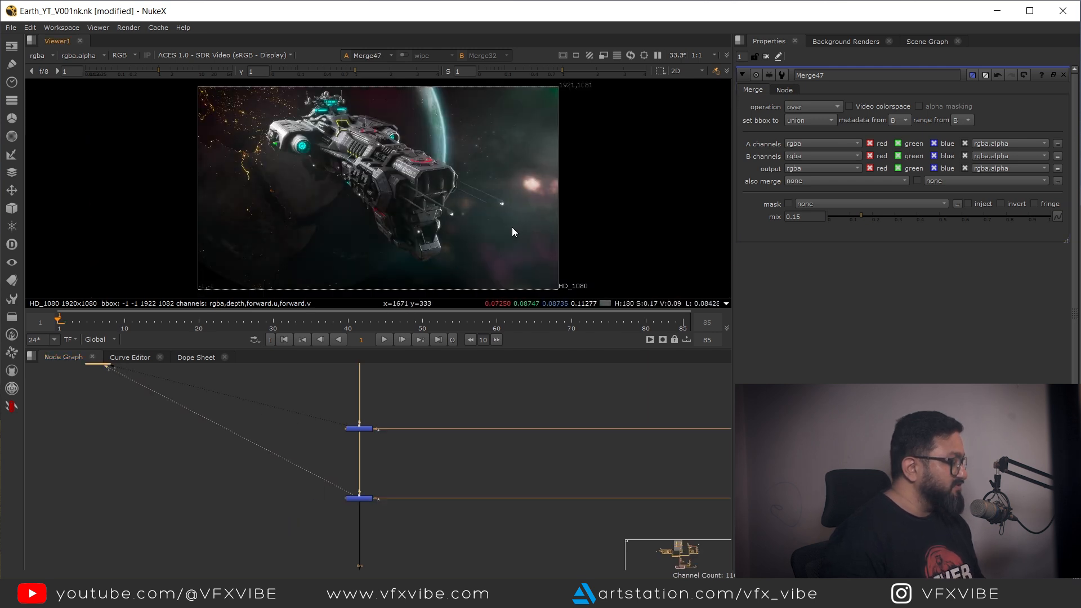
# Step: Toggle the gas layer Merge on and off in the maximized viewer to judge its effect
pyautogui.scroll(-6, 414, 426)
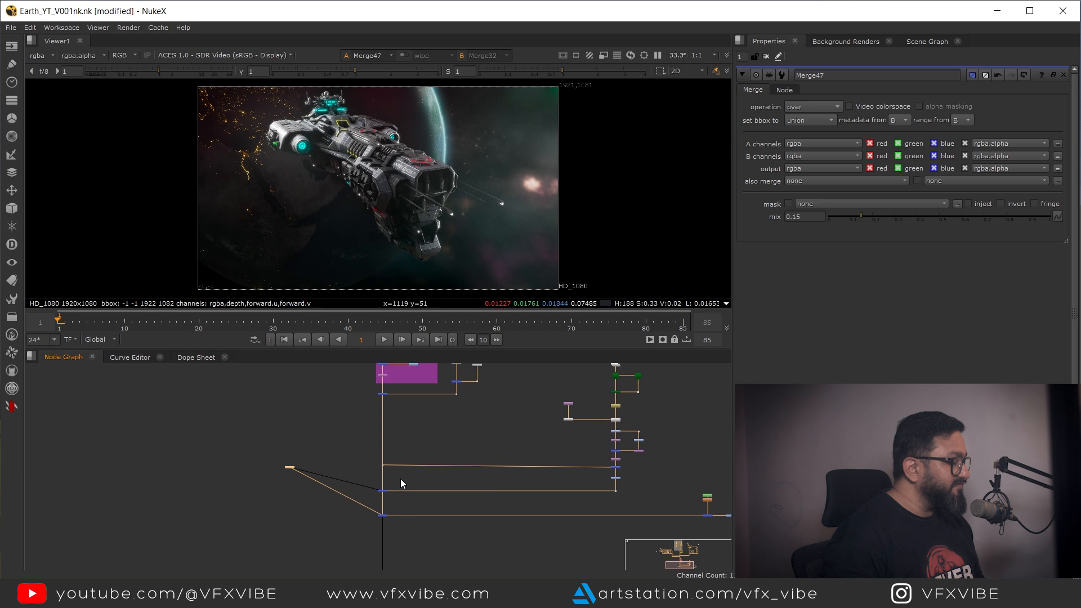
pyautogui.moveTo(373, 470); pyautogui.dragTo(416, 531)
pyautogui.press('space')
pyautogui.scroll(5, 538, 242)
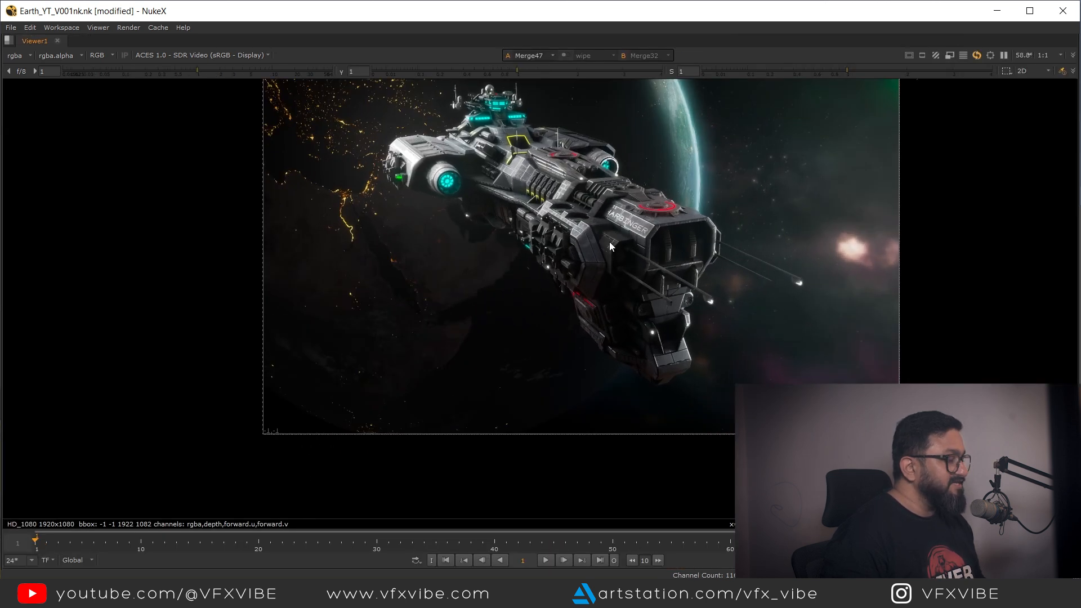
pyautogui.moveTo(573, 272); pyautogui.dragTo(594, 299)
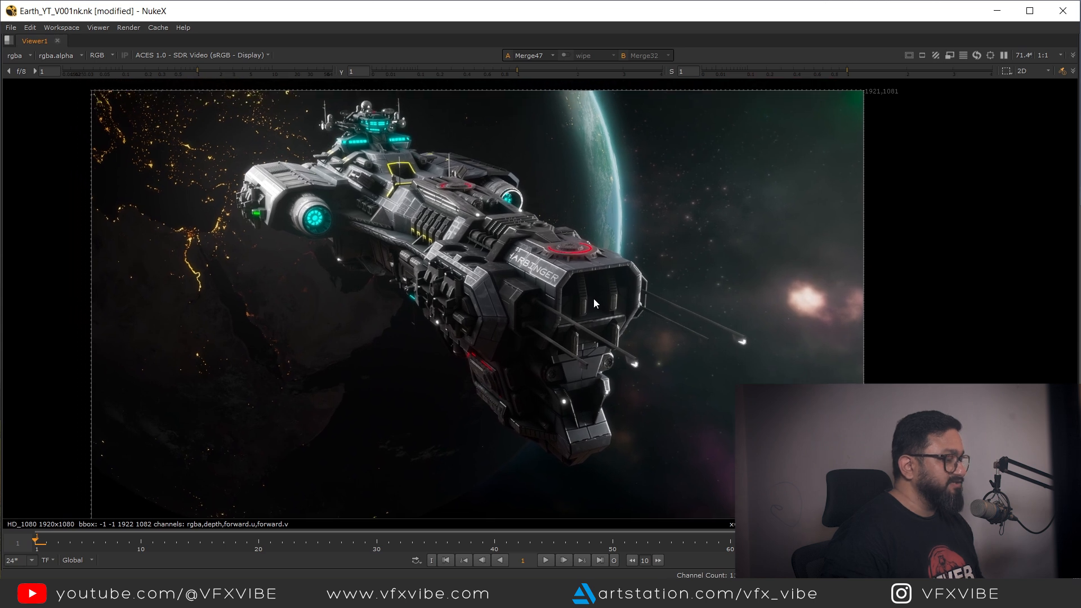
pyautogui.press('d')
pyautogui.press('d')
pyautogui.press('d')
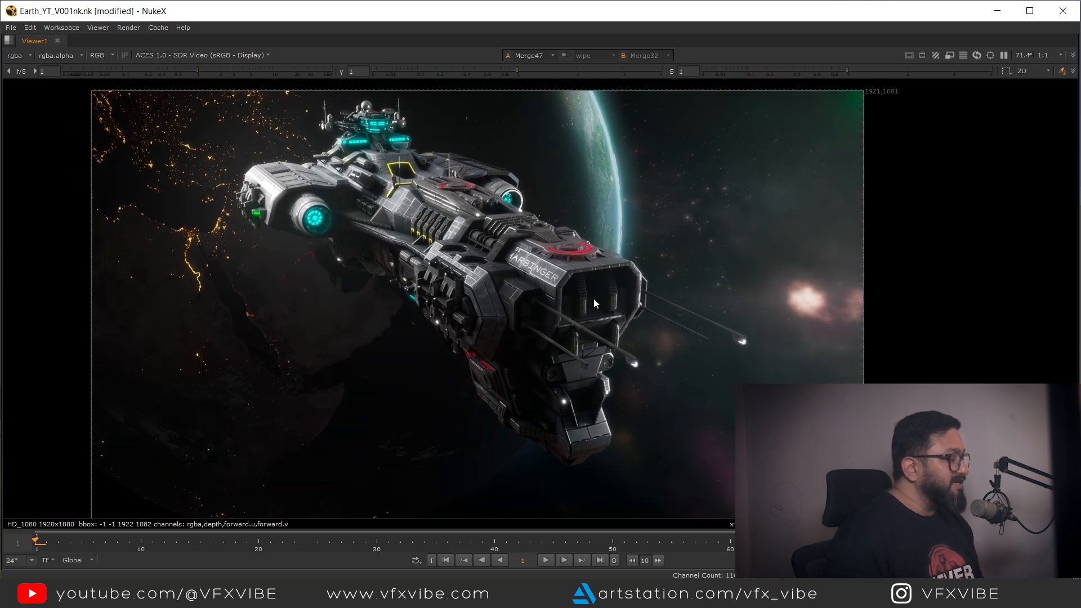
pyautogui.press('d')
pyautogui.press('d')
pyautogui.press('d')
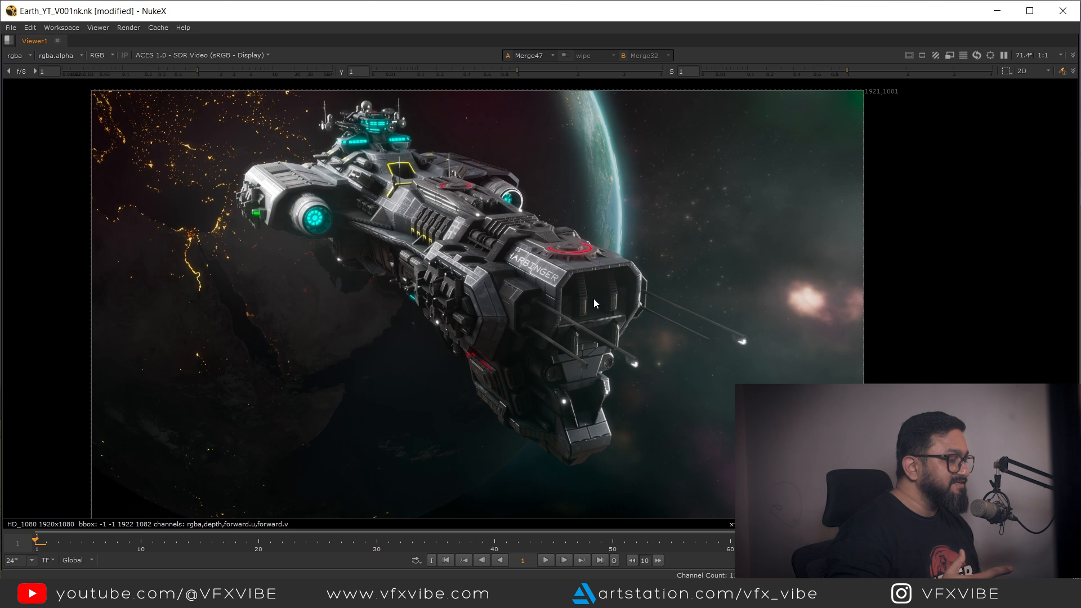
pyautogui.press('d')
pyautogui.press('d')
pyautogui.press('d')
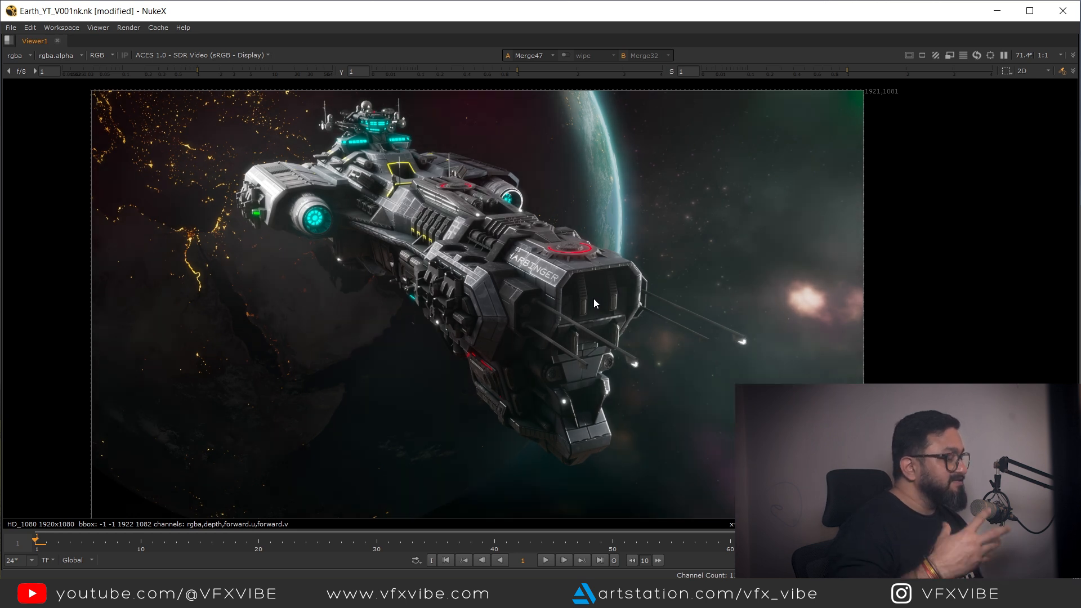
pyautogui.press('d')
pyautogui.press('d')
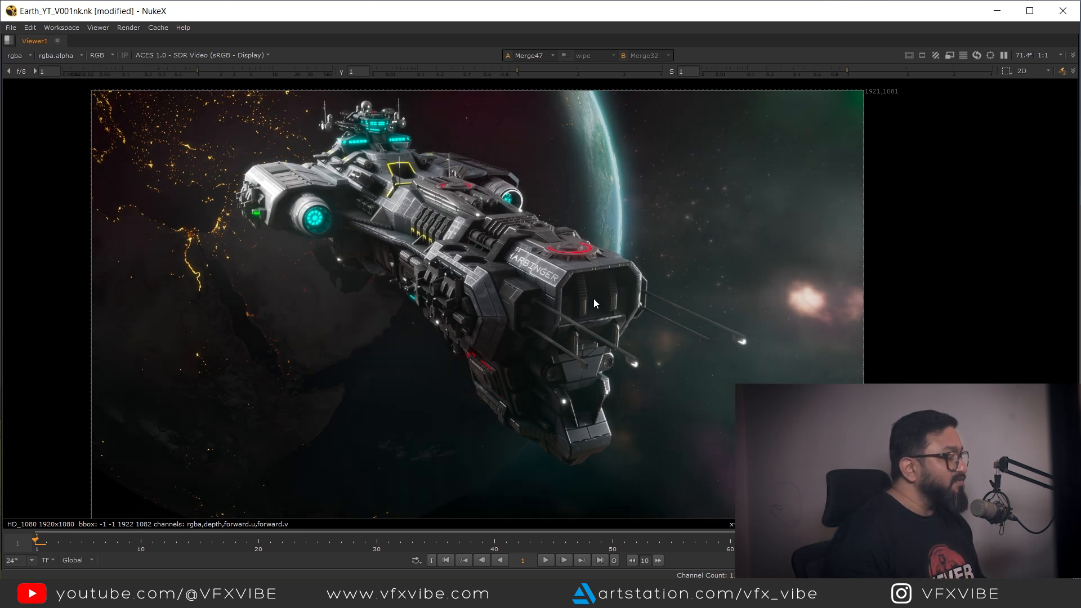
pyautogui.scroll(-3, 591, 301)
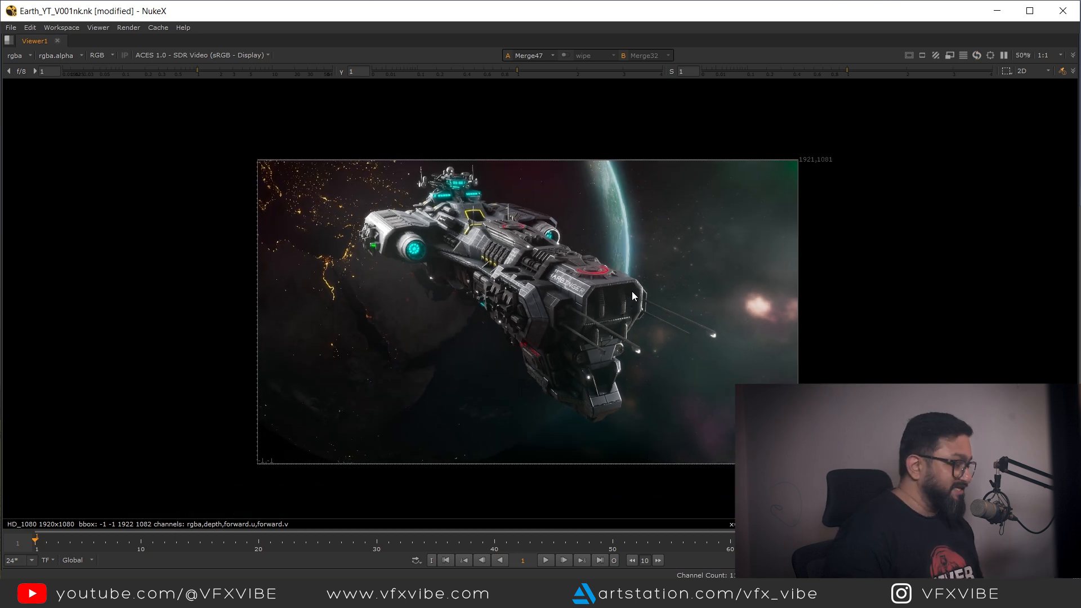
pyautogui.press('space')
# Step: Select the flare branch nodes and wrap them in a new backdrop
pyautogui.scroll(-5, 574, 392)
pyautogui.moveTo(585, 401); pyautogui.dragTo(499, 483)
pyautogui.scroll(3, 491, 472)
pyautogui.moveTo(446, 400); pyautogui.dragTo(539, 539)
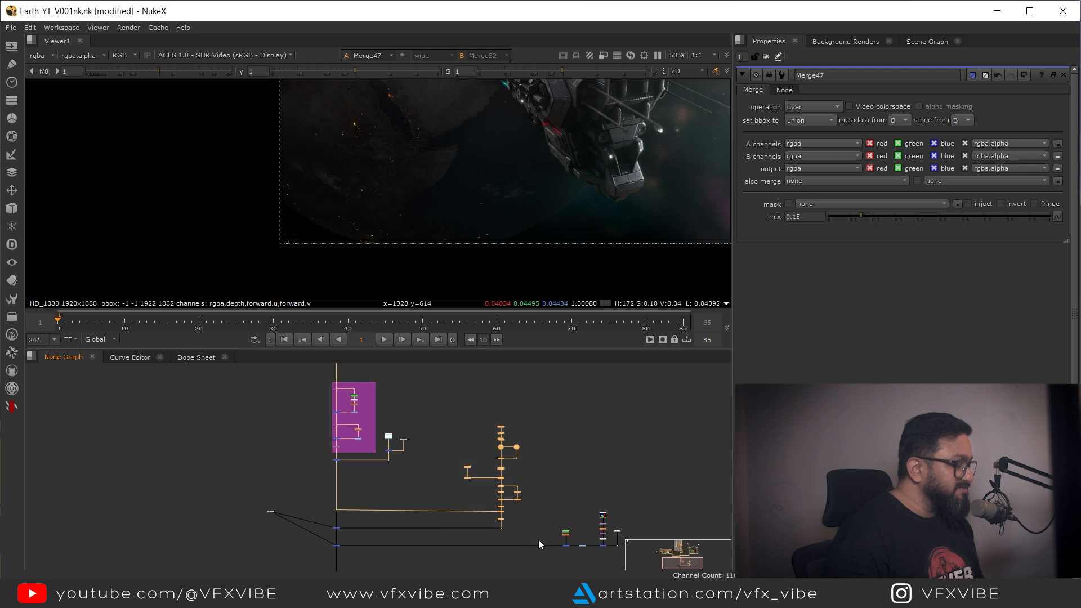
pyautogui.click(12, 317)
pyautogui.click(75, 352)
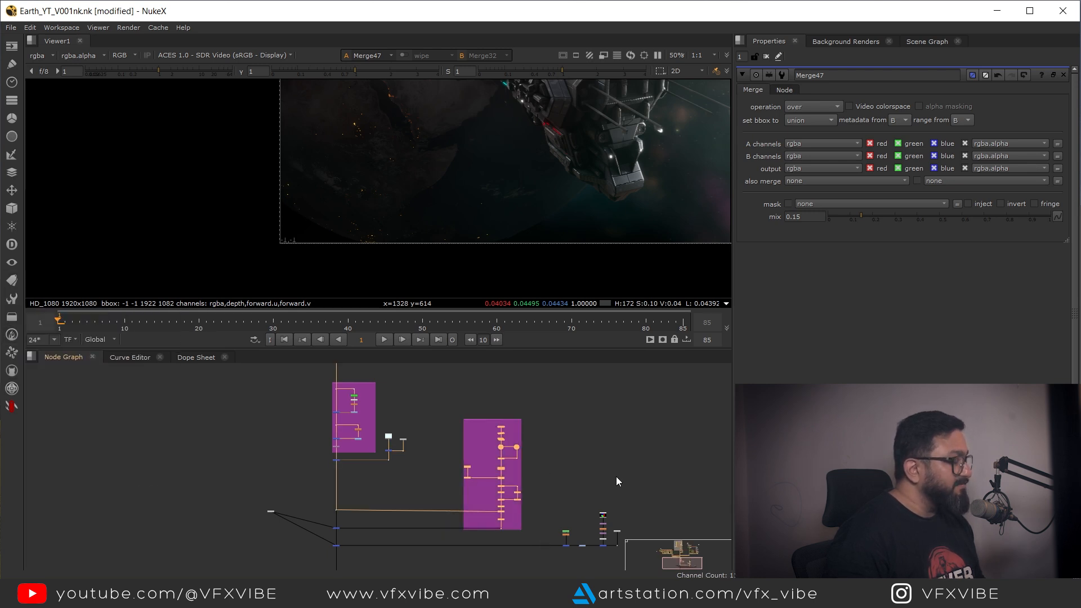
pyautogui.scroll(4, 493, 423)
pyautogui.click(489, 407)
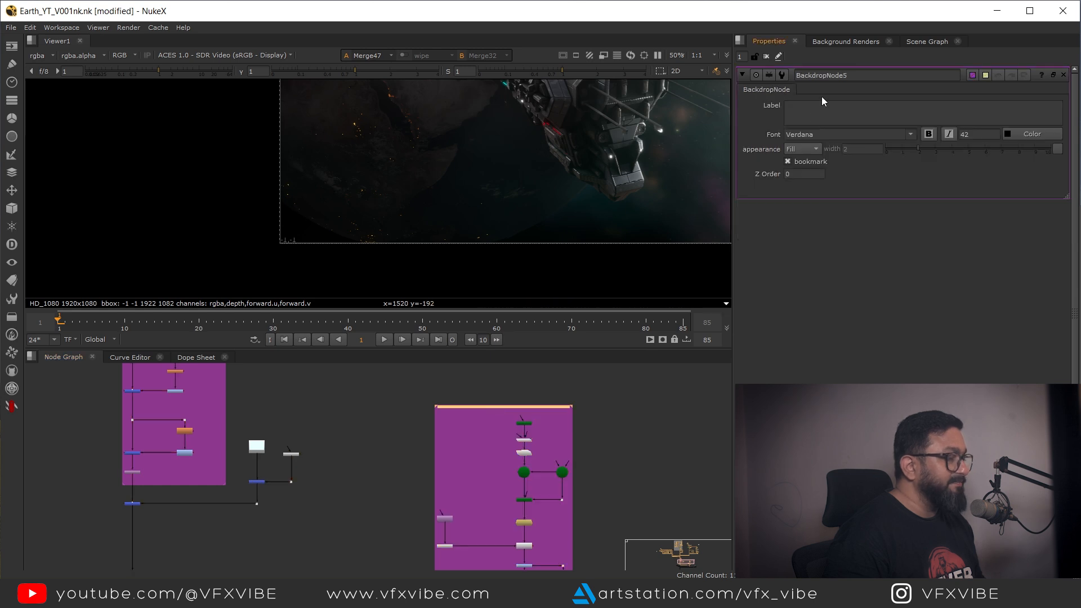
# Step: Wrap the gas layer nodes in a yellow-green backdrop labeled Gas Layer
pyautogui.click(620, 507)
pyautogui.moveTo(620, 507); pyautogui.dragTo(475, 415)
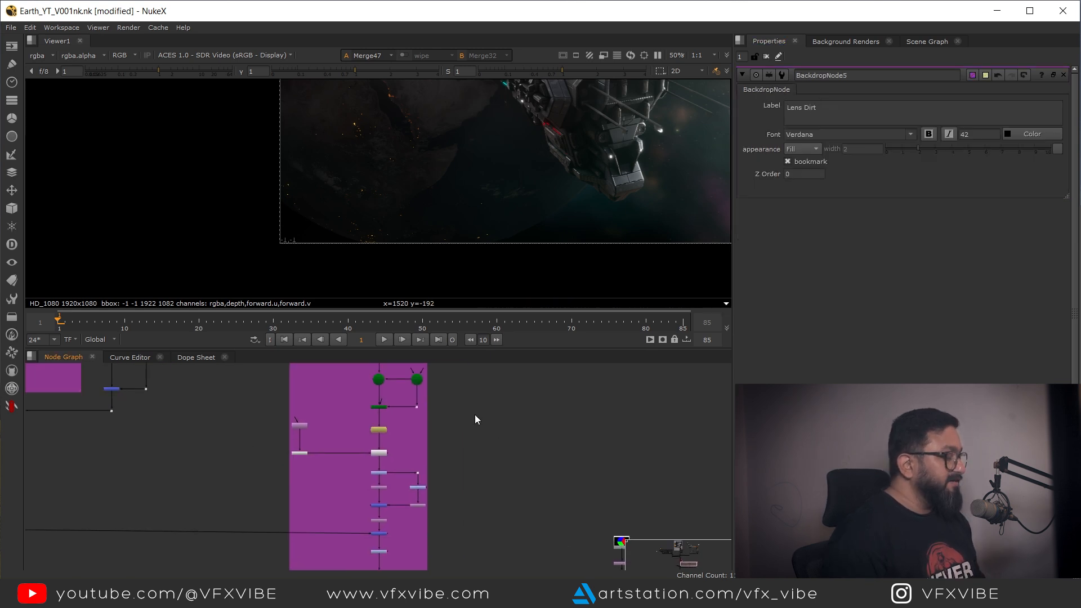
pyautogui.scroll(-3, 534, 500)
pyautogui.moveTo(534, 501); pyautogui.dragTo(589, 520)
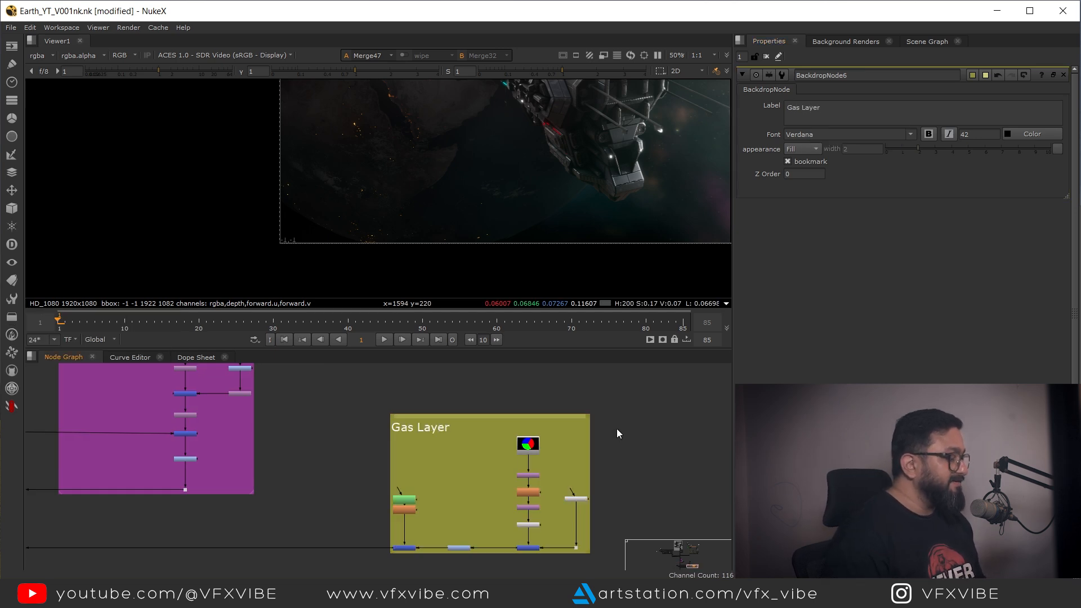
# Step: Rearrange the backdrops and node groups into a tidier node graph layout
pyautogui.scroll(-4, 617, 427)
pyautogui.scroll(-3, 473, 495)
pyautogui.scroll(2, 481, 495)
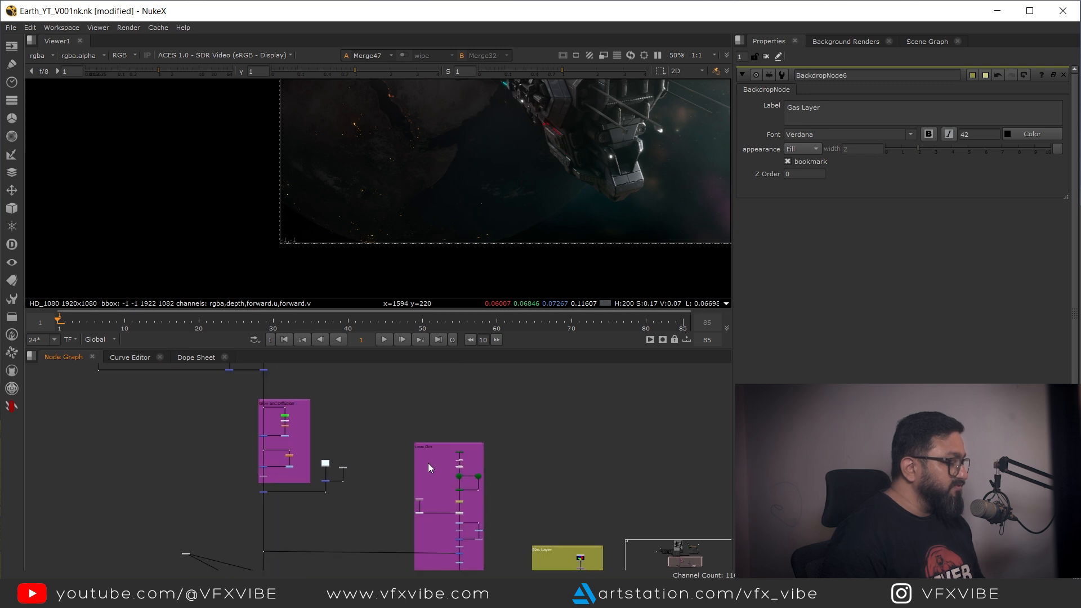
pyautogui.scroll(6, 444, 453)
pyautogui.scroll(-6, 443, 435)
pyautogui.moveTo(402, 471); pyautogui.dragTo(521, 478)
pyautogui.moveTo(448, 404); pyautogui.dragTo(499, 532)
pyautogui.scroll(1, 485, 501)
pyautogui.moveTo(517, 482); pyautogui.dragTo(435, 413)
pyautogui.moveTo(460, 532); pyautogui.dragTo(503, 339)
pyautogui.scroll(5, 378, 504)
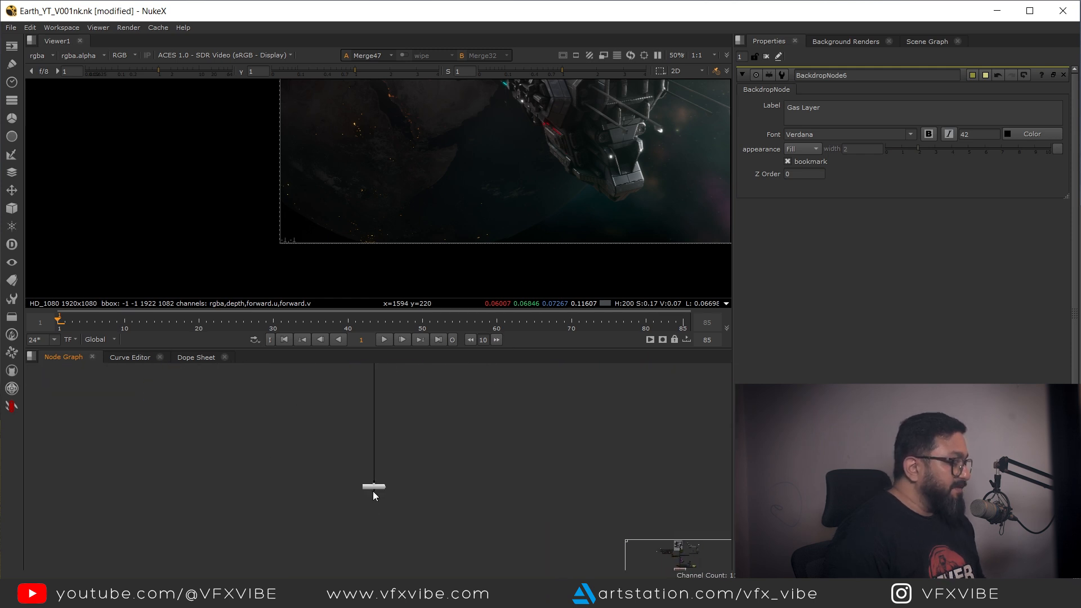
# Step: View the Chromatic Aberration node's output at the bottom of the tree
pyautogui.moveTo(374, 487); pyautogui.dragTo(375, 445)
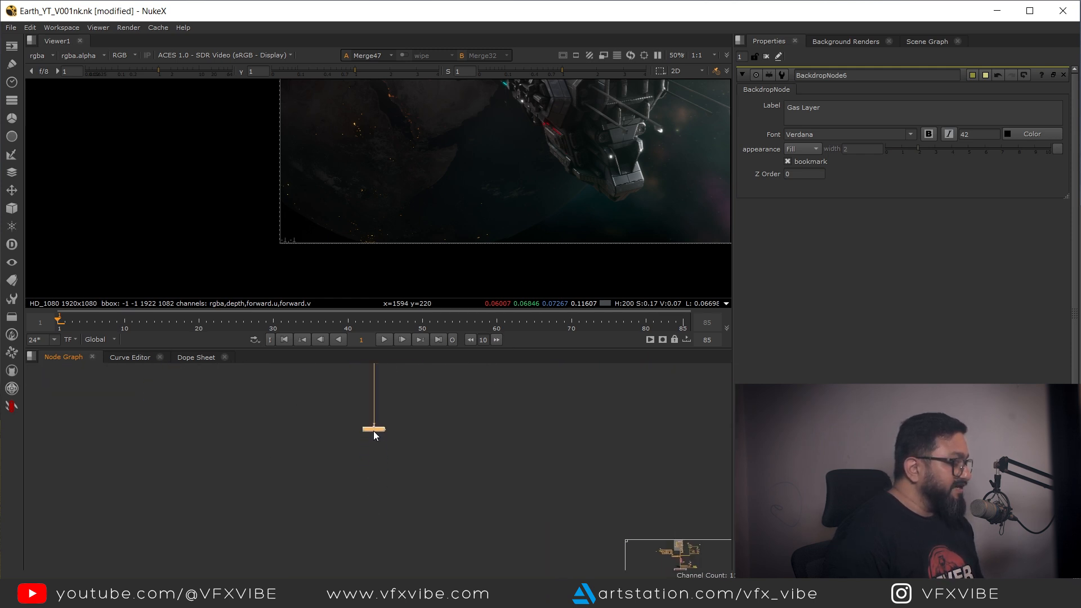
pyautogui.press('1')
pyautogui.click(314, 478)
pyautogui.moveTo(536, 144); pyautogui.dragTo(455, 222)
pyautogui.press('f')
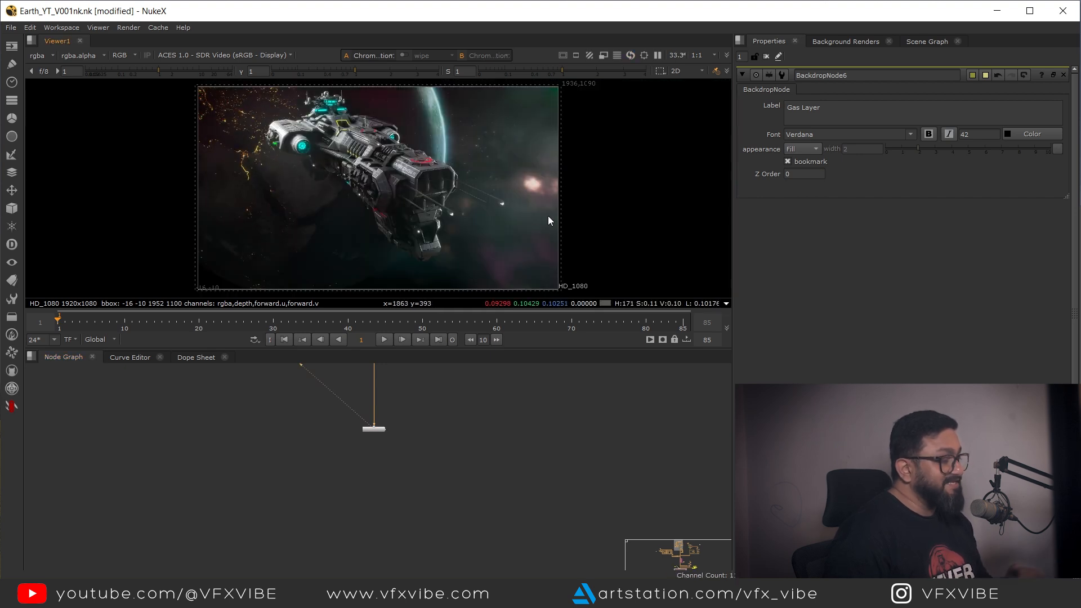
# Step: Add an apVignette node after the Chromatic Aberration and set size 1.57 and falloff 2.52
pyautogui.moveTo(397, 460); pyautogui.dragTo(398, 439)
pyautogui.click(456, 444)
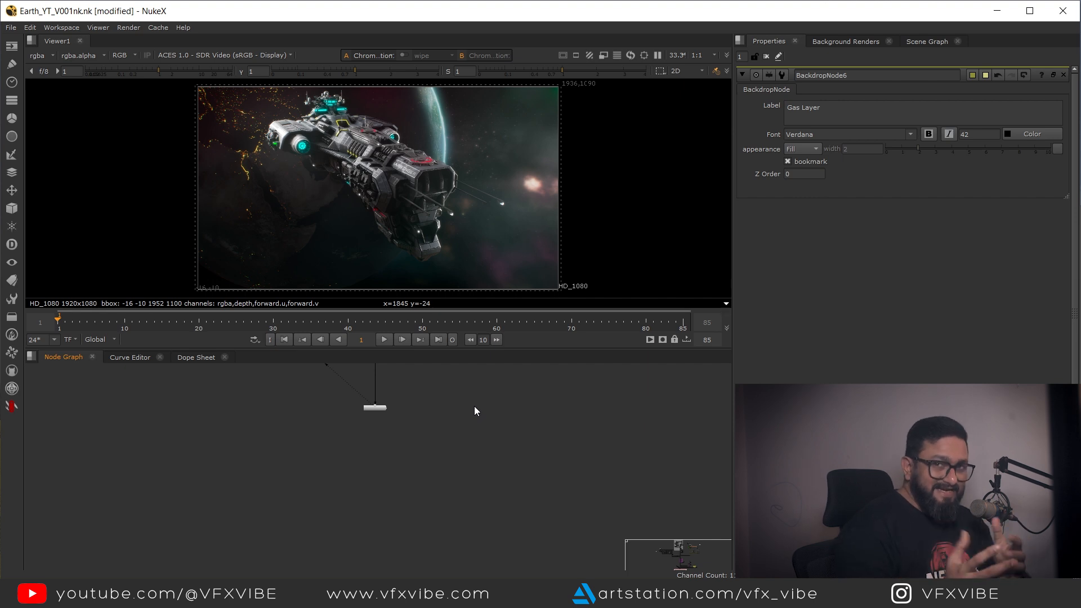
pyautogui.moveTo(474, 407); pyautogui.dragTo(405, 458)
pyautogui.press('Tab')
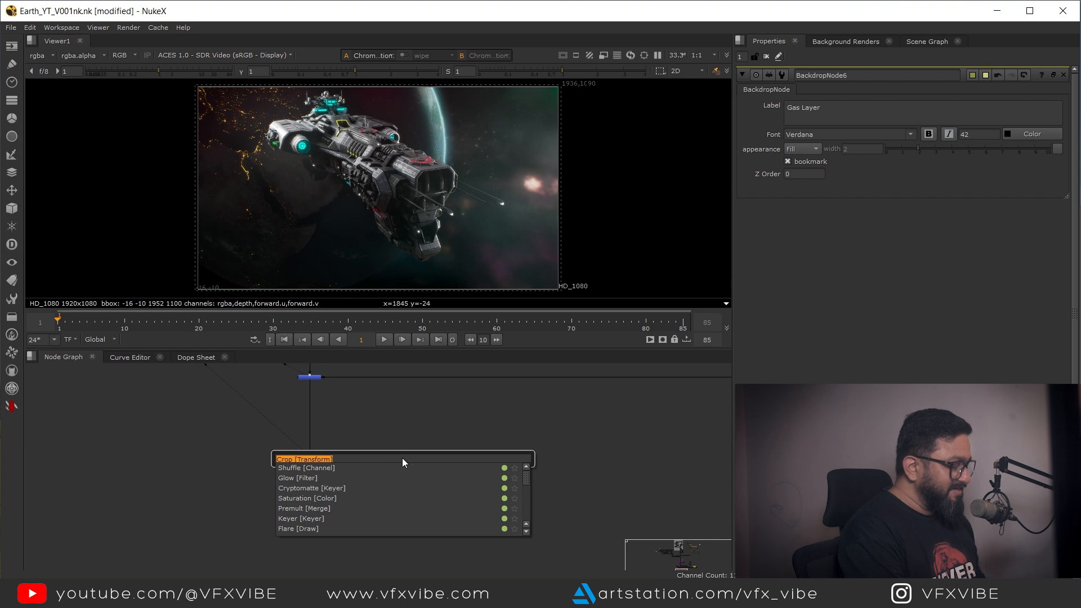
pyautogui.write('vigne')
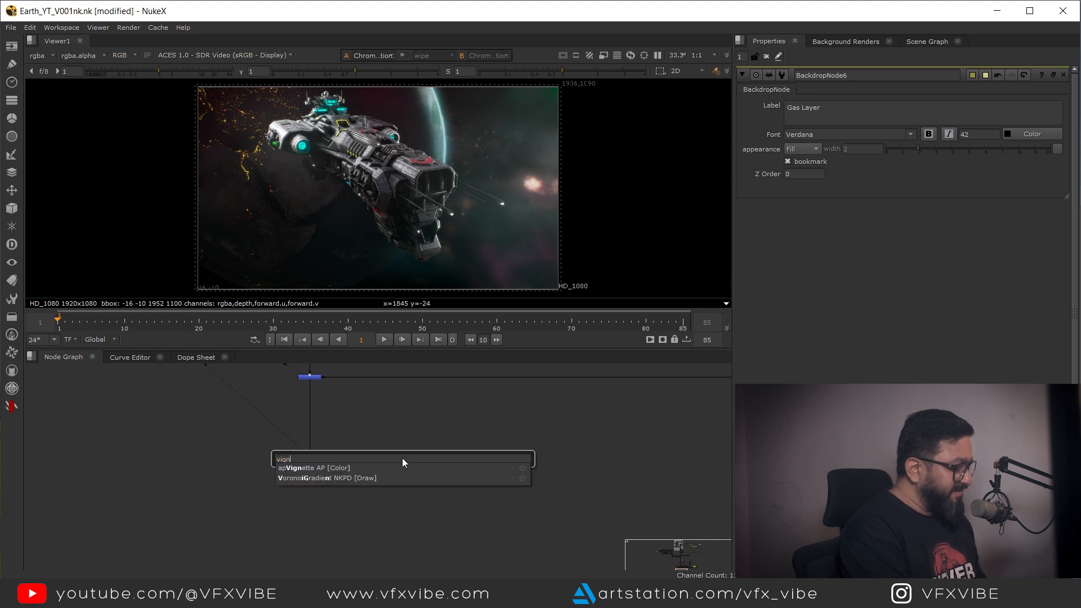
pyautogui.click(318, 470)
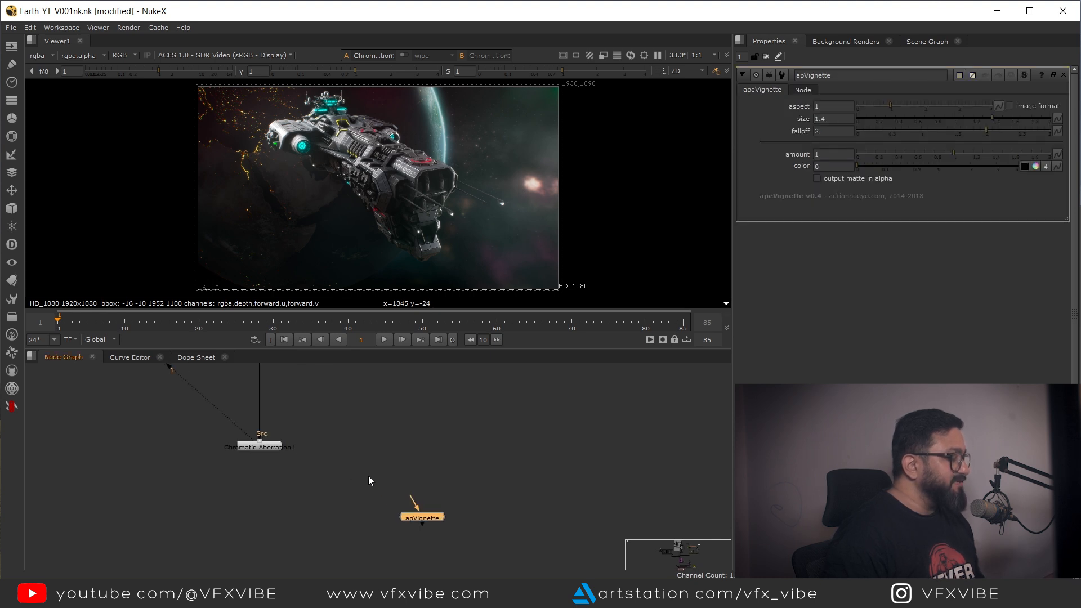
pyautogui.scroll(-4, 239, 490)
pyautogui.moveTo(268, 484); pyautogui.dragTo(216, 406)
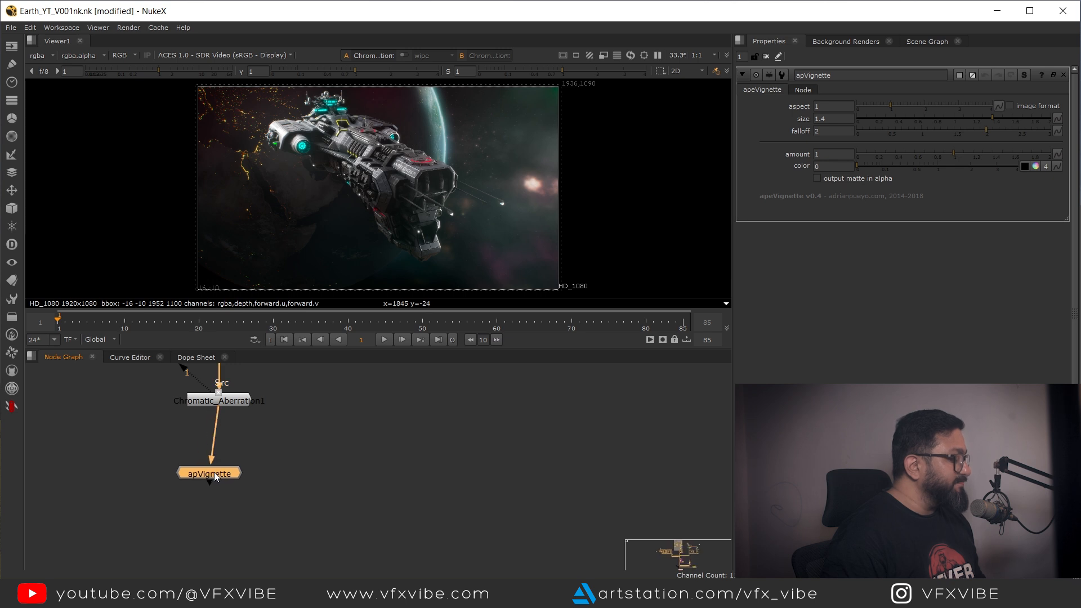
pyautogui.press('1')
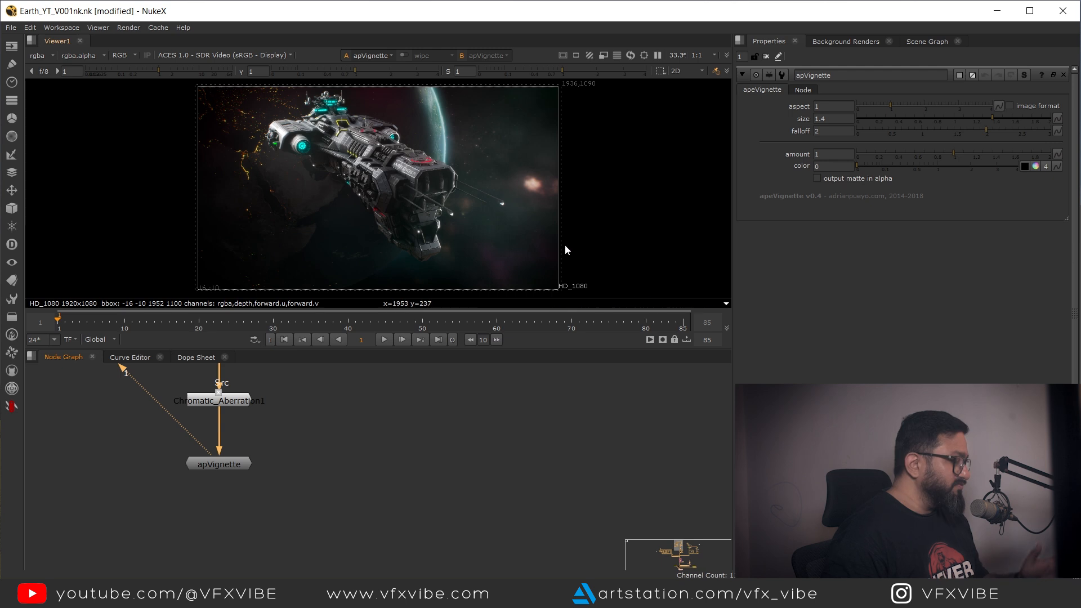
pyautogui.moveTo(985, 131); pyautogui.dragTo(1025, 124)
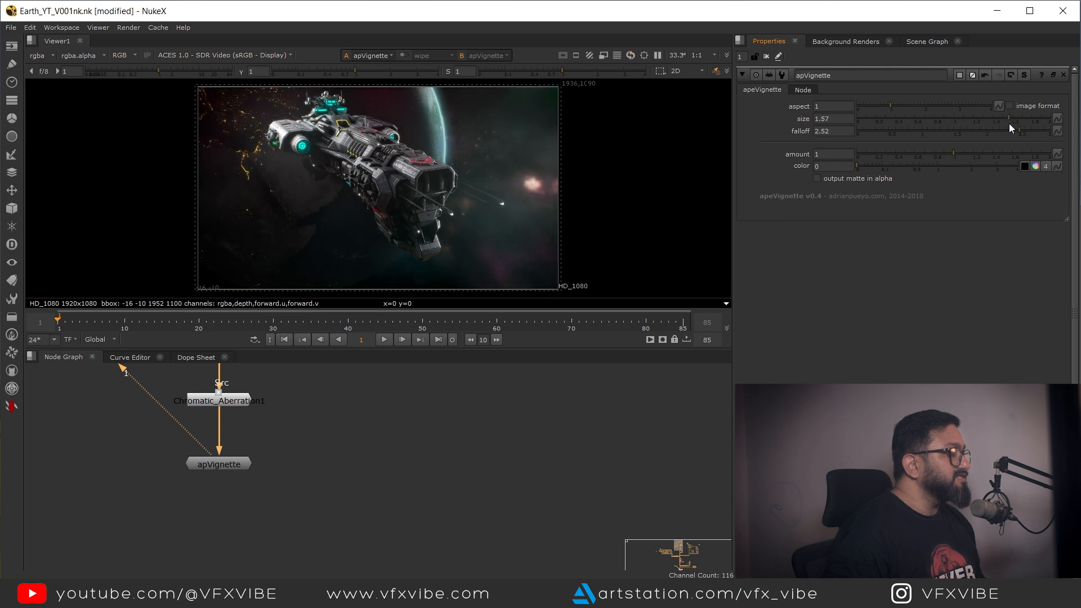
# Step: Disable the apVignette node
pyautogui.moveTo(231, 468); pyautogui.dragTo(72, 406)
pyautogui.press('d')
pyautogui.press('f')
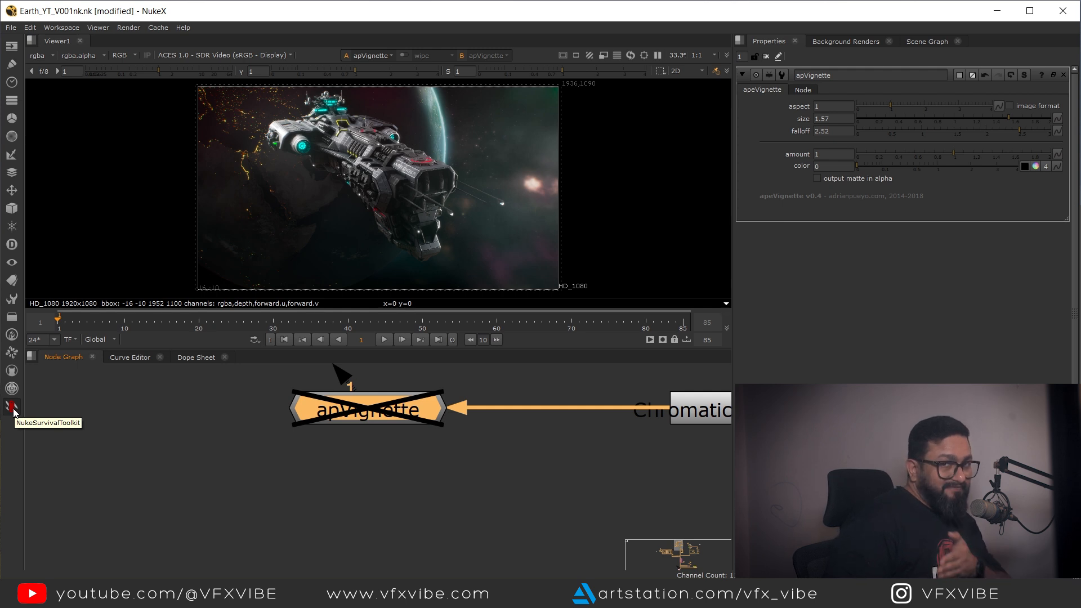
pyautogui.scroll(-3, 240, 462)
pyautogui.moveTo(694, 482); pyautogui.dragTo(191, 502)
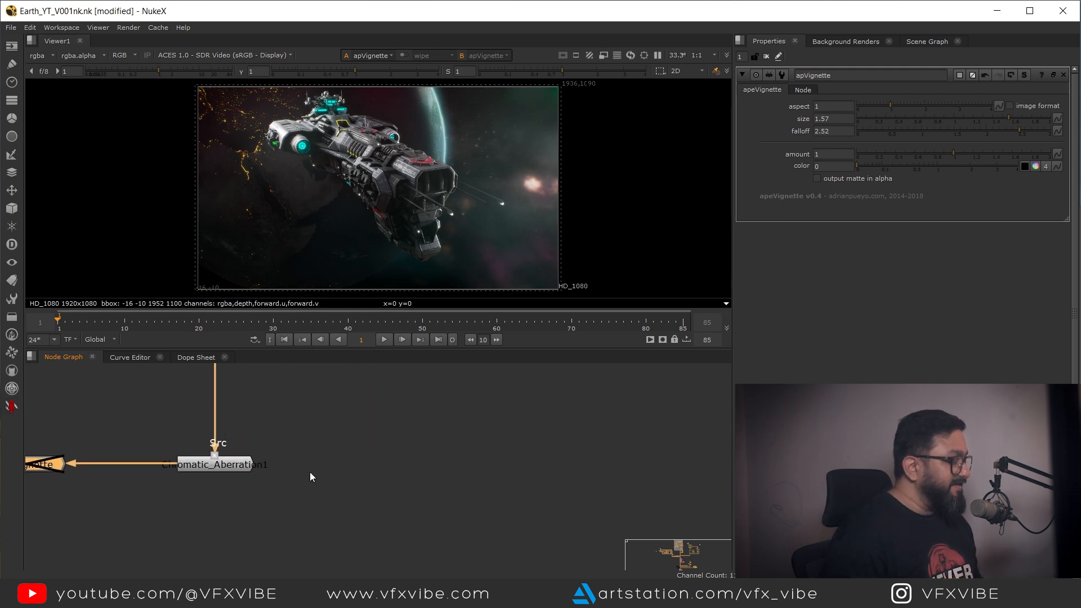
# Step: Create a Radial node with area about -168, -46, 1972, 1150 and view it
pyautogui.moveTo(394, 478); pyautogui.dragTo(364, 466)
pyautogui.press('Tab')
pyautogui.write('rad')
pyautogui.press('Return')
pyautogui.scroll(-2, 471, 218)
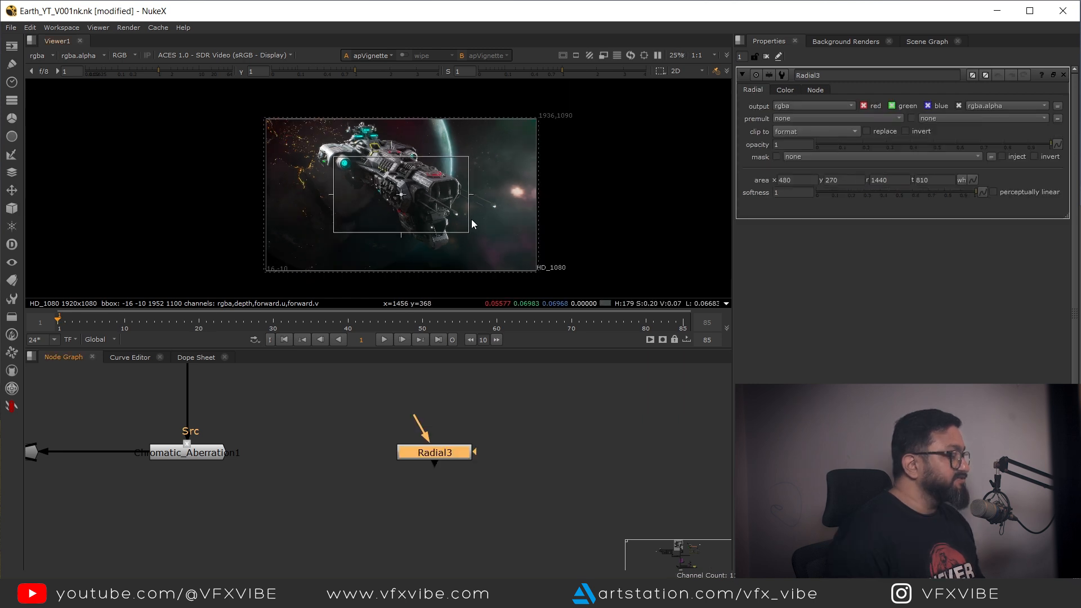
pyautogui.moveTo(439, 213); pyautogui.dragTo(513, 258)
pyautogui.moveTo(304, 137); pyautogui.dragTo(212, 89)
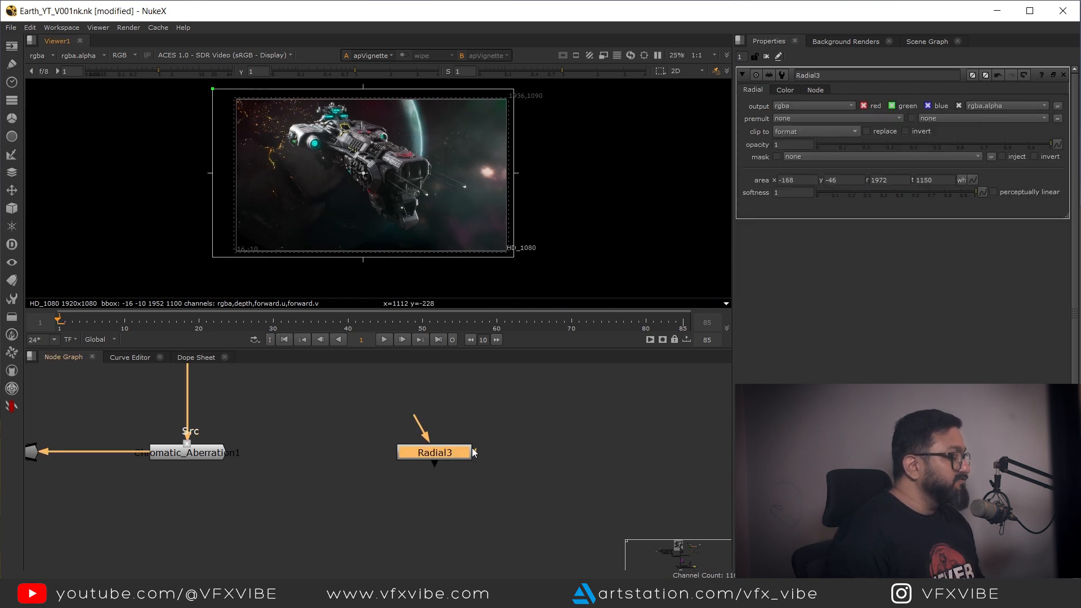
pyautogui.press('1')
pyautogui.click(416, 453)
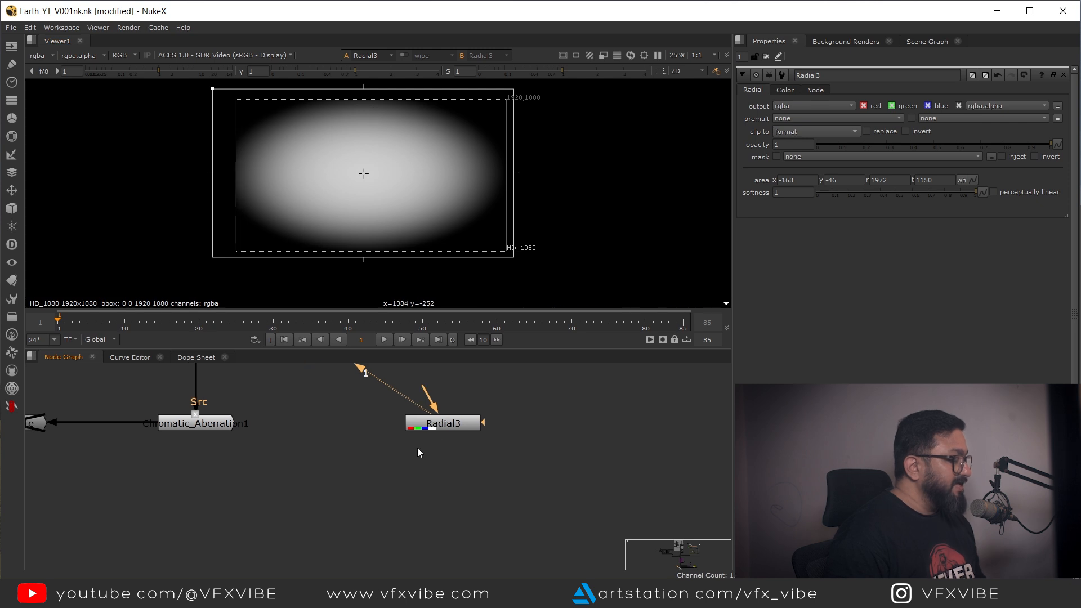
# Step: Add a Grade node after the Chromatic Aberration, masked by the Radial
pyautogui.press('g')
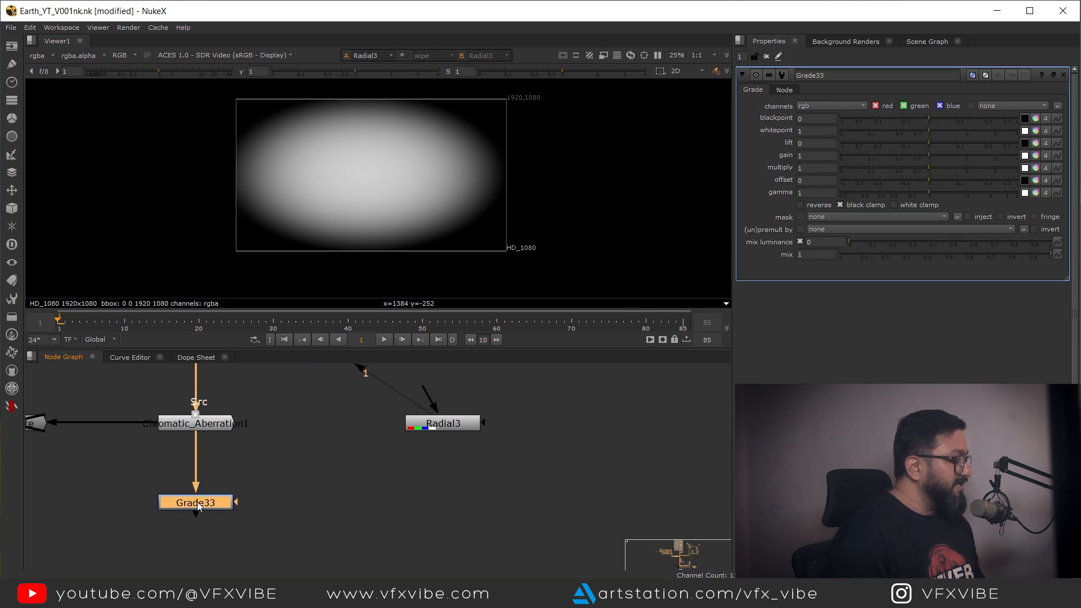
pyautogui.moveTo(233, 505); pyautogui.dragTo(432, 397)
pyautogui.moveTo(320, 448); pyautogui.dragTo(444, 505)
pyautogui.click(202, 508)
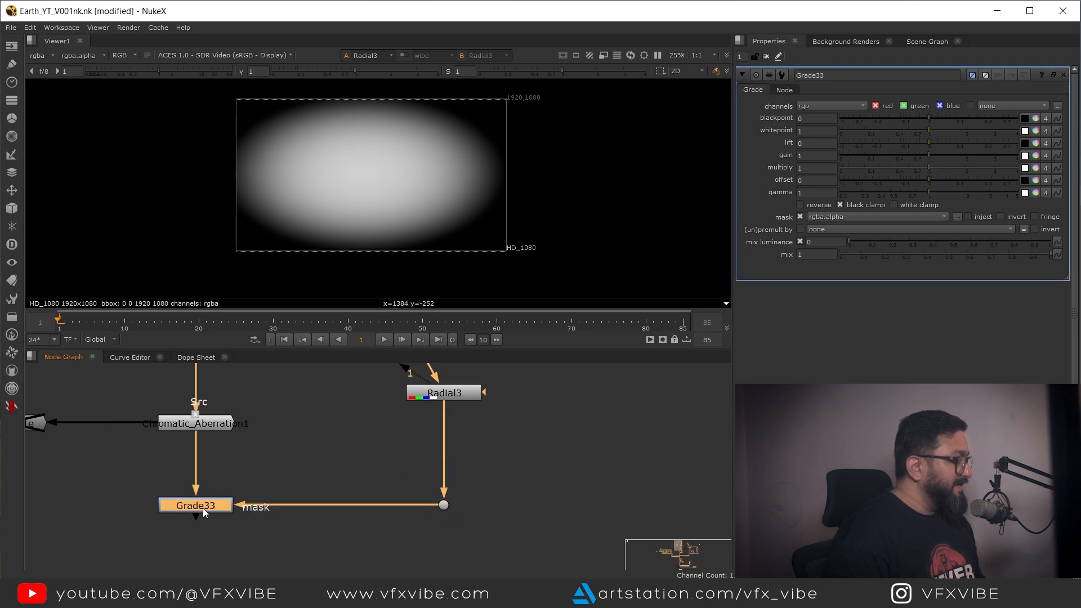
# Step: View the Grade node, set its gain to 0.16 and invert its mask
pyautogui.press('1')
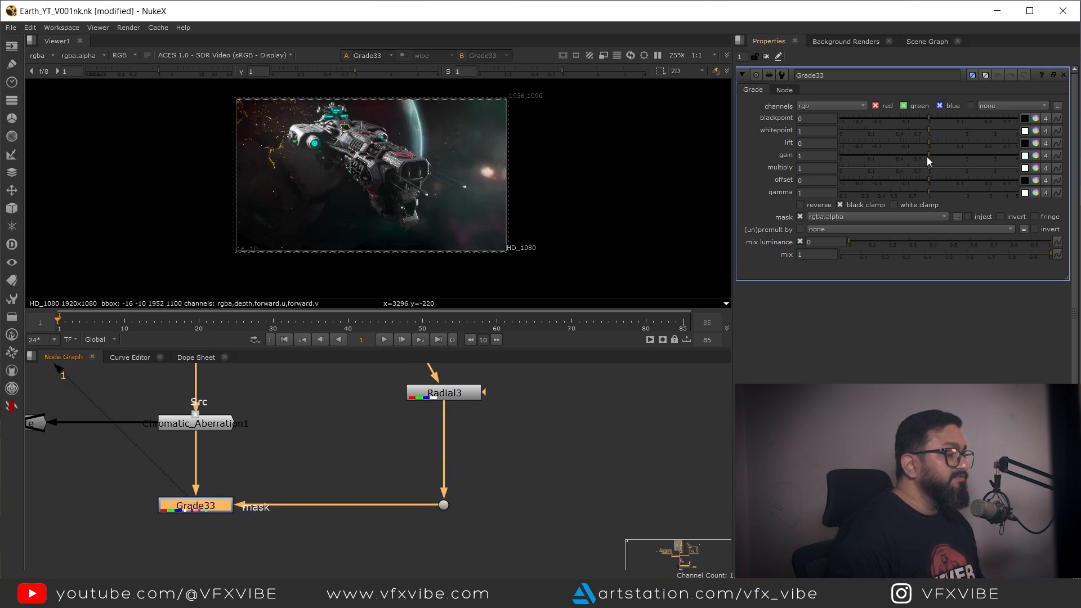
pyautogui.moveTo(927, 156); pyautogui.dragTo(875, 160)
pyautogui.moveTo(555, 111); pyautogui.dragTo(210, 233)
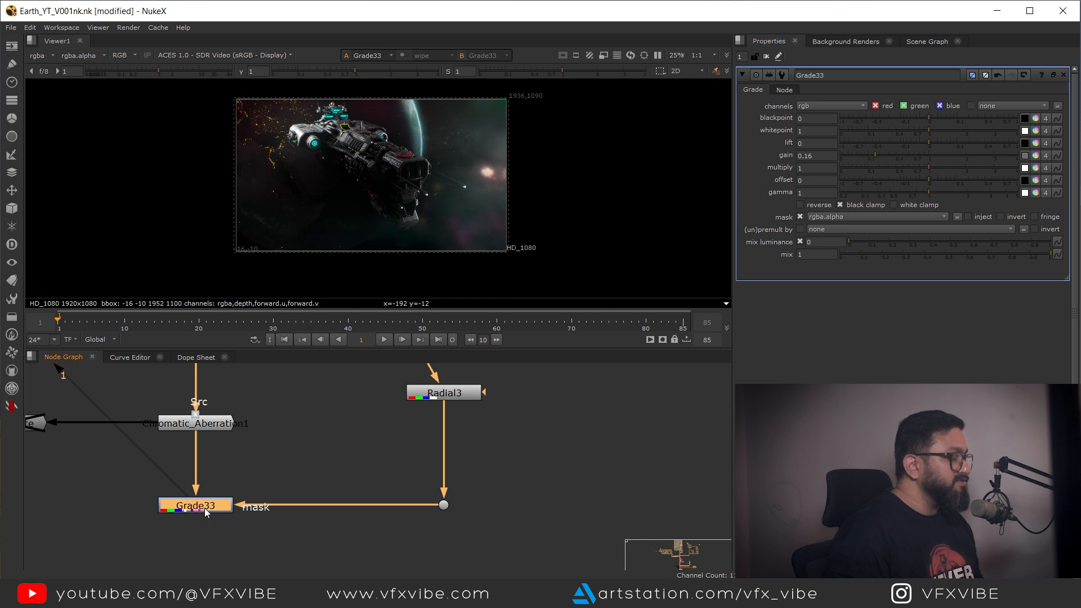
pyautogui.click(1002, 217)
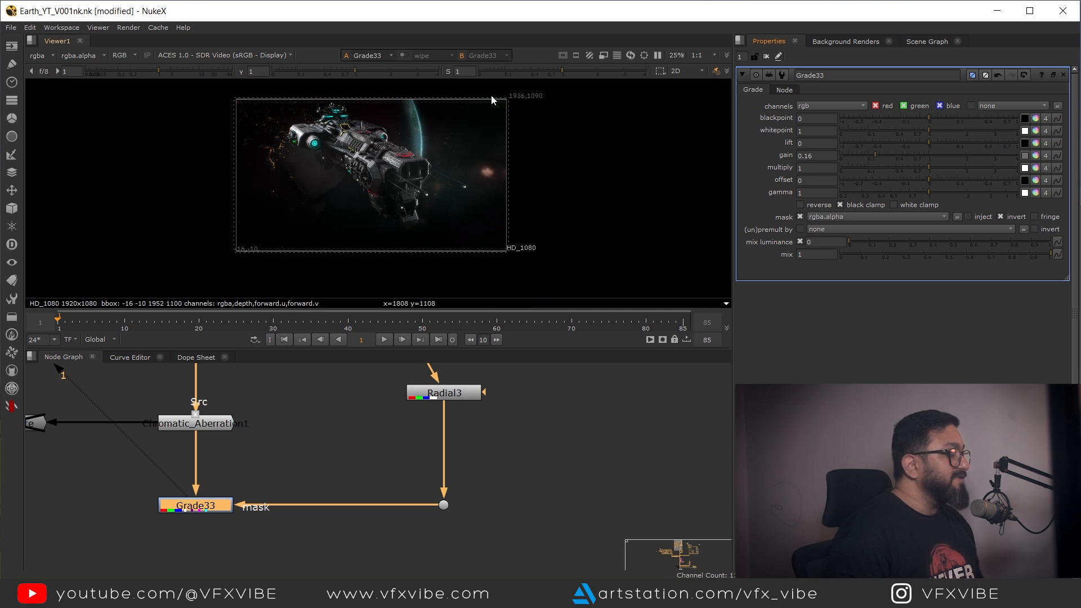
# Step: Enlarge the Radial's area to about -645, -510, 2615, 1640 to widen the vignette
pyautogui.doubleClick(451, 396)
pyautogui.click(222, 421)
pyautogui.press('1')
pyautogui.click(222, 507)
pyautogui.press('1')
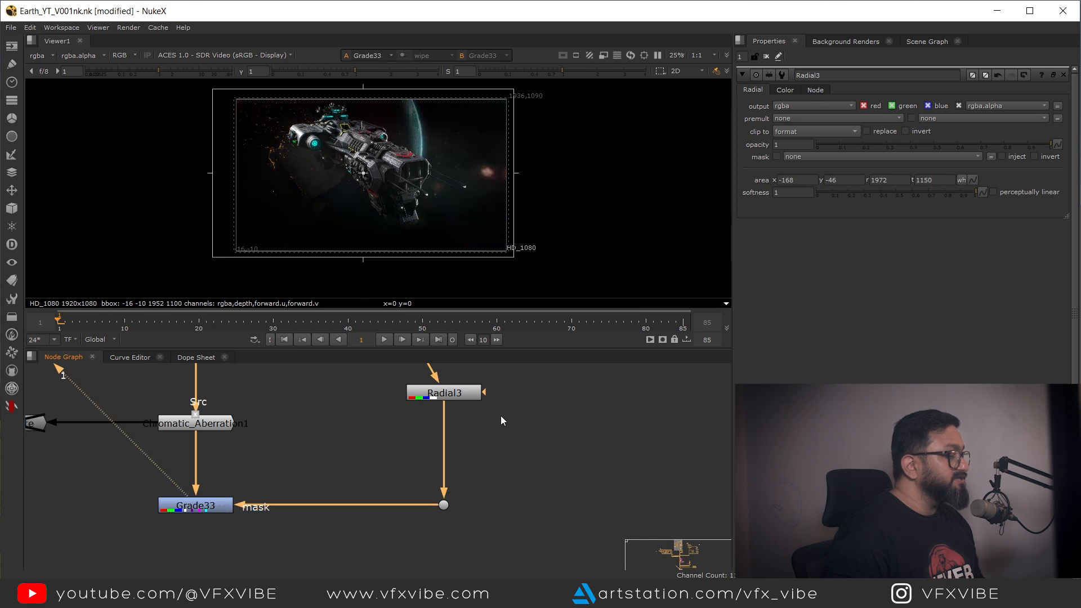
pyautogui.click(458, 395)
pyautogui.scroll(-2, 457, 215)
pyautogui.moveTo(479, 160); pyautogui.dragTo(534, 119)
pyautogui.moveTo(300, 260); pyautogui.dragTo(260, 296)
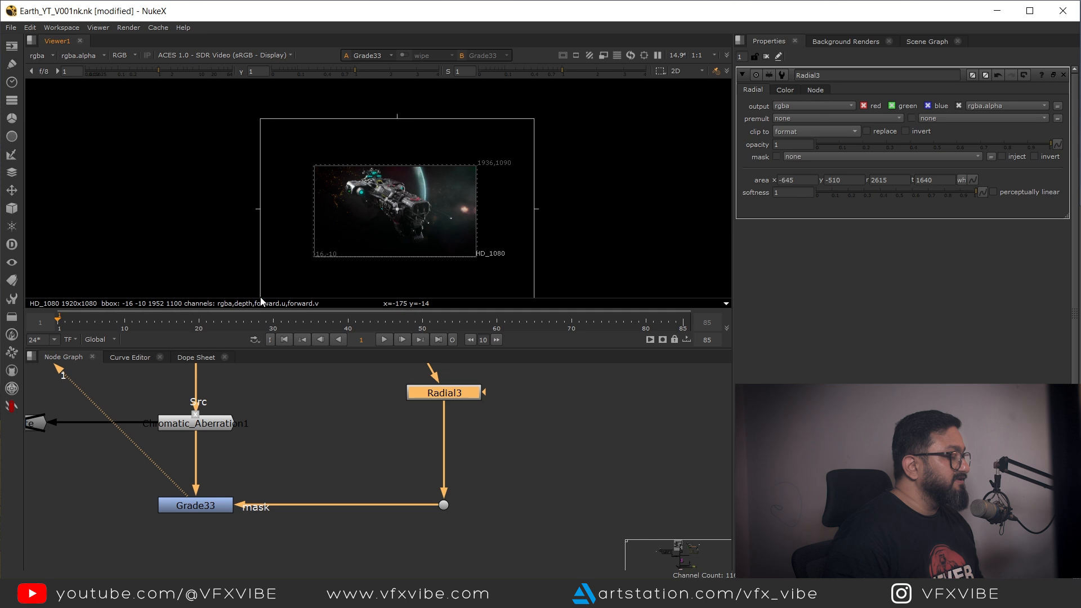
pyautogui.moveTo(399, 215); pyautogui.dragTo(396, 214)
# Step: Open the Grade node and raise its gain to 0.54
pyautogui.moveTo(274, 493); pyautogui.dragTo(371, 426)
pyautogui.doubleClick(308, 437)
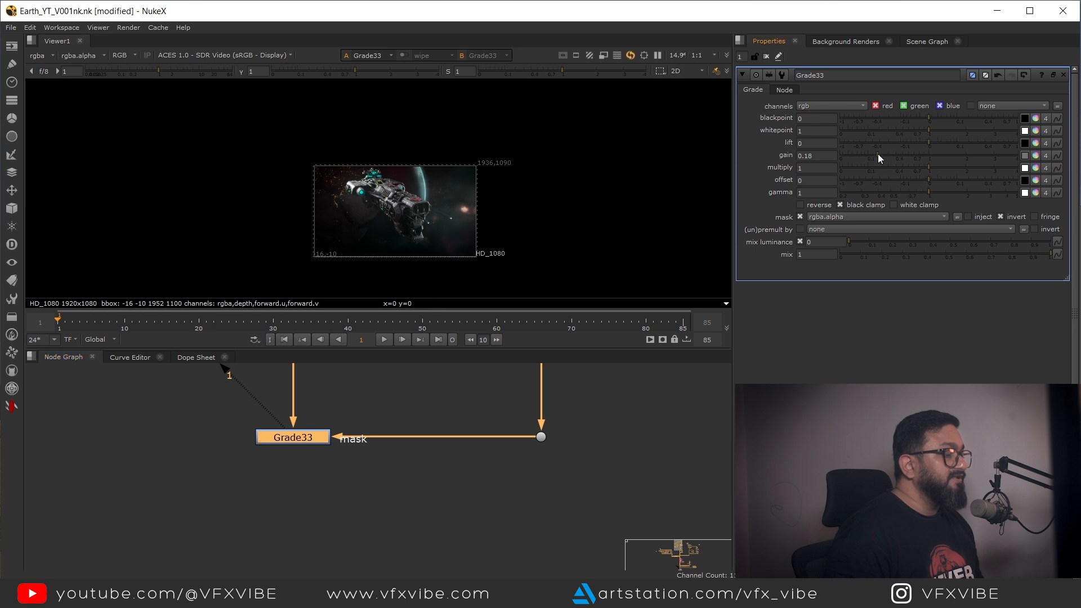
pyautogui.moveTo(878, 154); pyautogui.dragTo(906, 155)
pyautogui.scroll(3, 412, 210)
pyautogui.moveTo(402, 202); pyautogui.dragTo(447, 206)
pyautogui.moveTo(372, 429); pyautogui.dragTo(400, 517)
pyautogui.moveTo(381, 410); pyautogui.dragTo(258, 477)
# Step: Compare the graded image against the Chromatic Aberration output by switching viewer inputs
pyautogui.press('1')
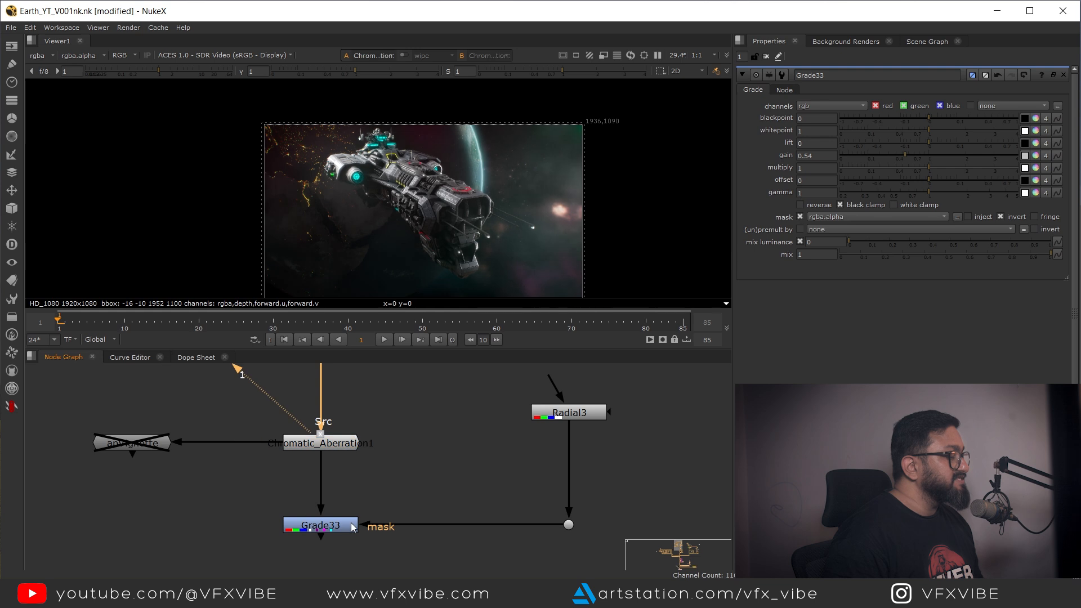
pyautogui.click(330, 527)
pyautogui.press('2')
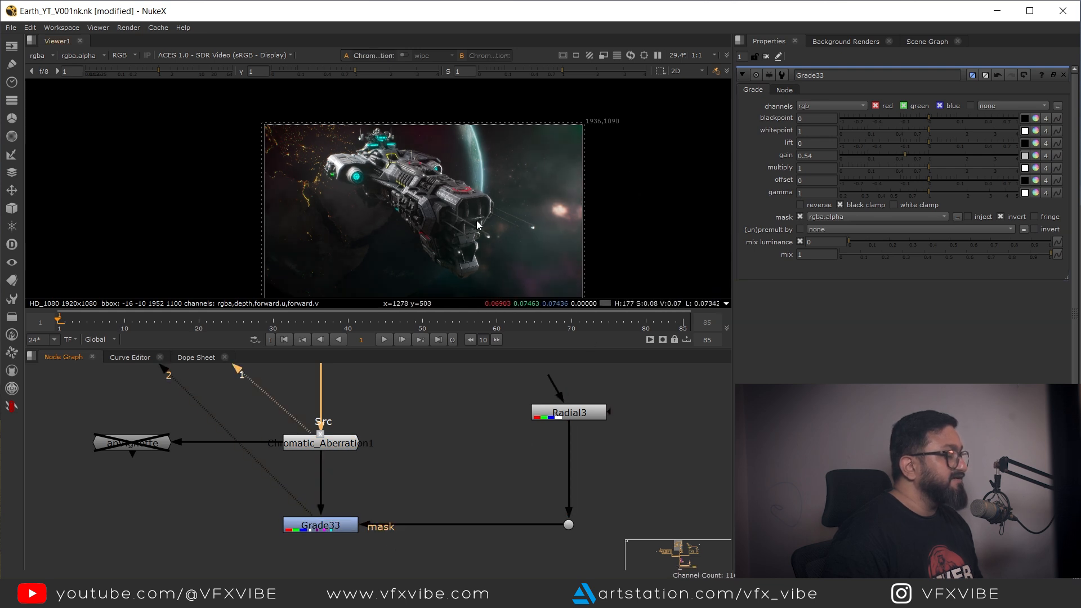
pyautogui.click(149, 447)
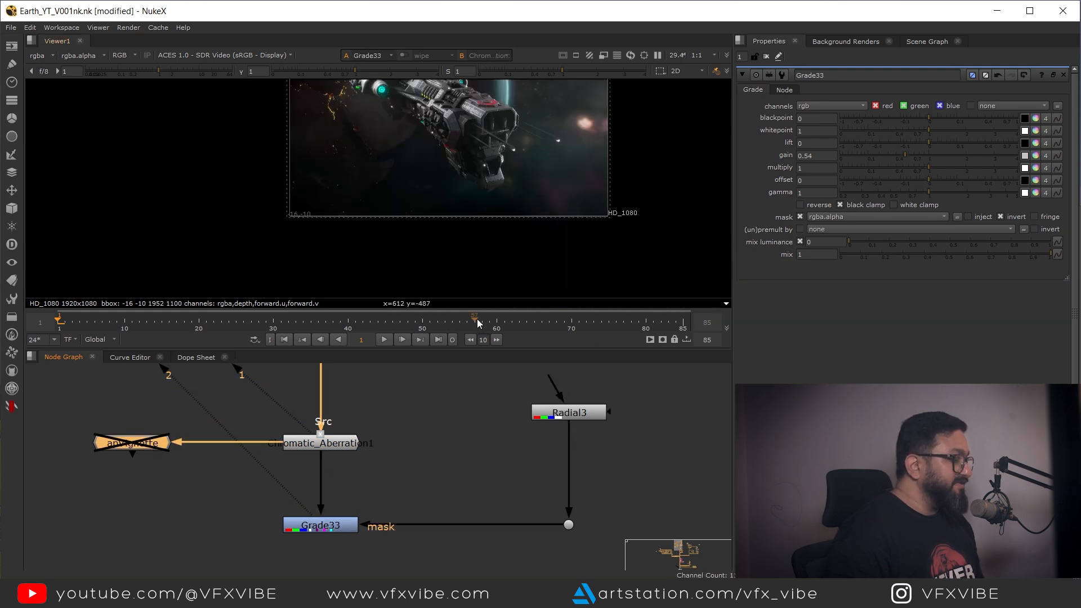
pyautogui.click(322, 529)
pyautogui.press('2')
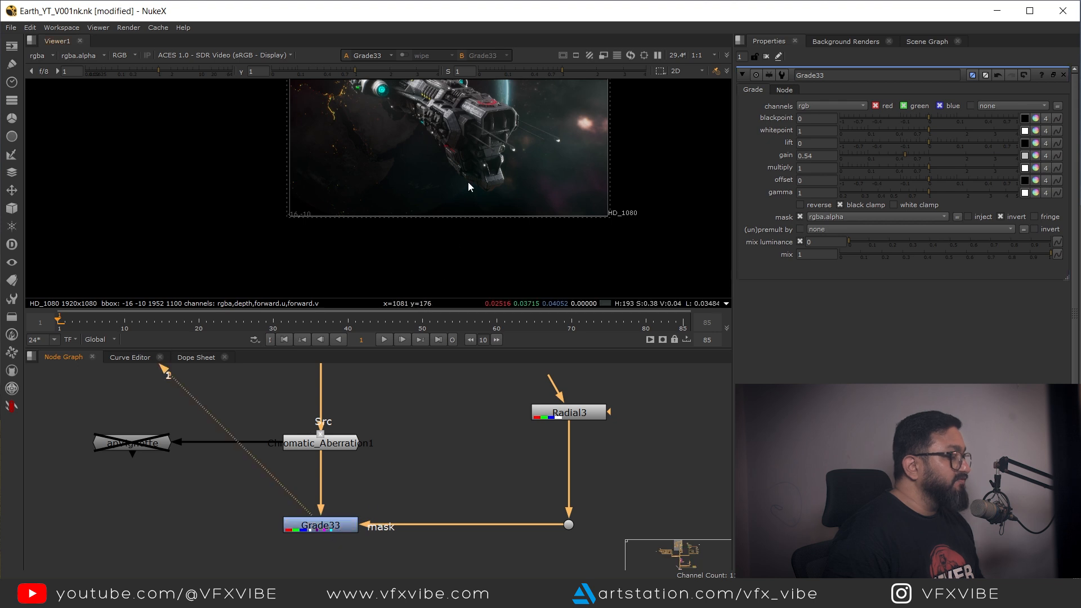
pyautogui.moveTo(469, 183); pyautogui.dragTo(450, 255)
pyautogui.click(329, 447)
pyautogui.press('1')
pyautogui.click(349, 524)
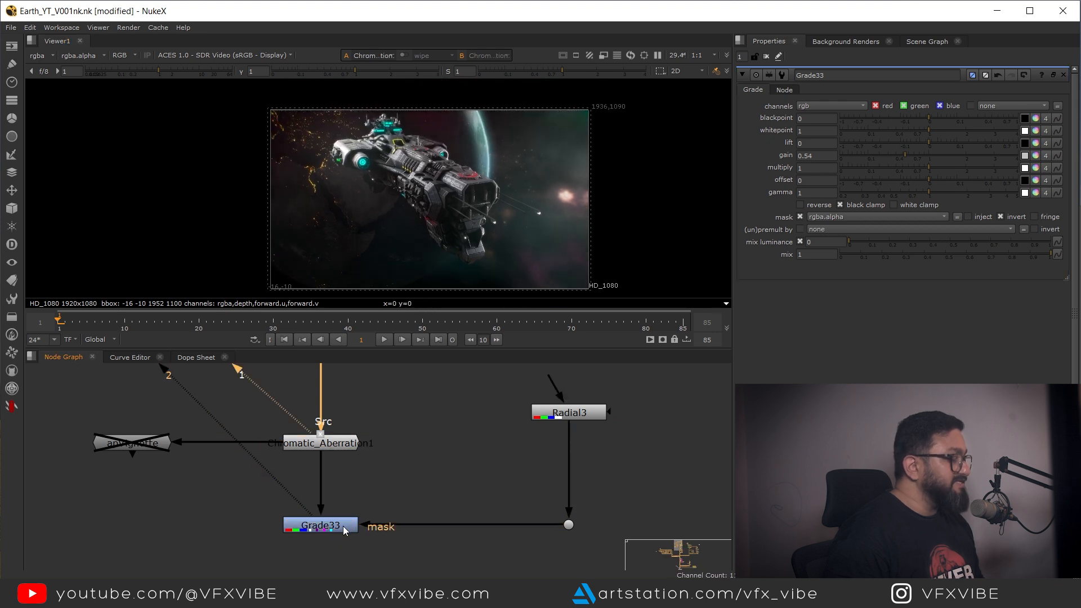
pyautogui.press('1')
pyautogui.click(329, 525)
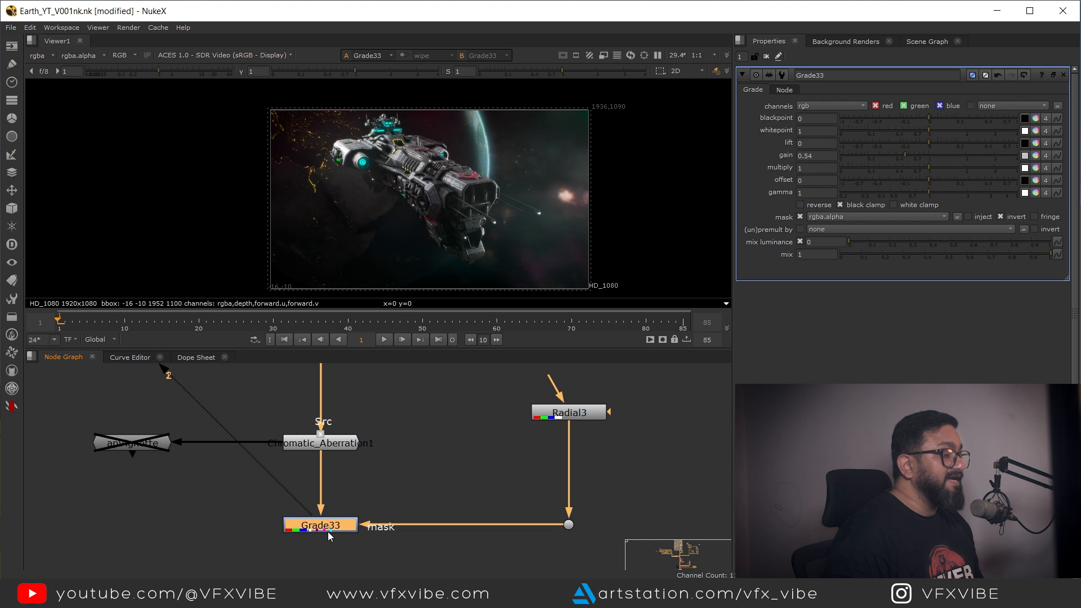
# Step: Set the Grade's gain to 0.7 and review the result against the ungraded image in a maximized viewer
pyautogui.click(914, 156)
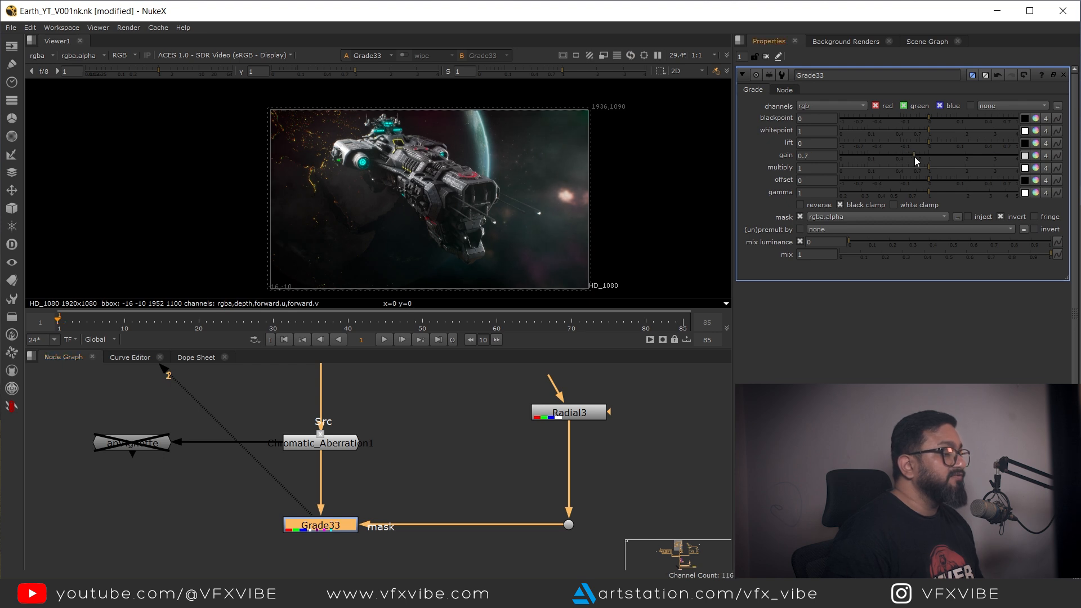
pyautogui.moveTo(391, 408); pyautogui.dragTo(329, 459)
pyautogui.press('1')
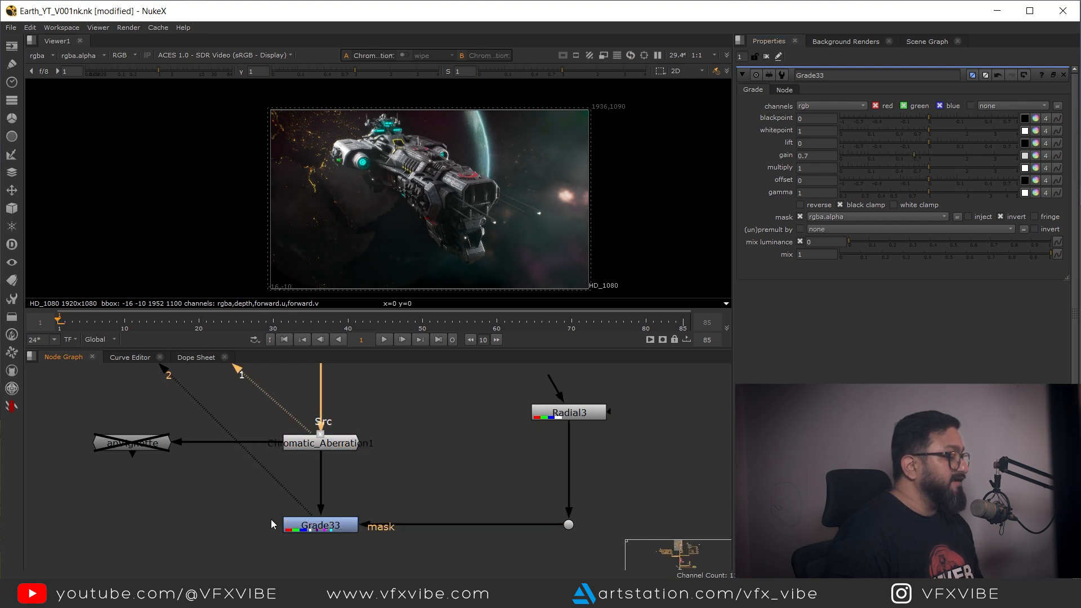
pyautogui.click(327, 530)
pyautogui.press('1')
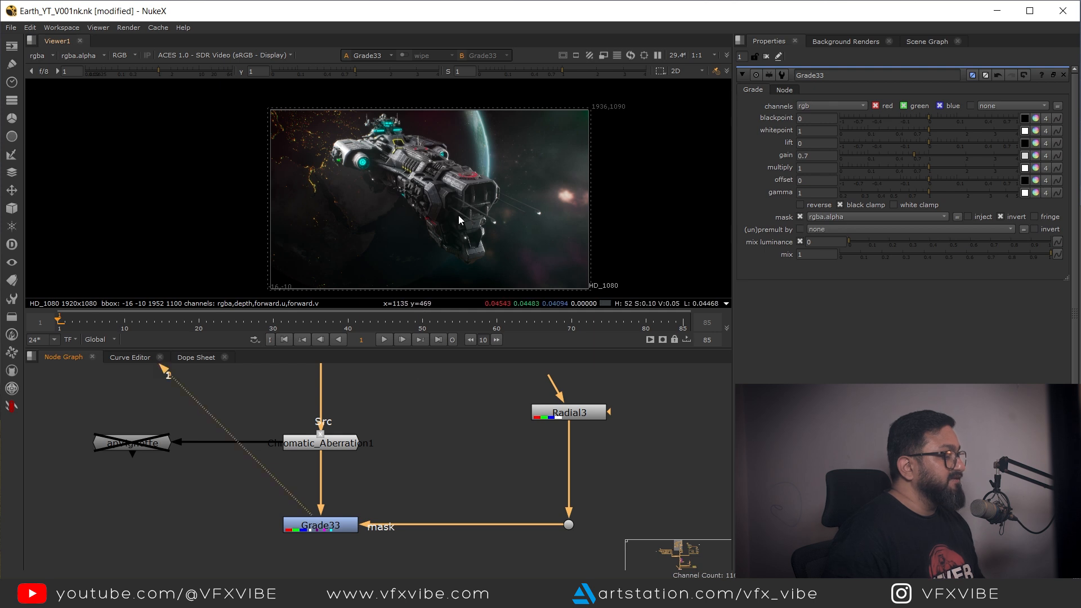
pyautogui.press('space')
pyautogui.scroll(5, 579, 221)
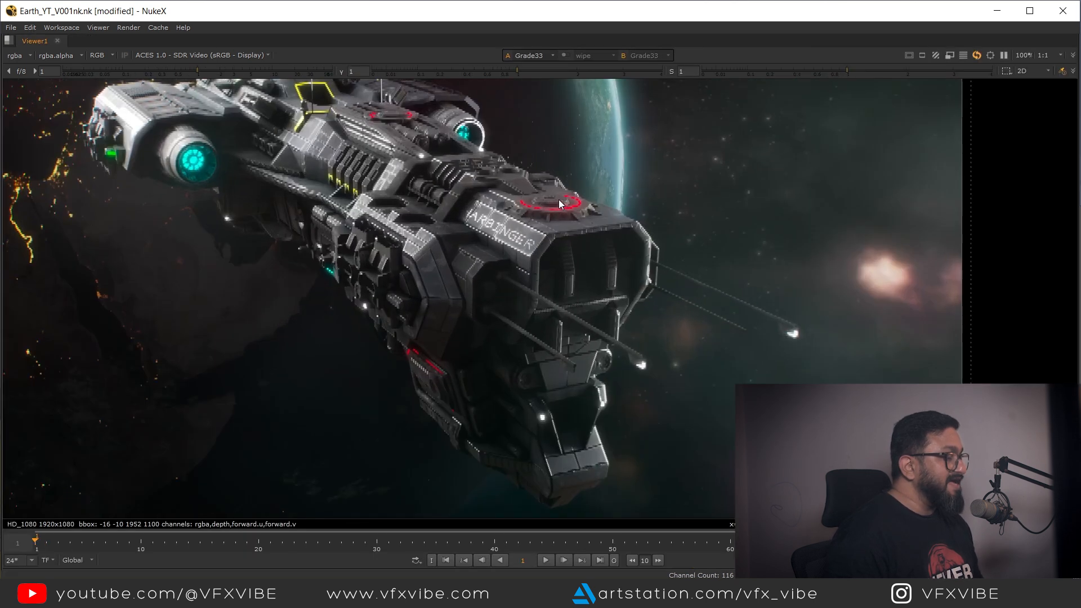
pyautogui.scroll(-2, 584, 285)
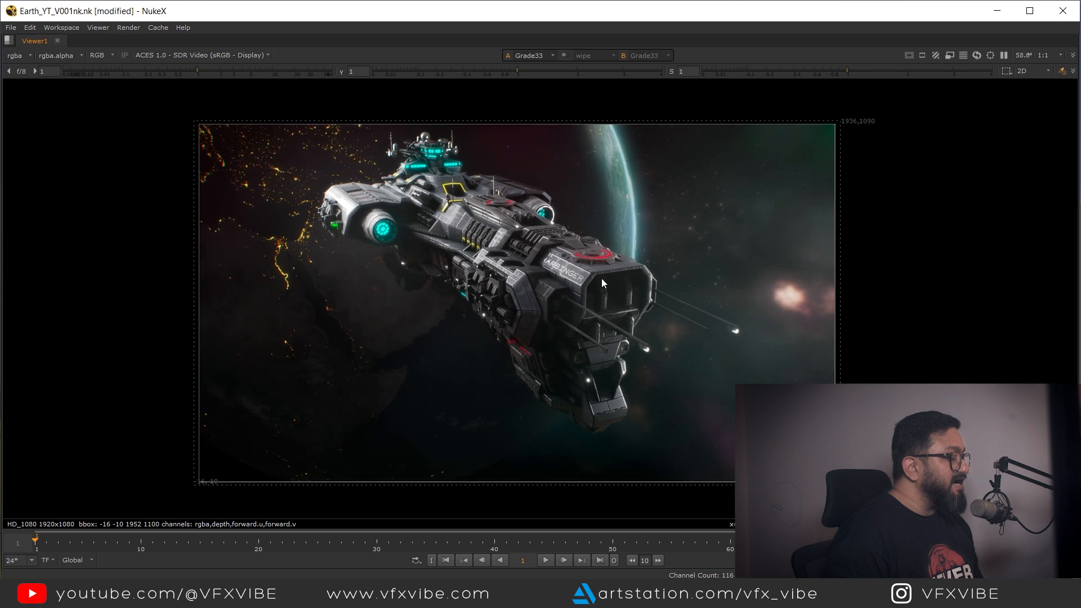